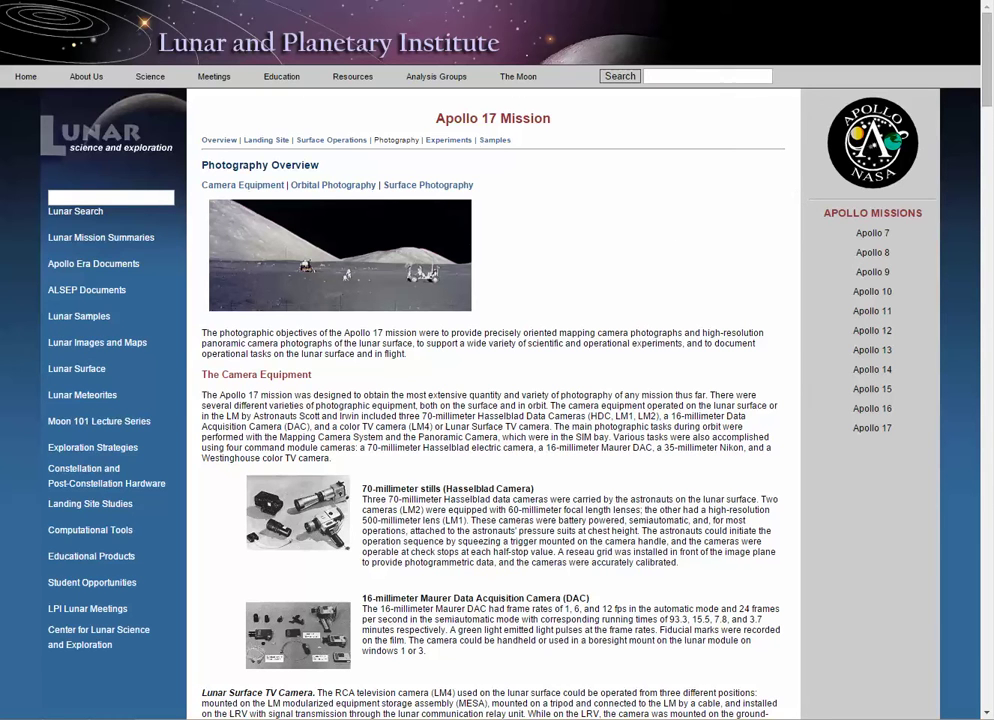
Select and then deselect the Apollo 17 Mission heading text.
left_click_drag(358, 118, 552, 95)
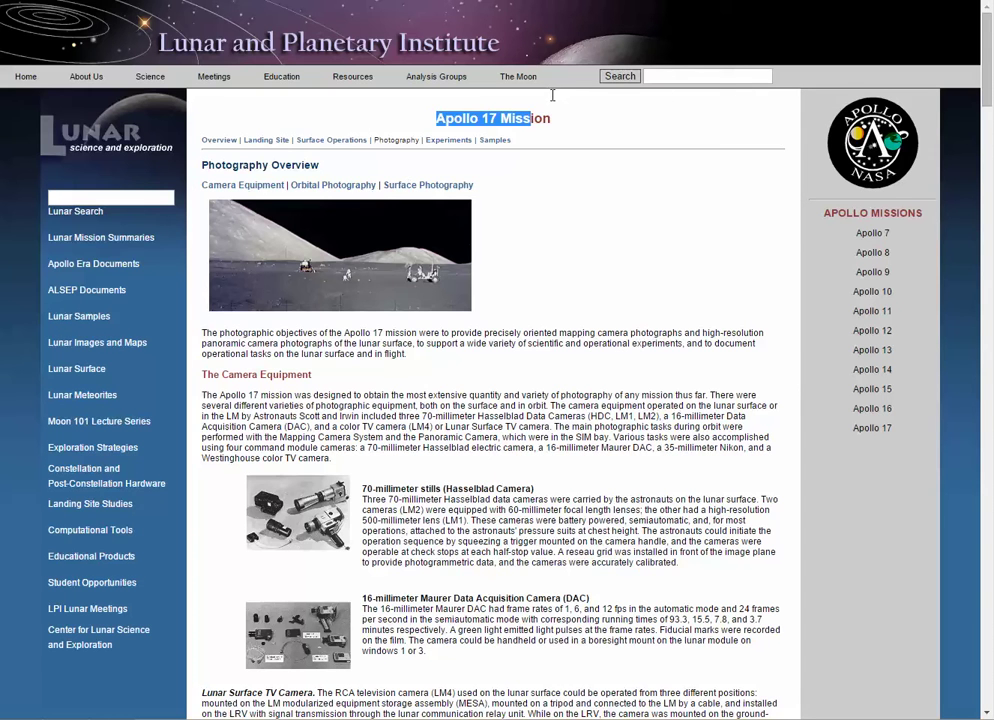
left_click(516, 112)
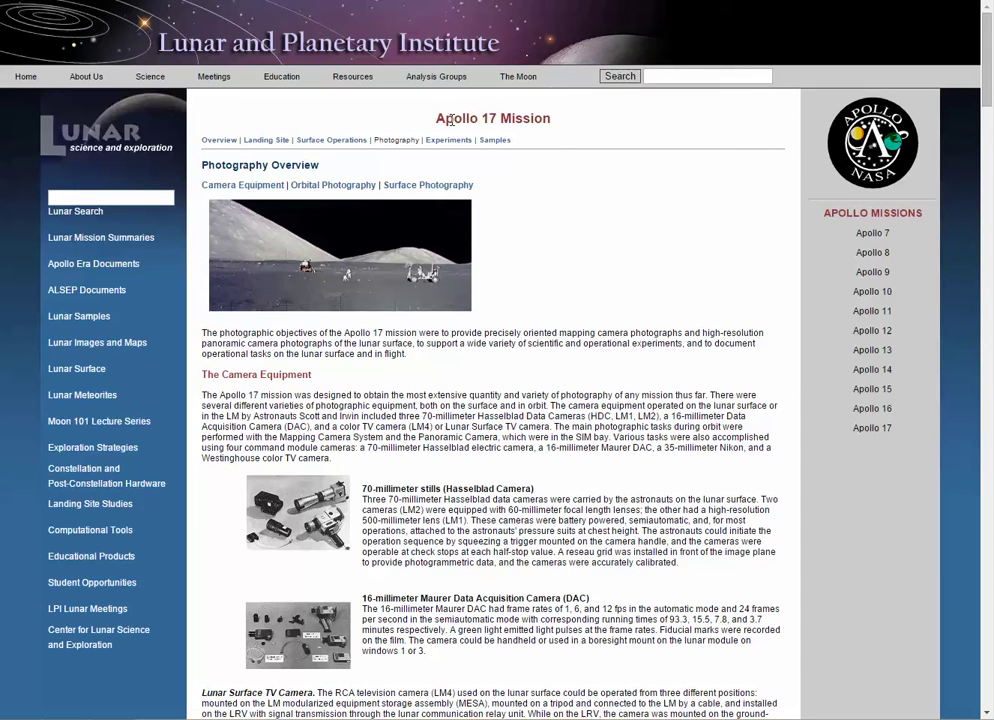
left_click_drag(437, 119, 555, 124)
left_click(524, 235)
Scroll down the page until the Surface Photography heading and image show.
scroll(528, 220, "down", 3)
scroll(532, 203, "down", 10)
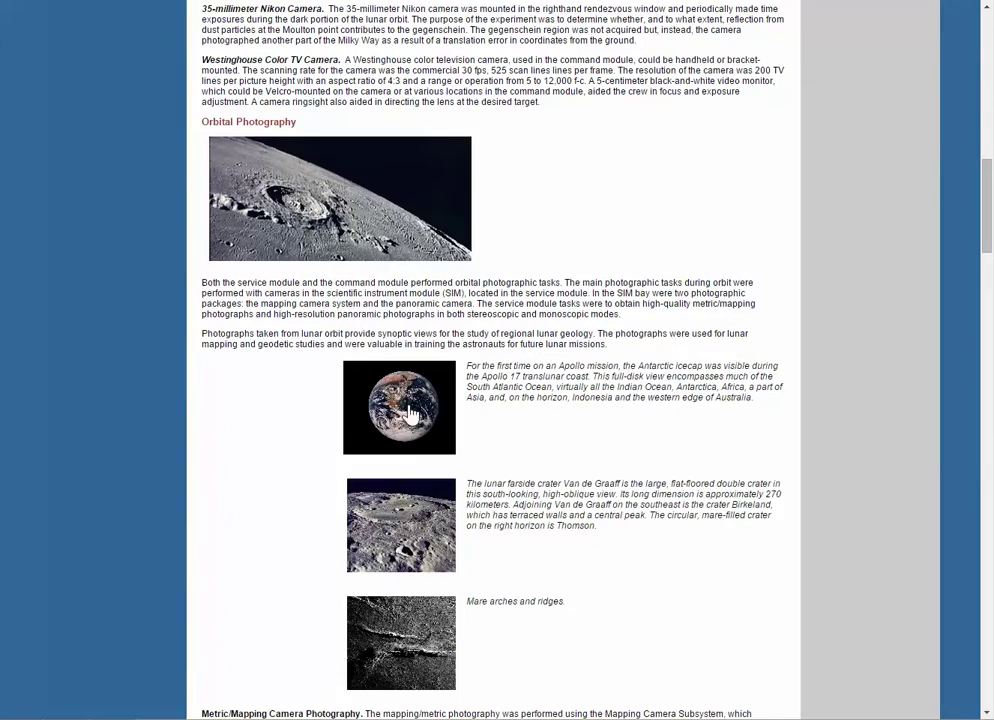
scroll(405, 355, "down", 3)
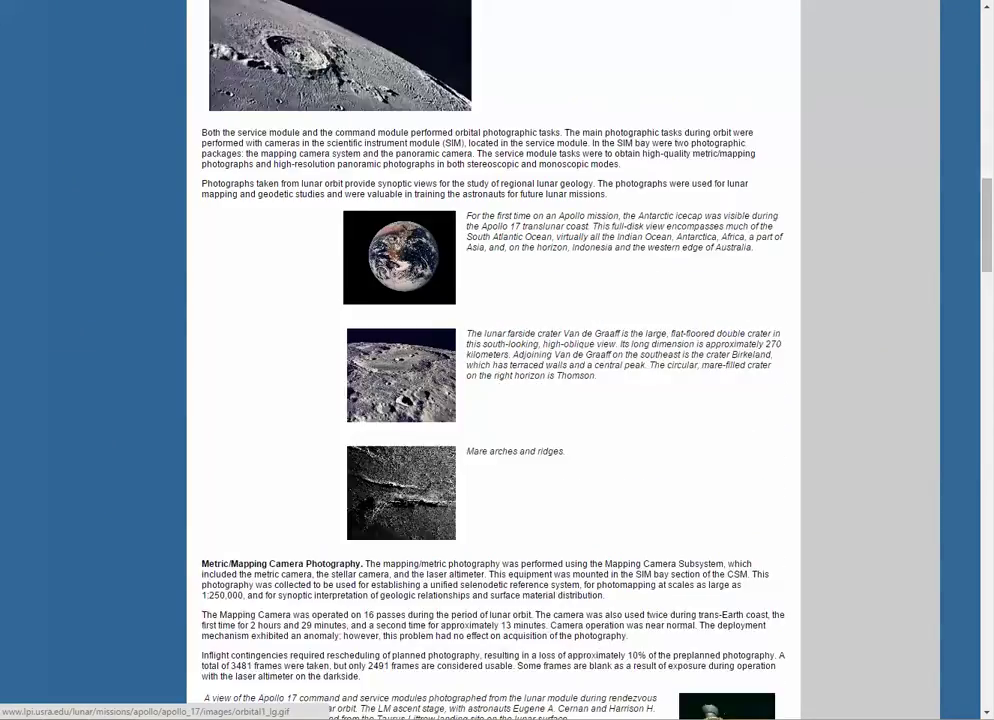
scroll(420, 285, "down", 4)
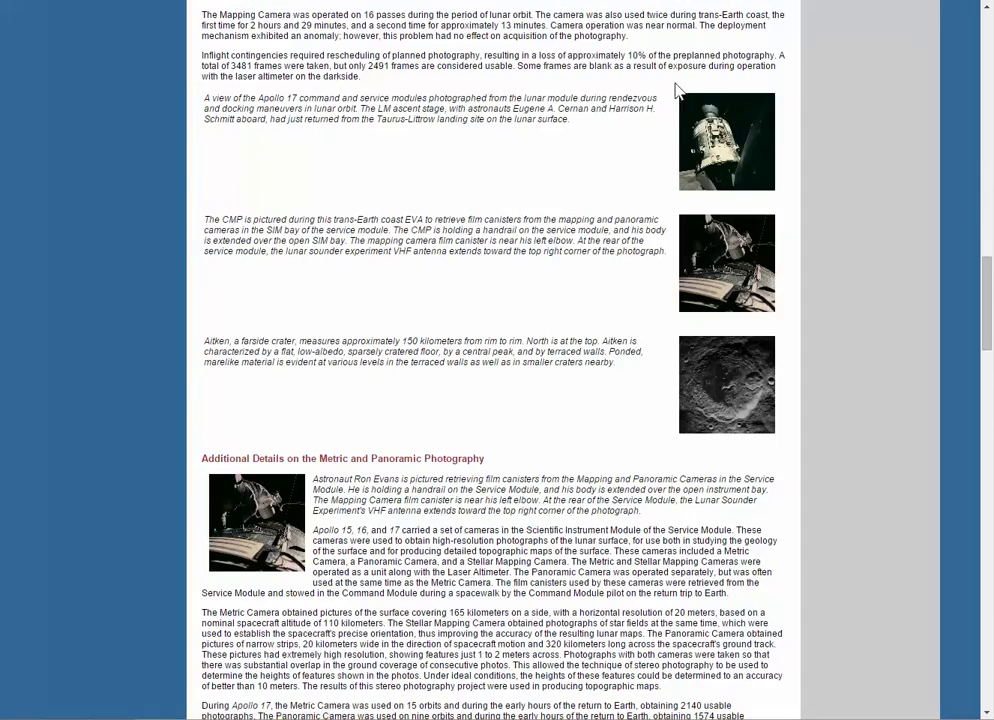
scroll(348, 460, "down", 10)
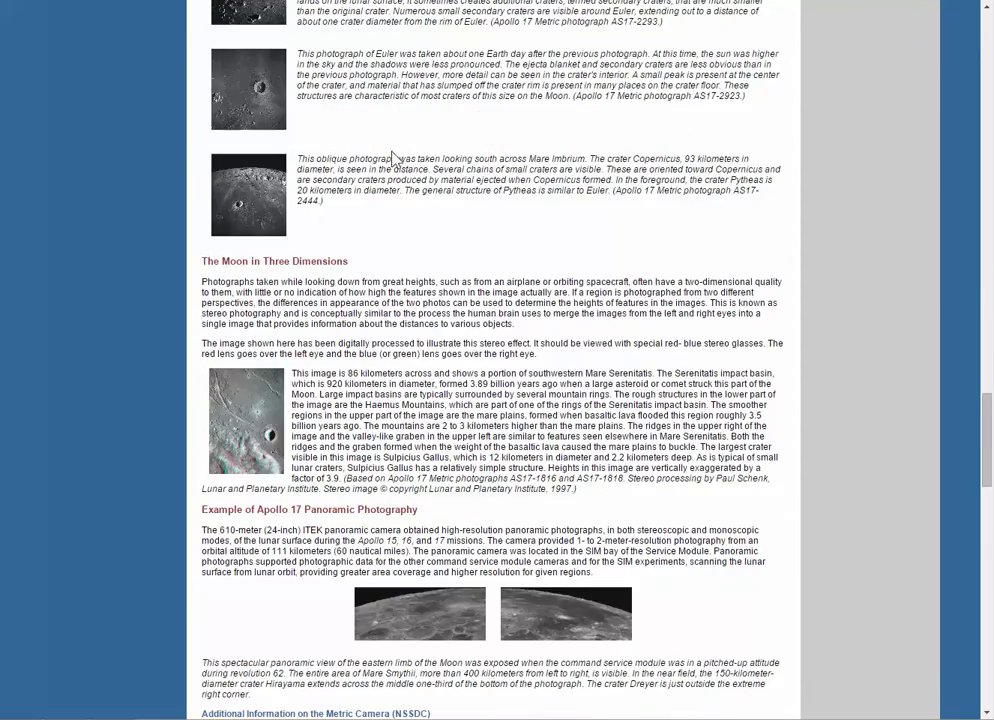
scroll(388, 282, "down", 8)
scroll(386, 275, "up", 2)
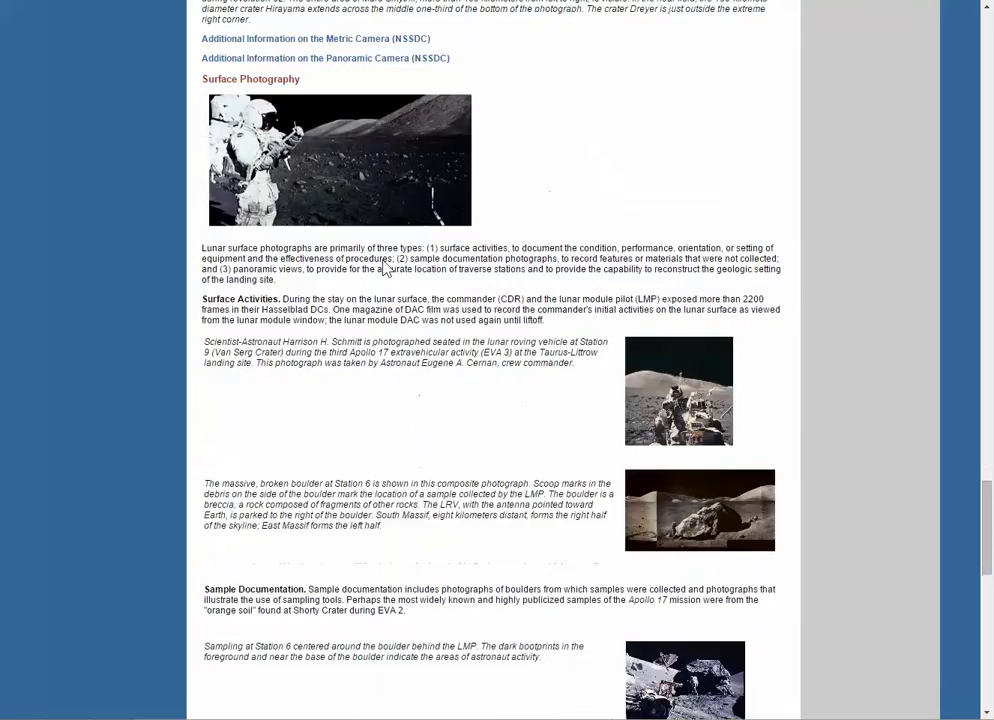
Save the Surface Photography image from its context menu under the file name Astronaut3.
right_click(374, 216)
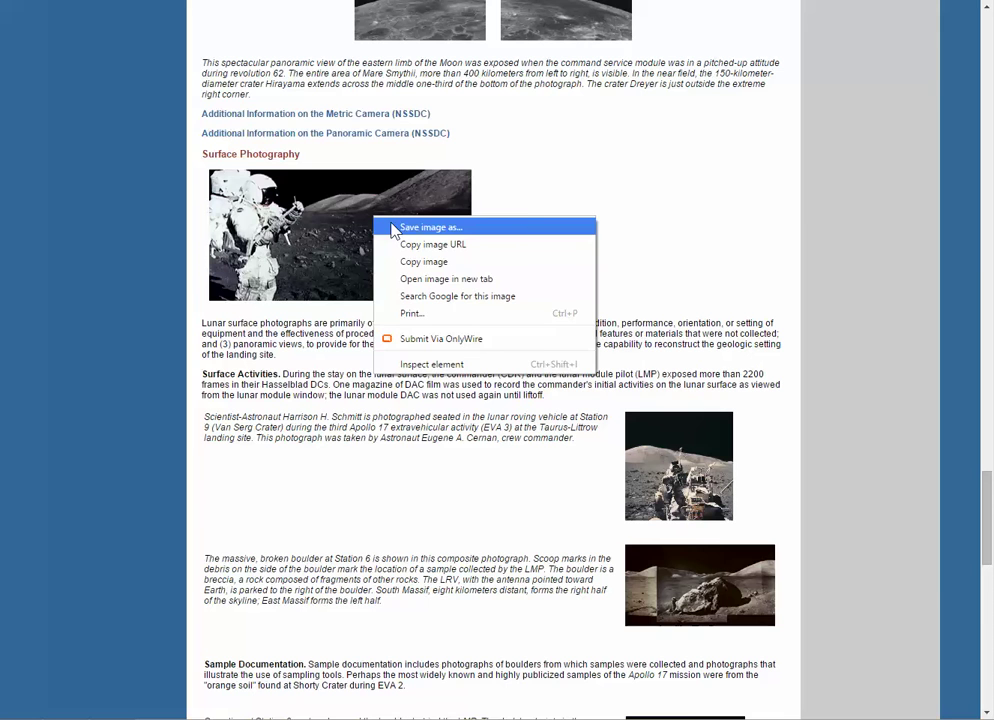
left_click(660, 207)
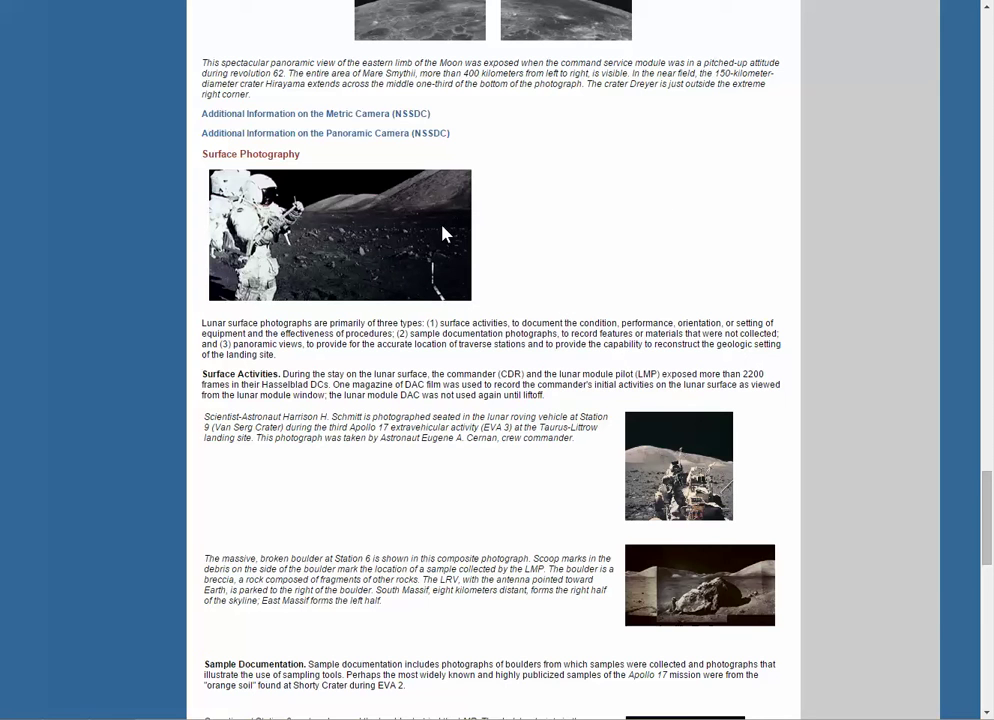
scroll(446, 231, "down", 4)
scroll(444, 222, "up", 3)
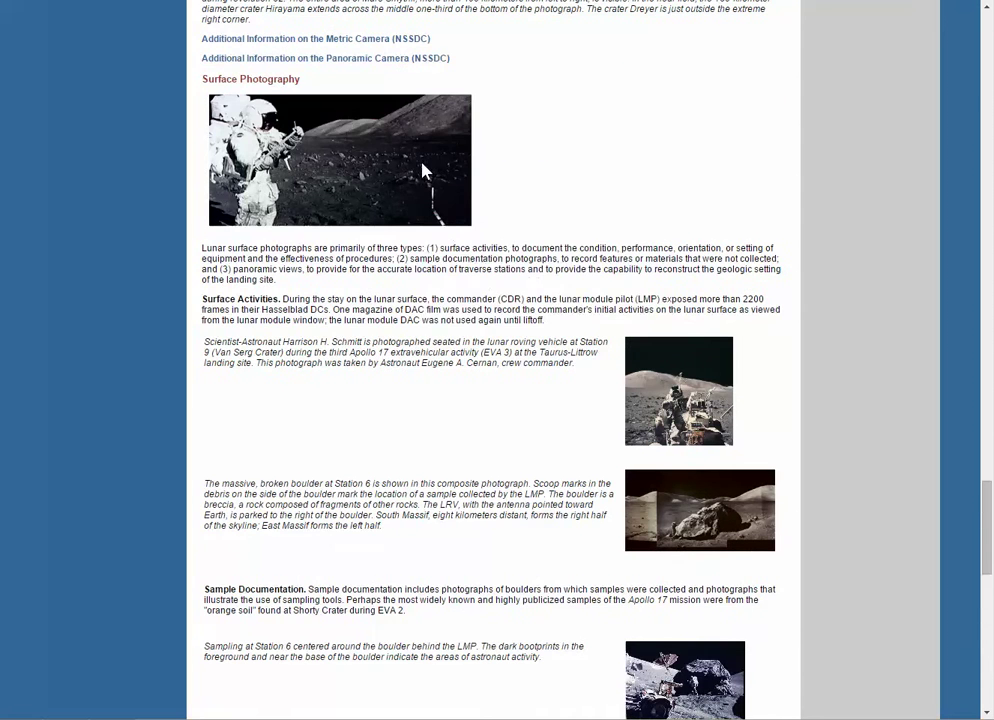
right_click(423, 165)
left_click(478, 173)
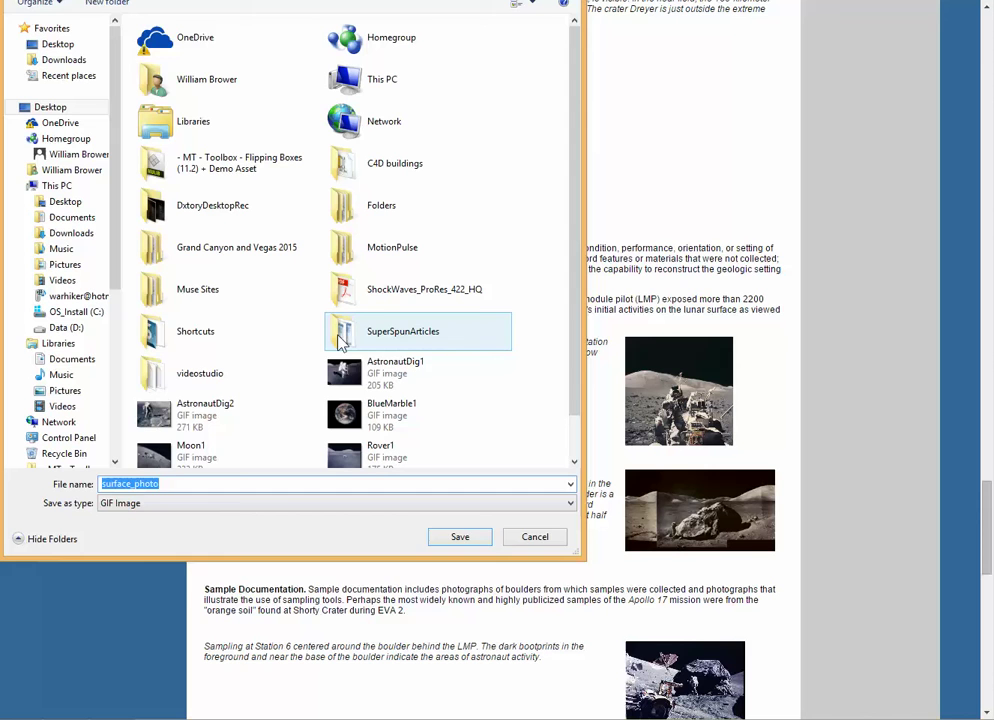
type("AStroan")
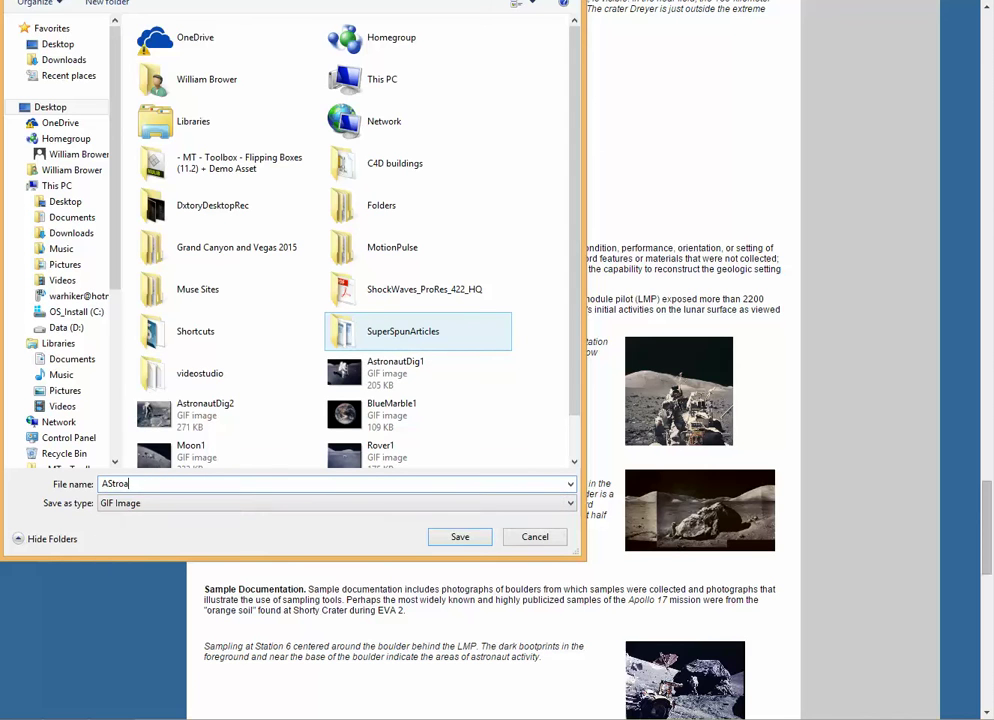
key("BackSpace")
key("BackSpace")
key("BackSpace")
key("BackSpace")
key("BackSpace")
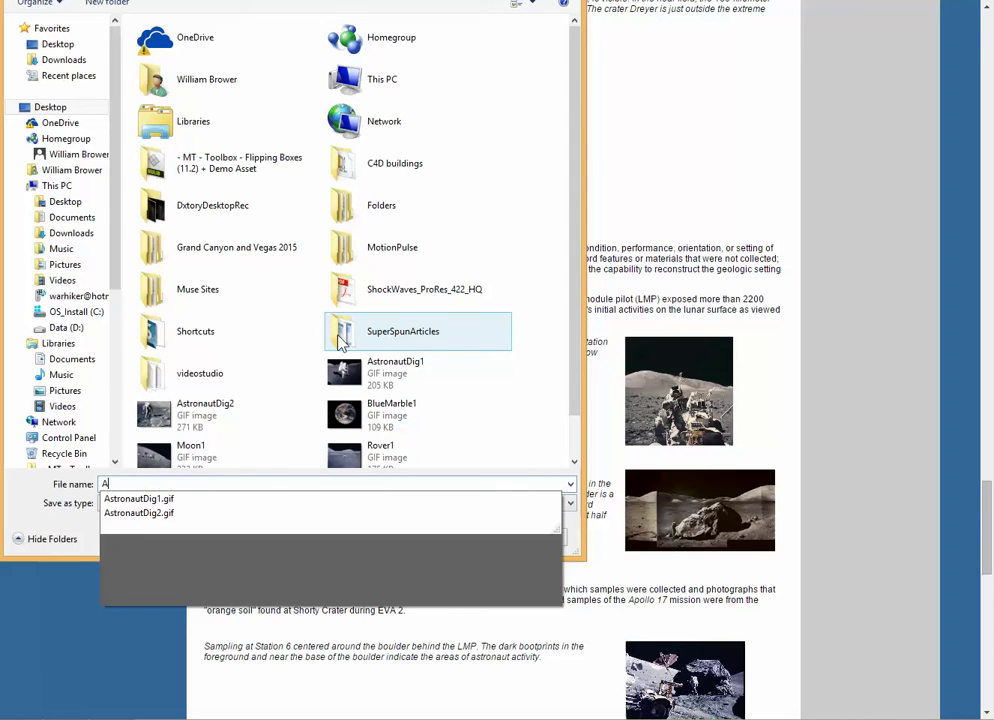
type("astr")
key("BackSpace")
key("BackSpace")
key("BackSpace")
key("BackSpace")
key("BackSpace")
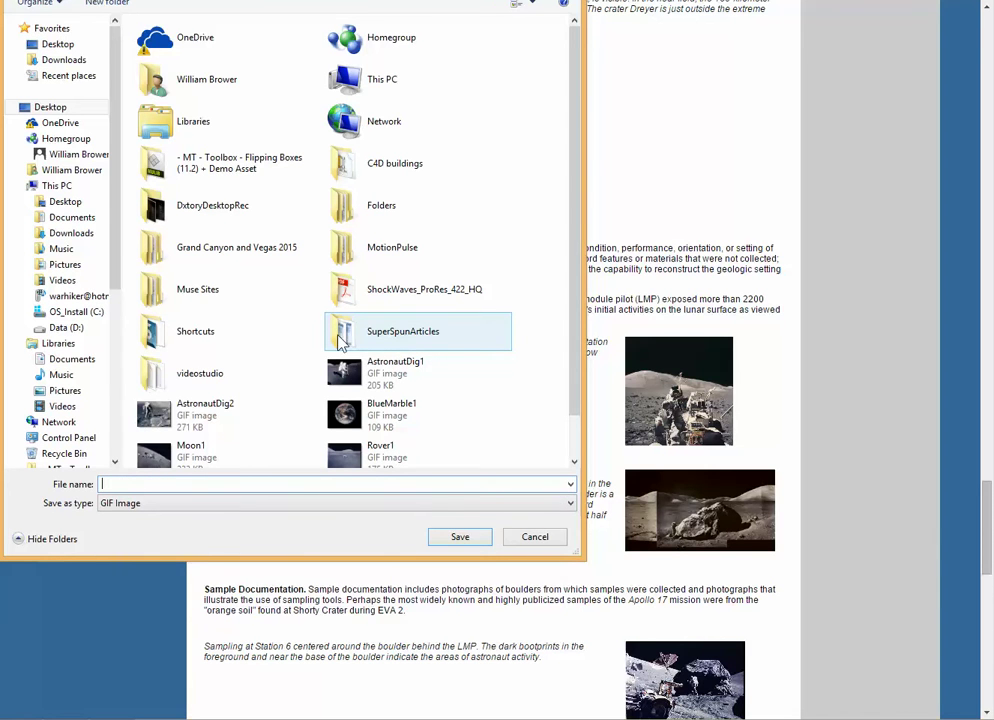
type("Astronaut")
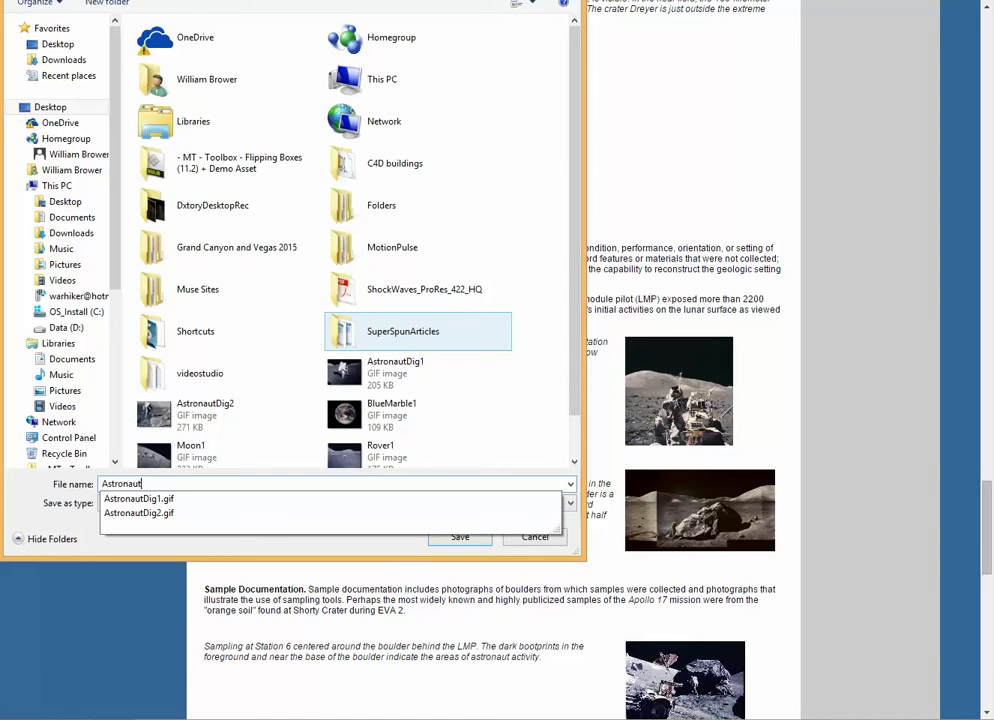
type("3")
key("Return")
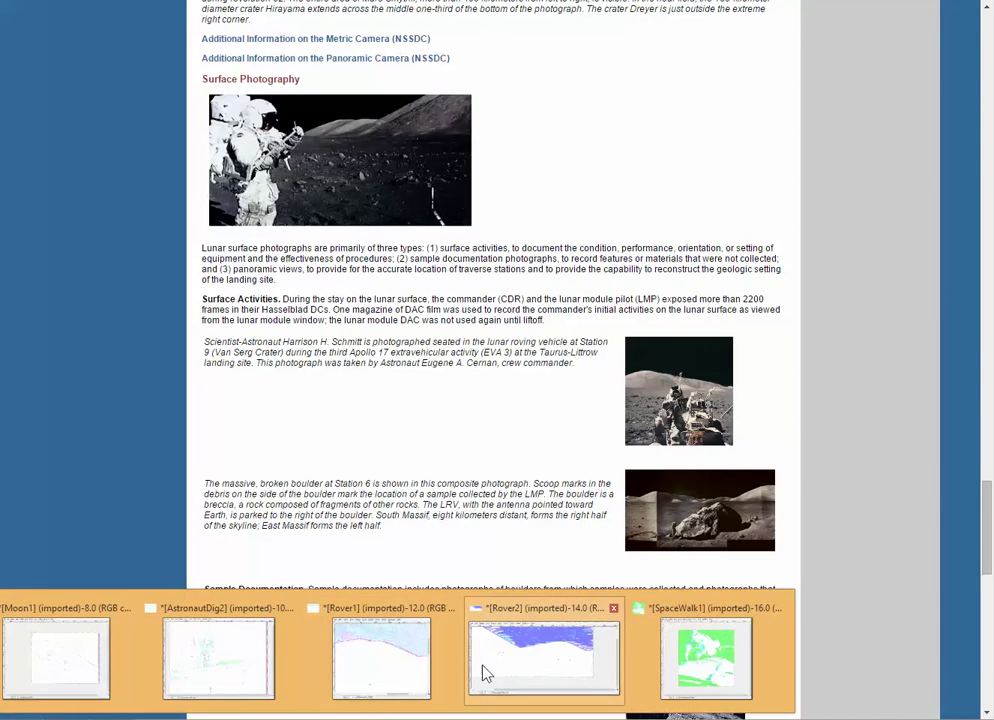
Open Astronaut3.gif in GIMP and enlarge its image window.
left_click(545, 665)
left_click(51, 308)
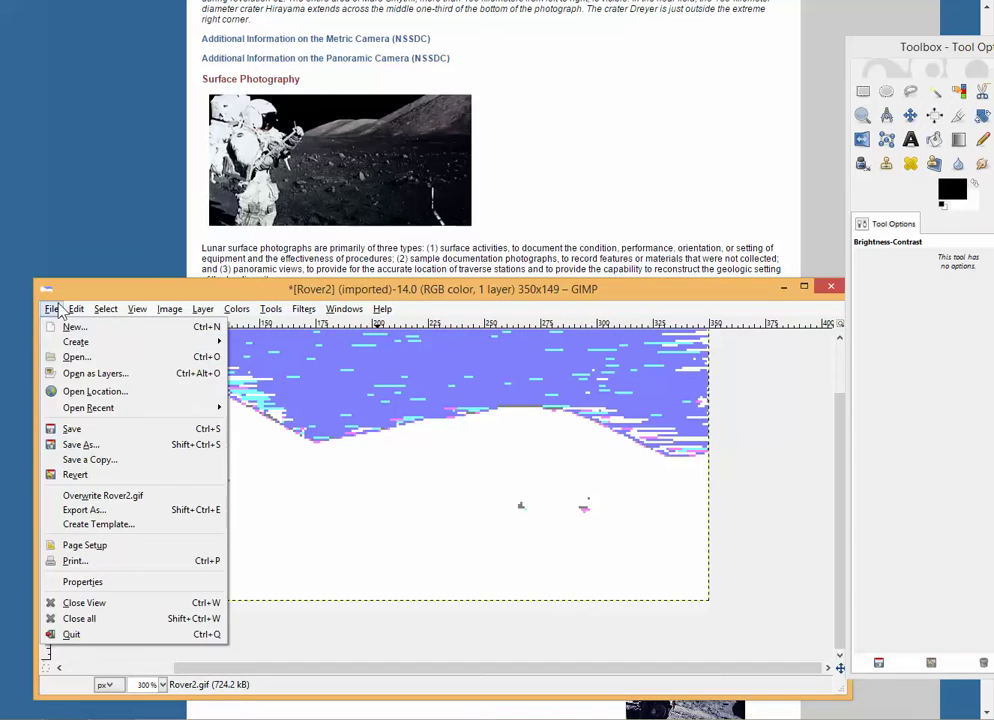
left_click(75, 360)
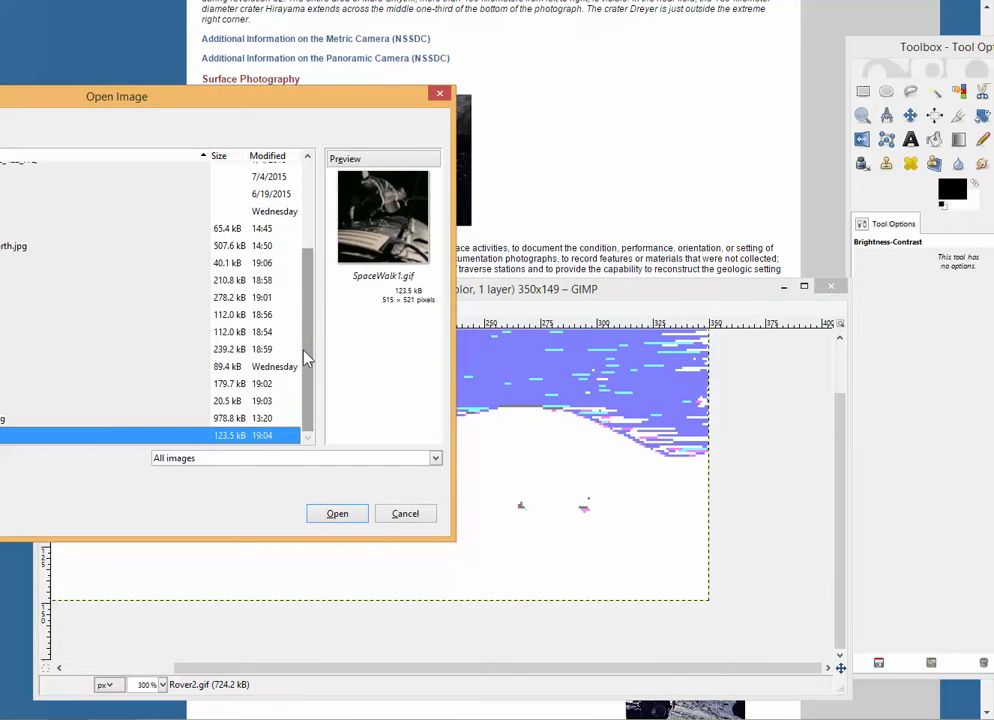
left_click_drag(155, 100, 323, 104)
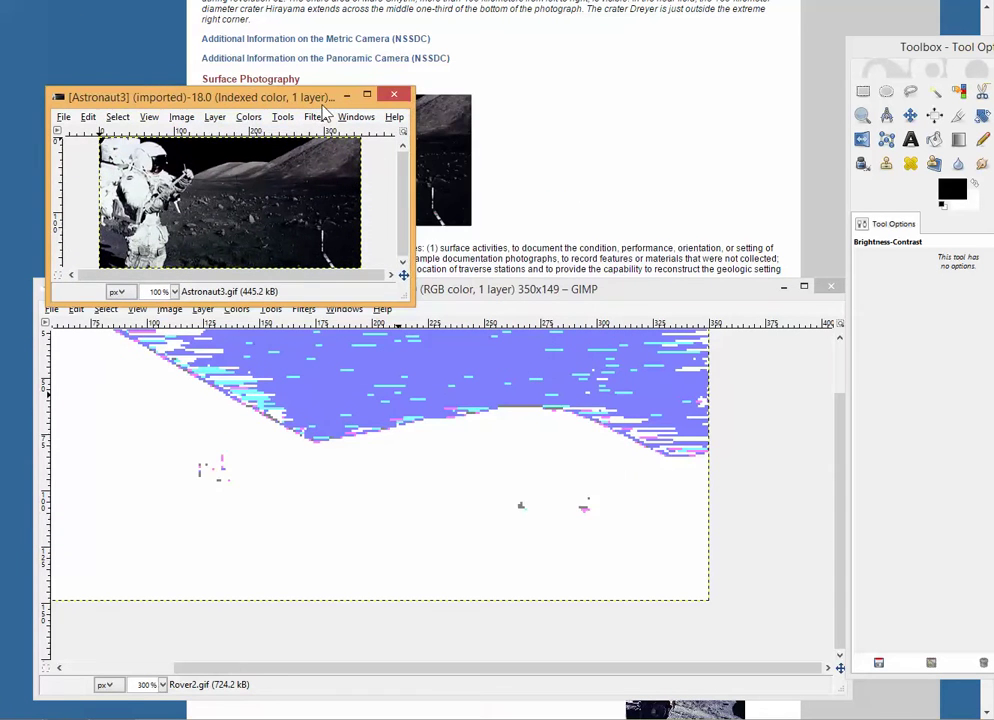
left_click_drag(411, 303, 697, 557)
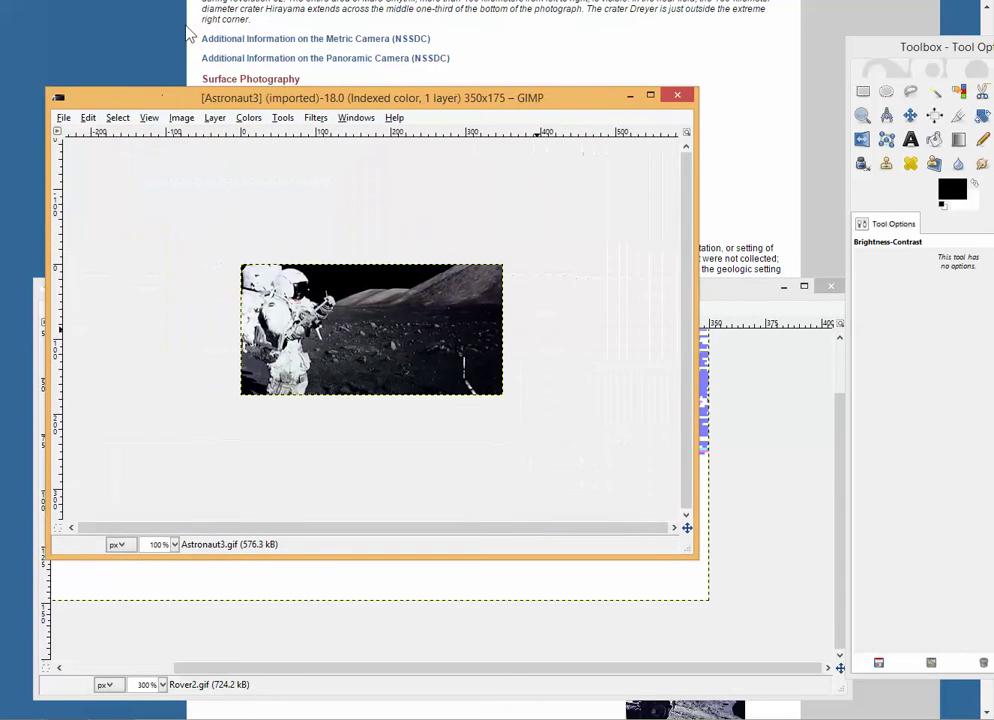
Convert the Astronaut3 image mode from Indexed to RGB color.
left_click(178, 118)
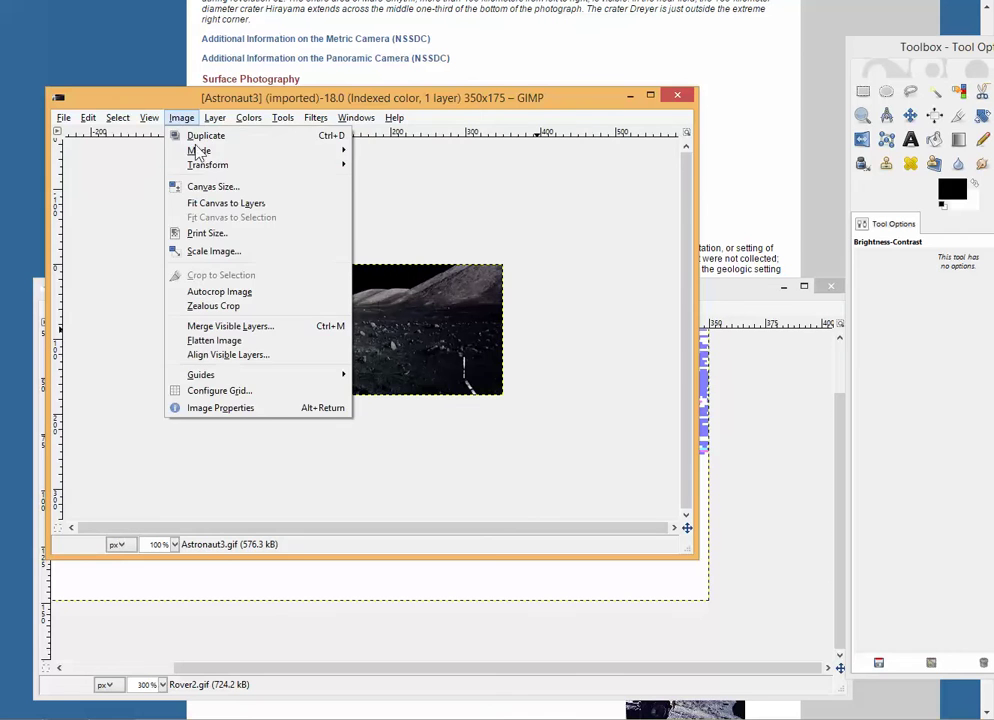
mouse_move(200, 149)
left_click(406, 153)
left_click(250, 118)
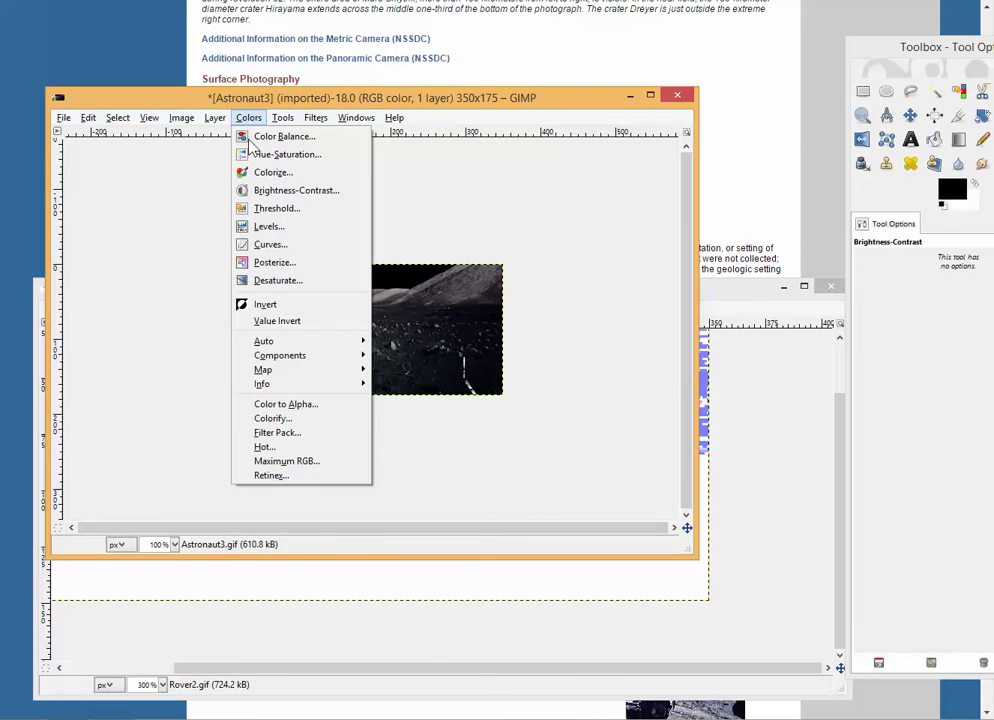
left_click(610, 347)
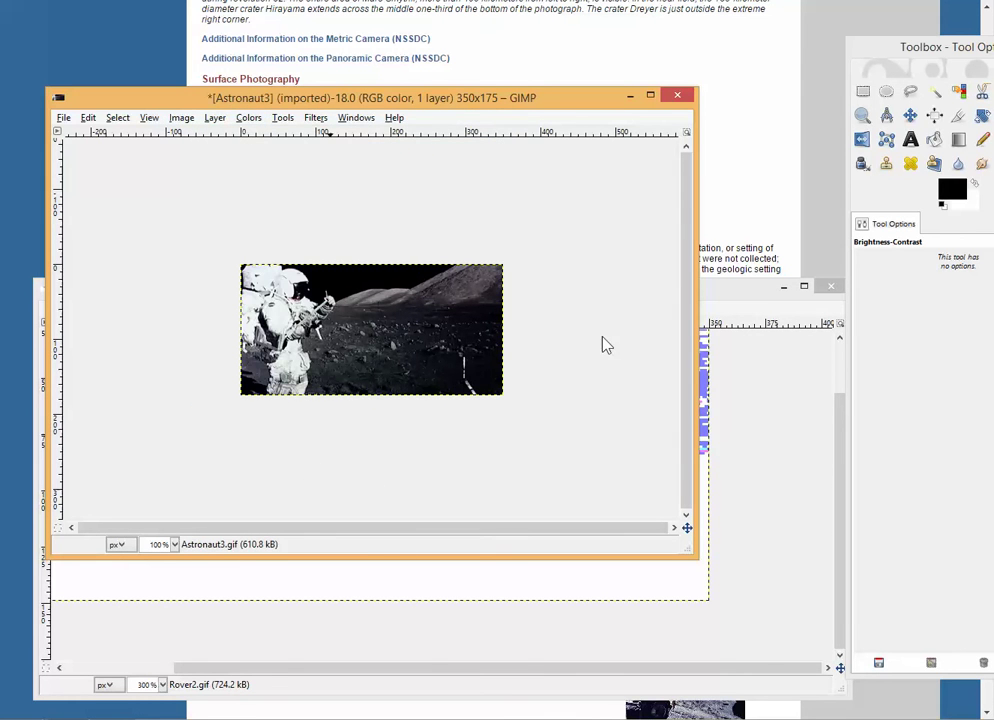
Zoom the Astronaut3 view in to 200%.
left_click(862, 115)
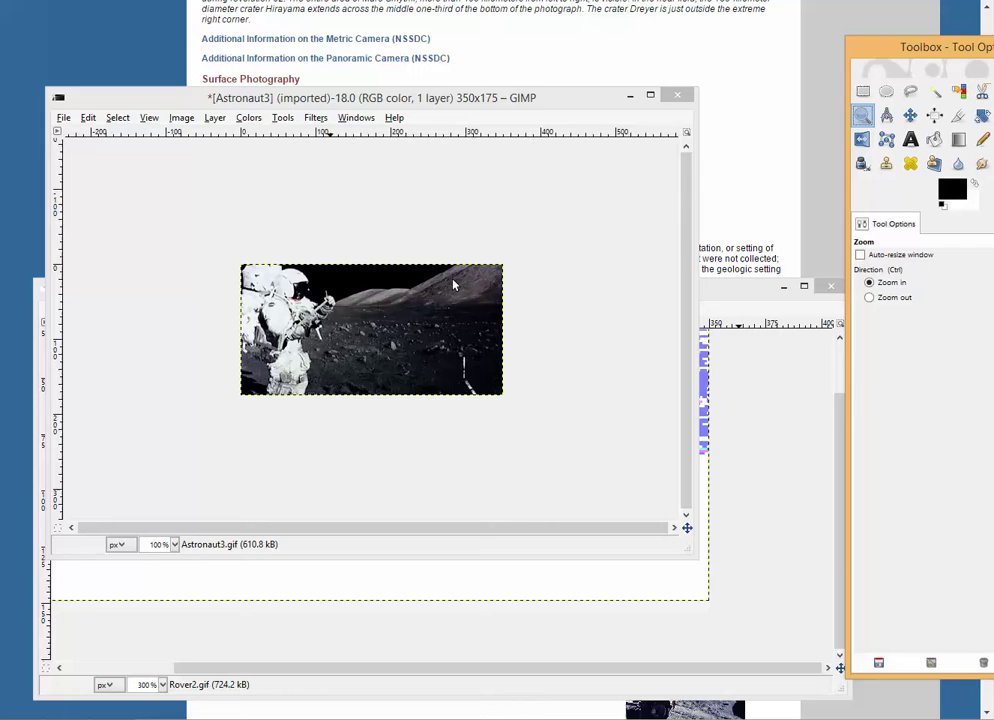
left_click(453, 290)
left_click(450, 303)
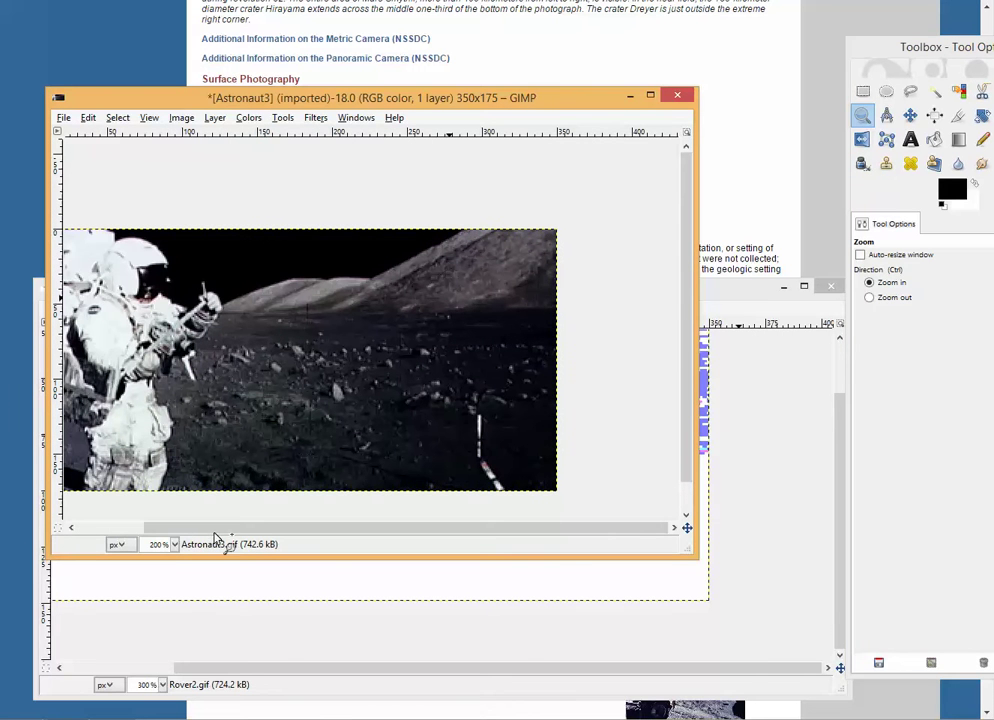
left_click_drag(222, 538, 158, 537)
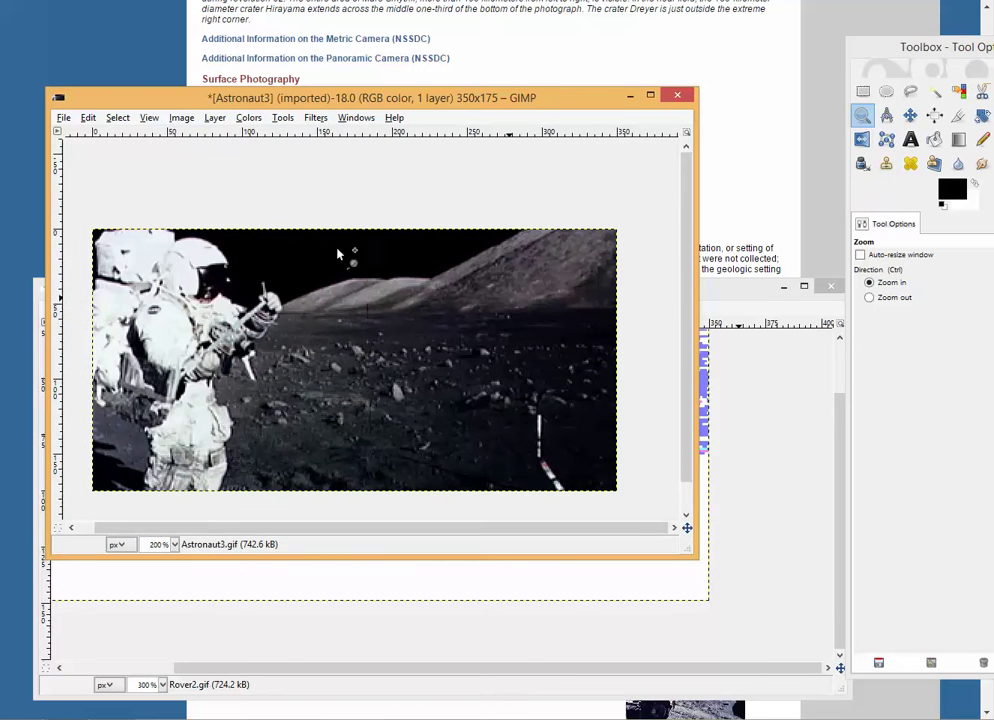
Apply Brightness-Contrast to Astronaut3 at brightness 127 and contrast 127, after trying lower contrast.
key("m")
left_click(251, 121)
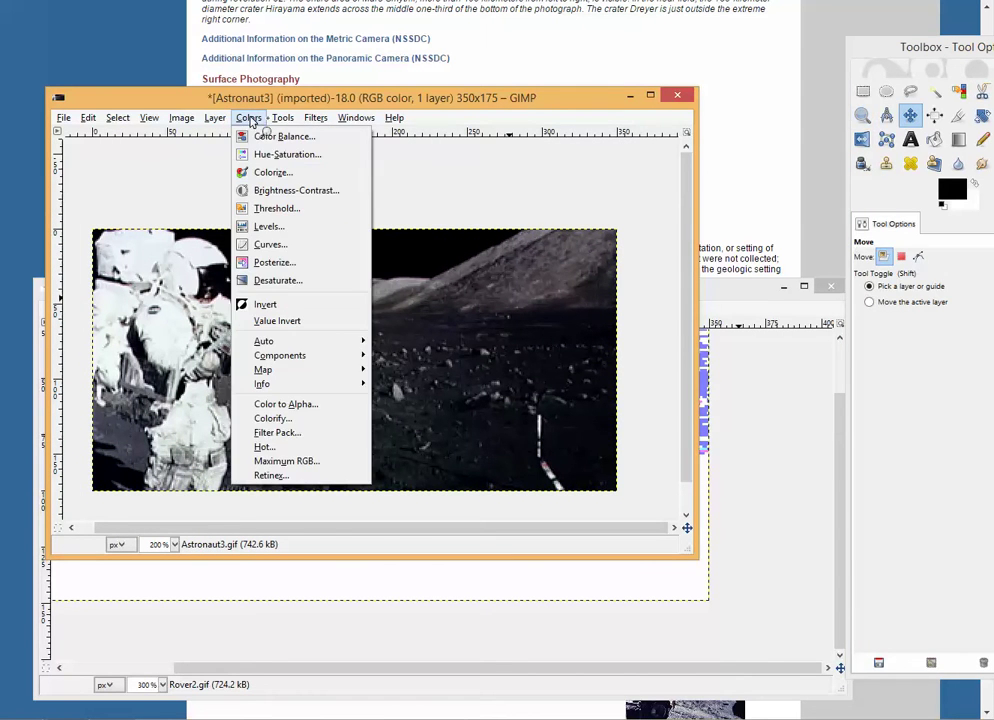
left_click(280, 190)
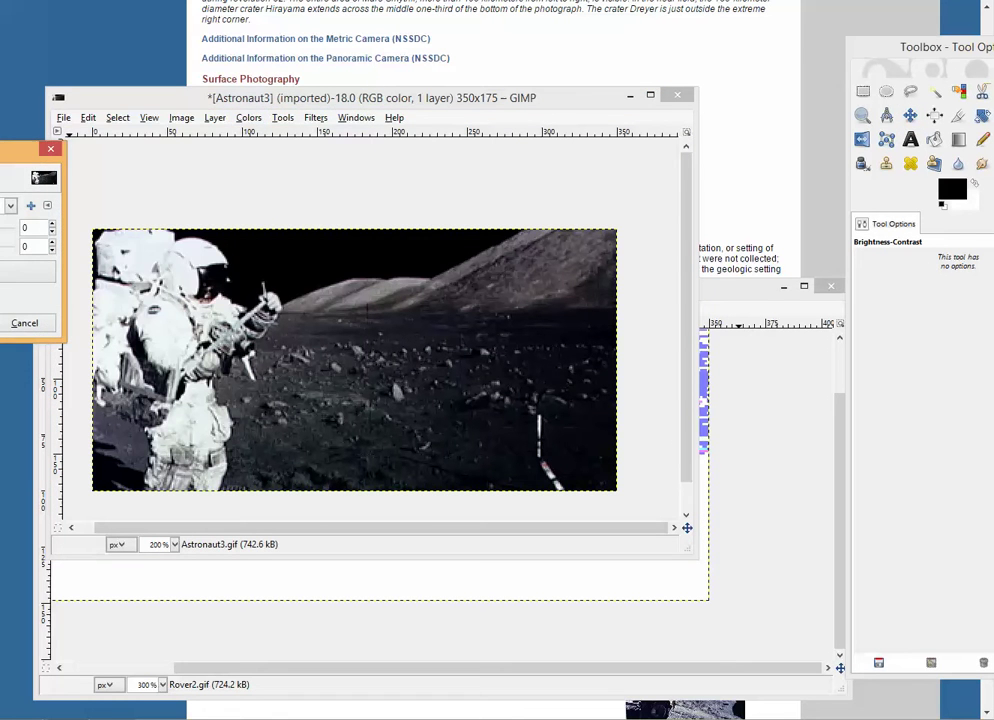
left_click_drag(20, 148, 167, 5)
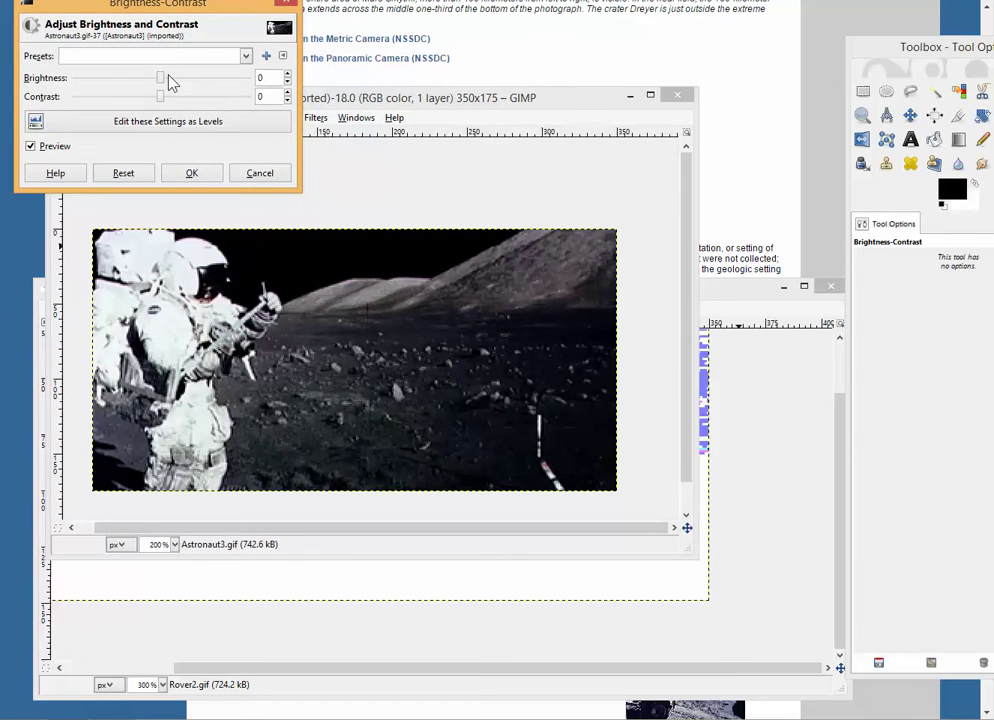
left_click_drag(164, 79, 375, 84)
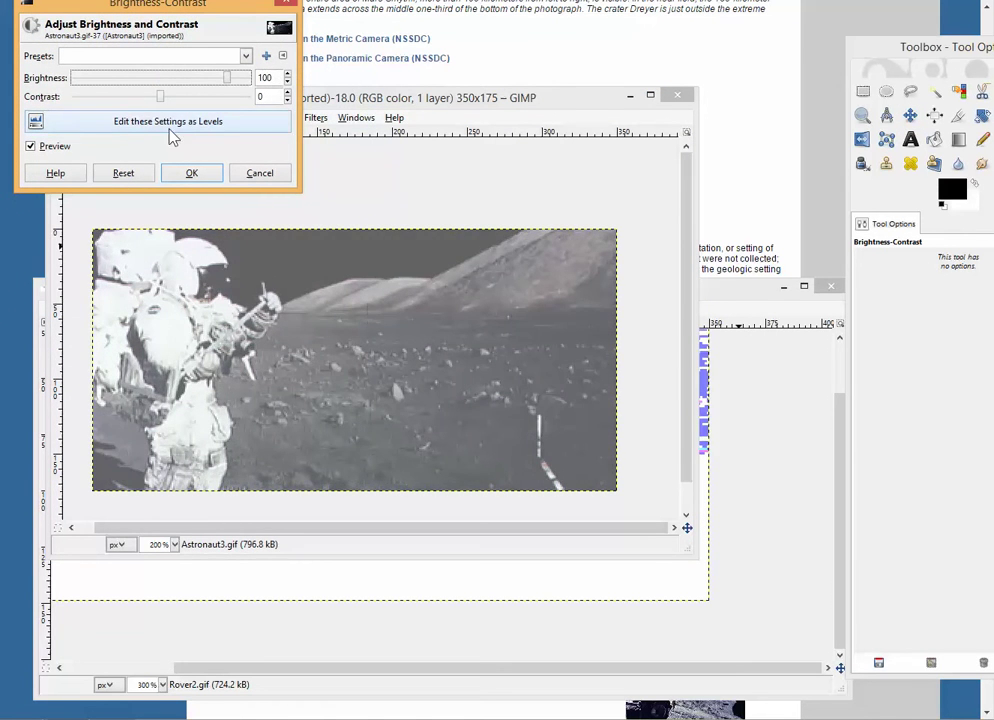
left_click_drag(160, 101, 293, 110)
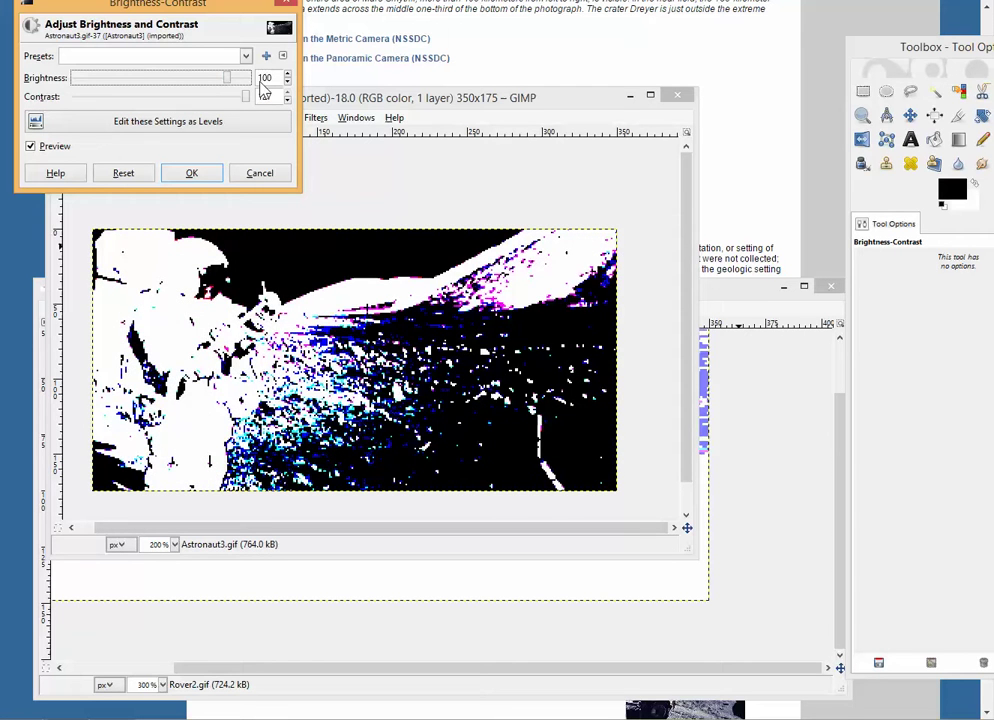
left_click_drag(229, 89, 260, 92)
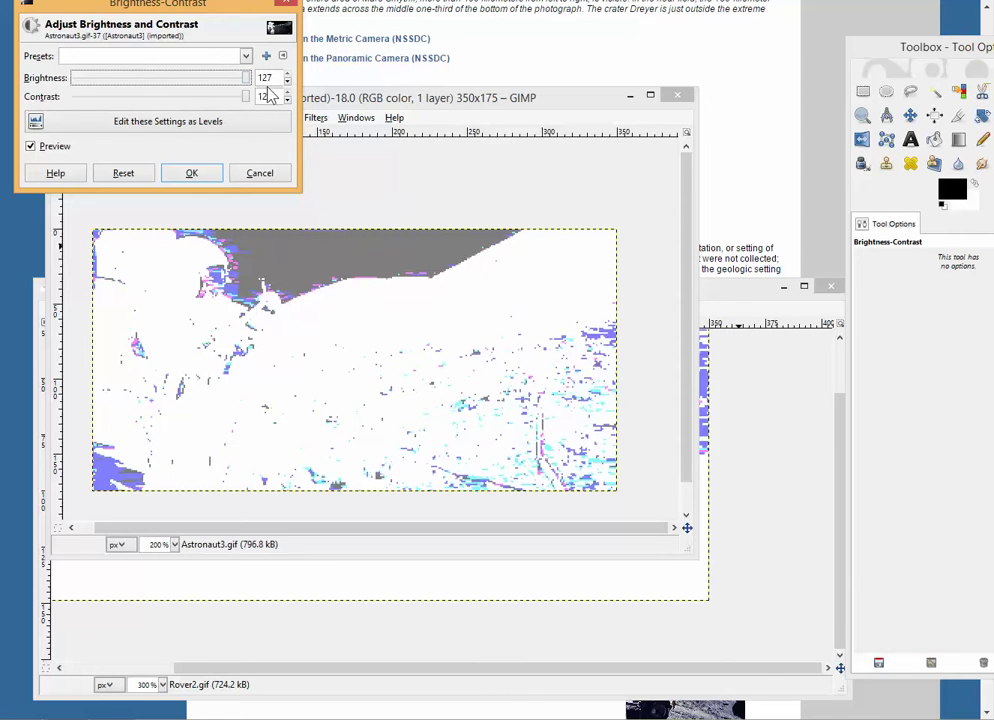
left_click_drag(251, 101, 280, 152)
mouse_move(250, 97)
left_mouse_down()
mouse_move(178, 98)
mouse_move(258, 104)
left_mouse_up()
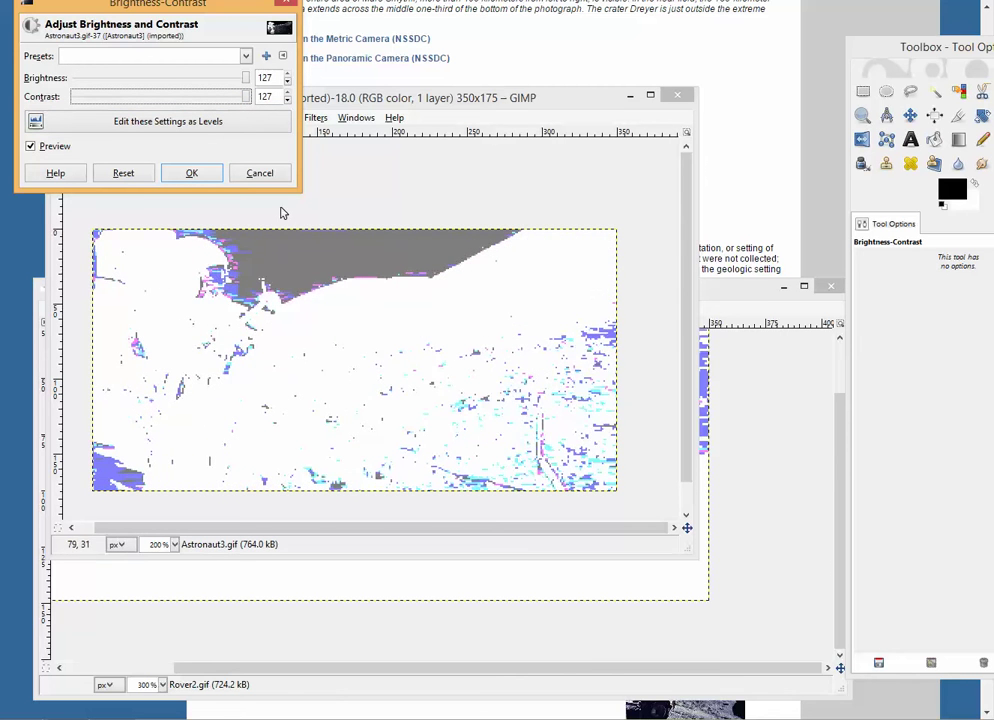
left_click_drag(220, 98, 190, 118)
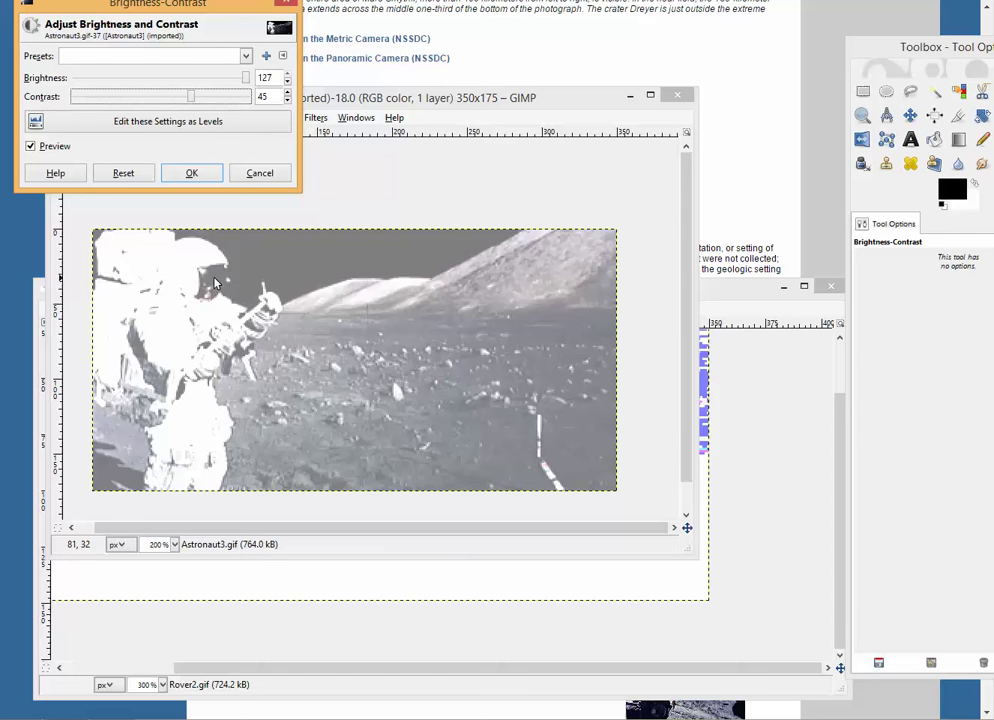
left_click_drag(192, 97, 279, 124)
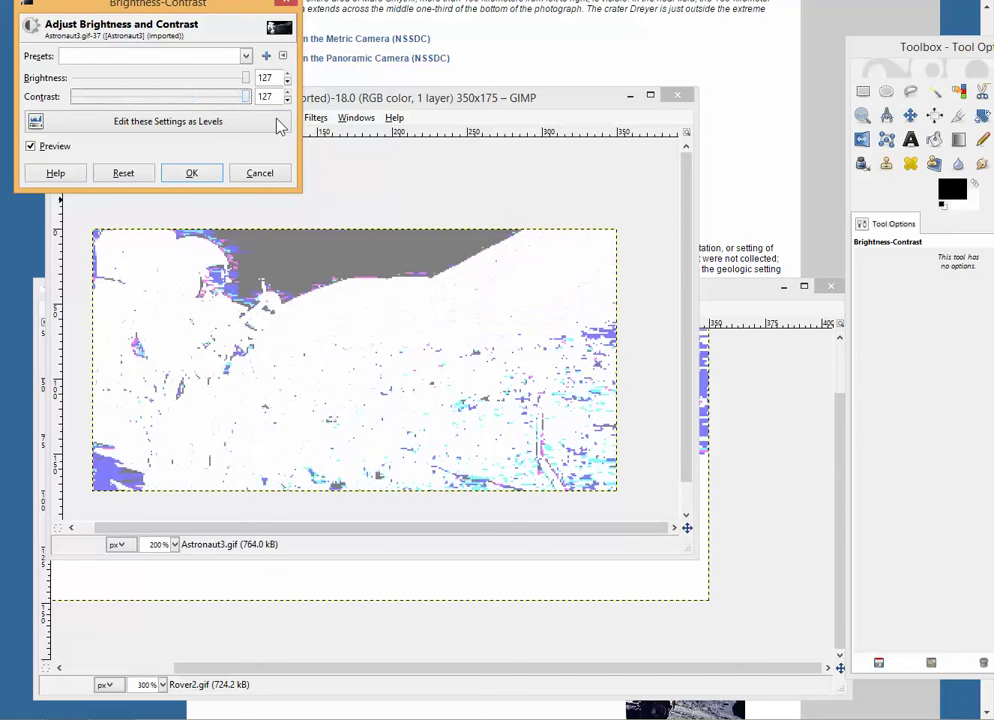
left_click(212, 172)
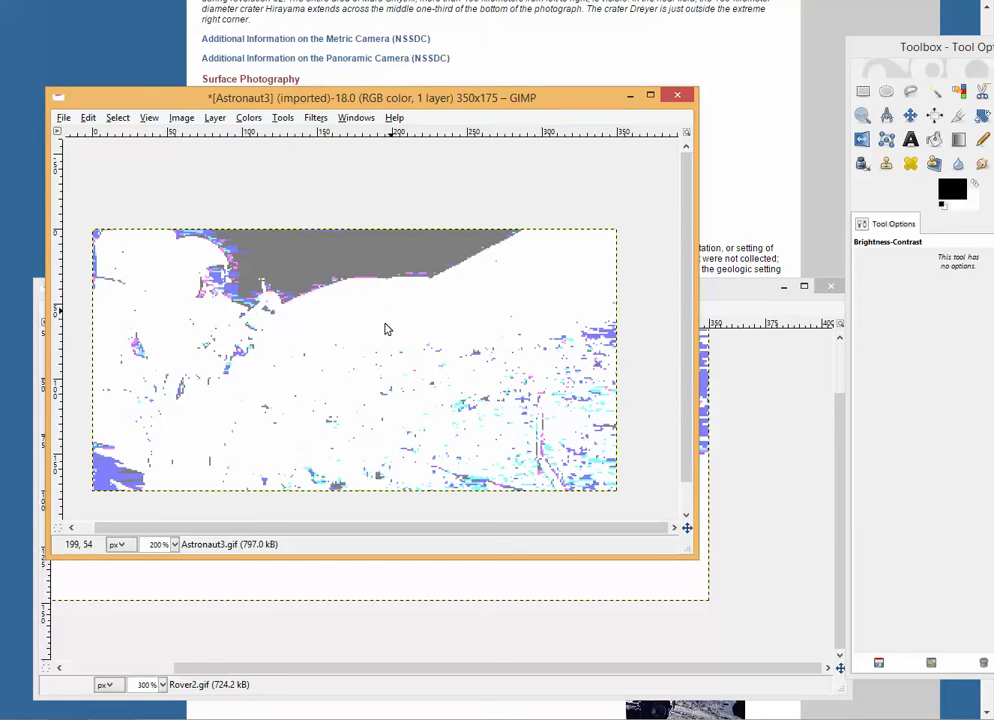
Cancel the Brightness-Contrast dialogs that open for Rover2 and bluemarble.
left_click(148, 644)
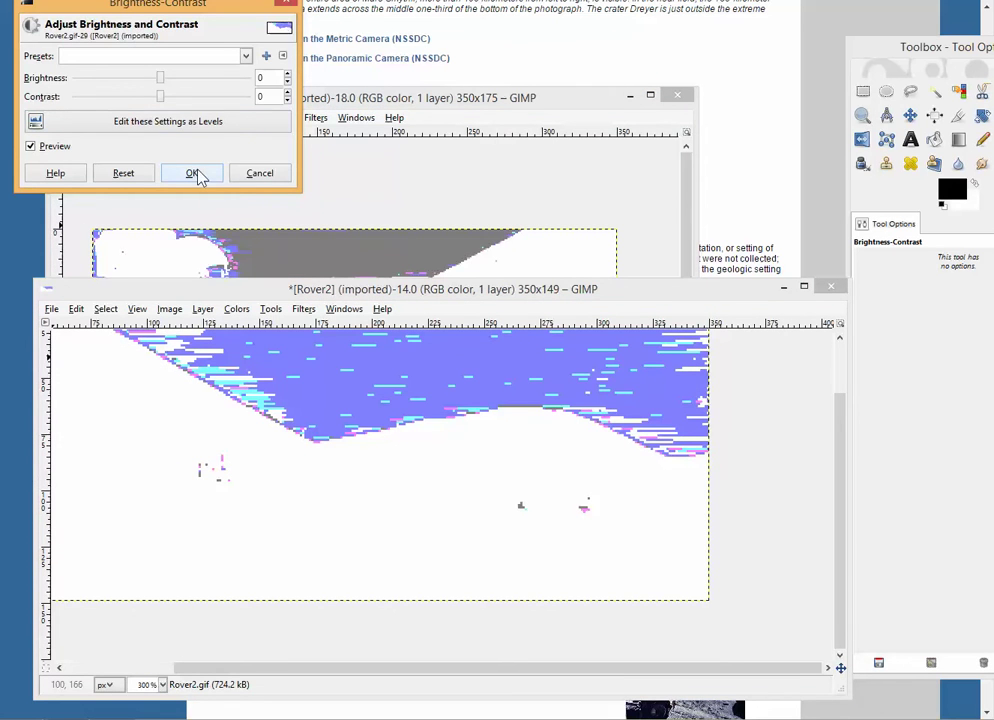
left_click(261, 174)
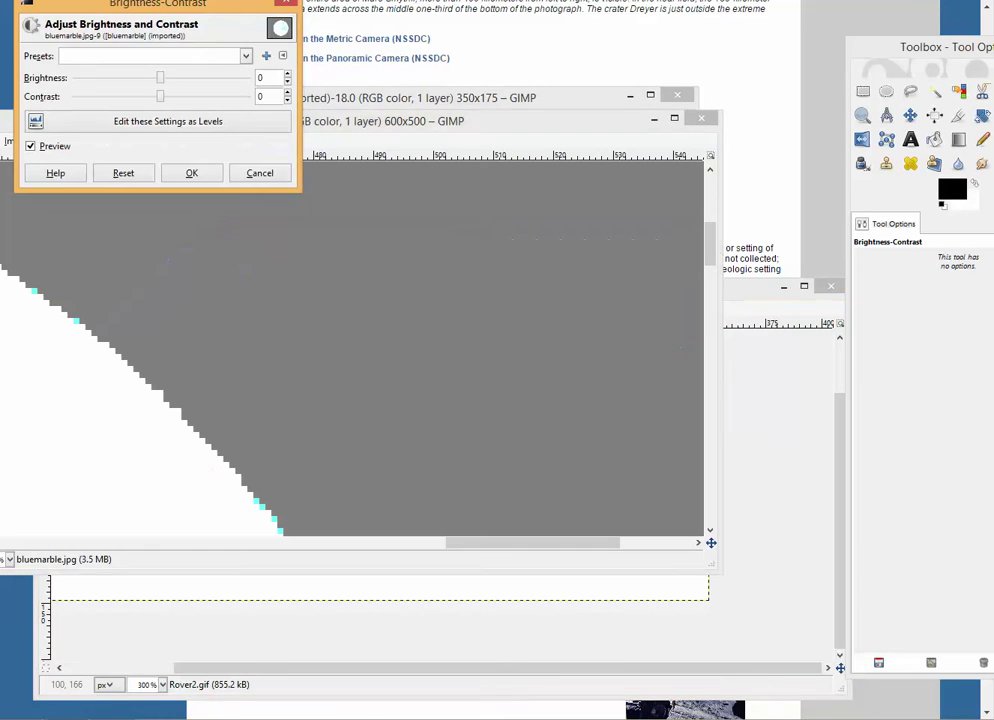
left_click(260, 173)
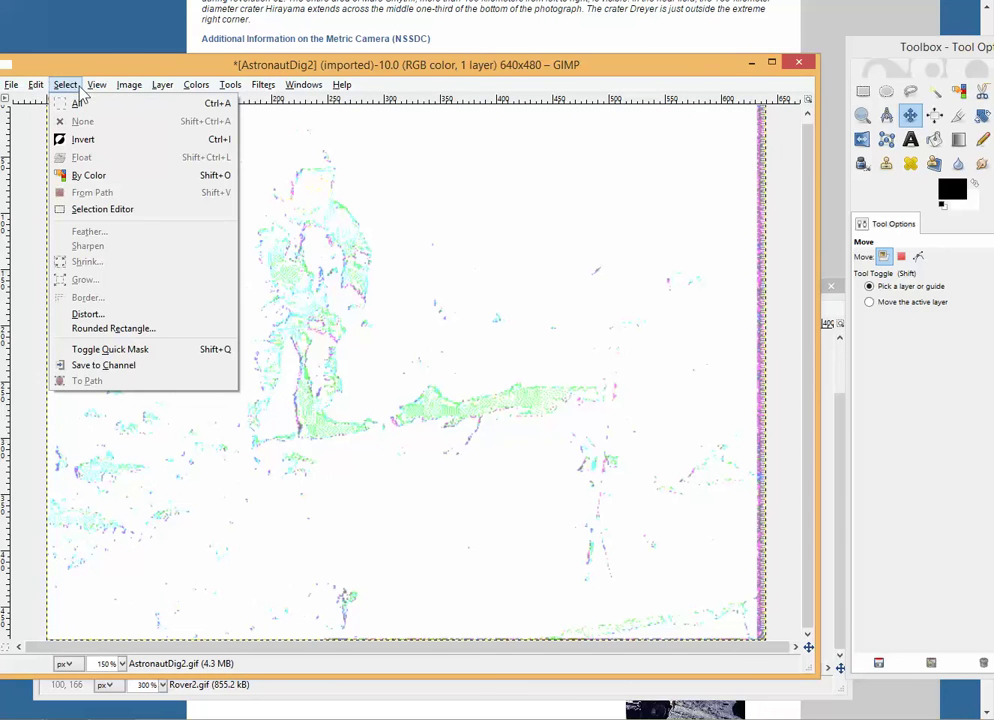
Undo and redo Brightness-Contrast on AstronautDig2 to compare original and boosted versions.
left_click(80, 88)
left_click(129, 86)
left_click(129, 86)
left_click(36, 86)
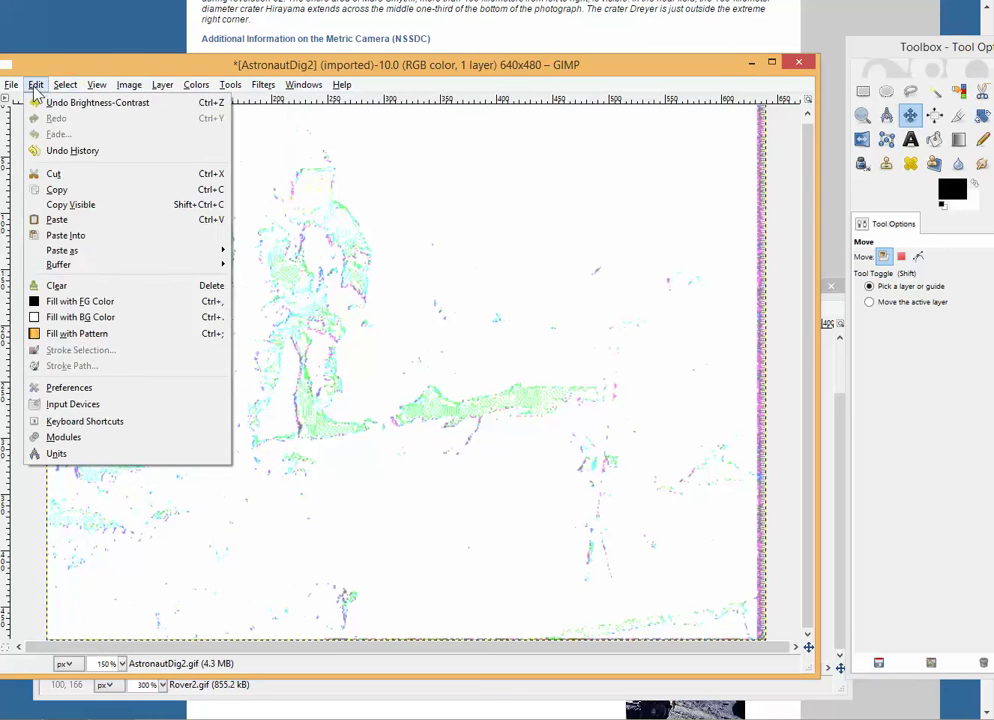
left_click(38, 102)
left_click(38, 86)
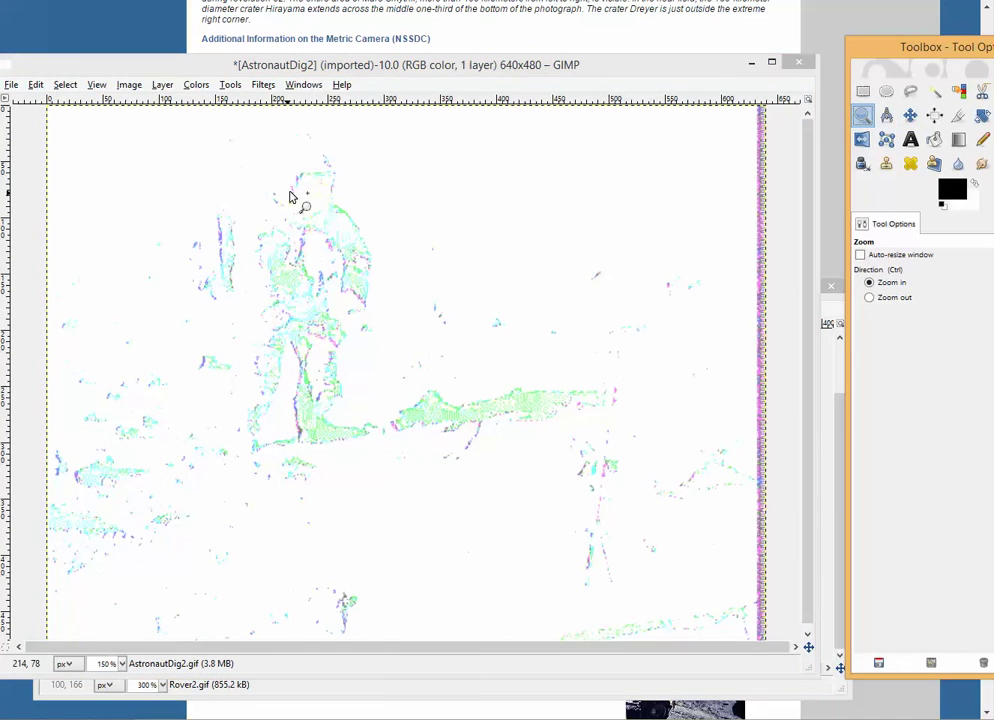
Zoom AstronautDig2 in to 400%, back out to 100%, then in to 800%.
left_click(321, 194)
left_click(320, 192)
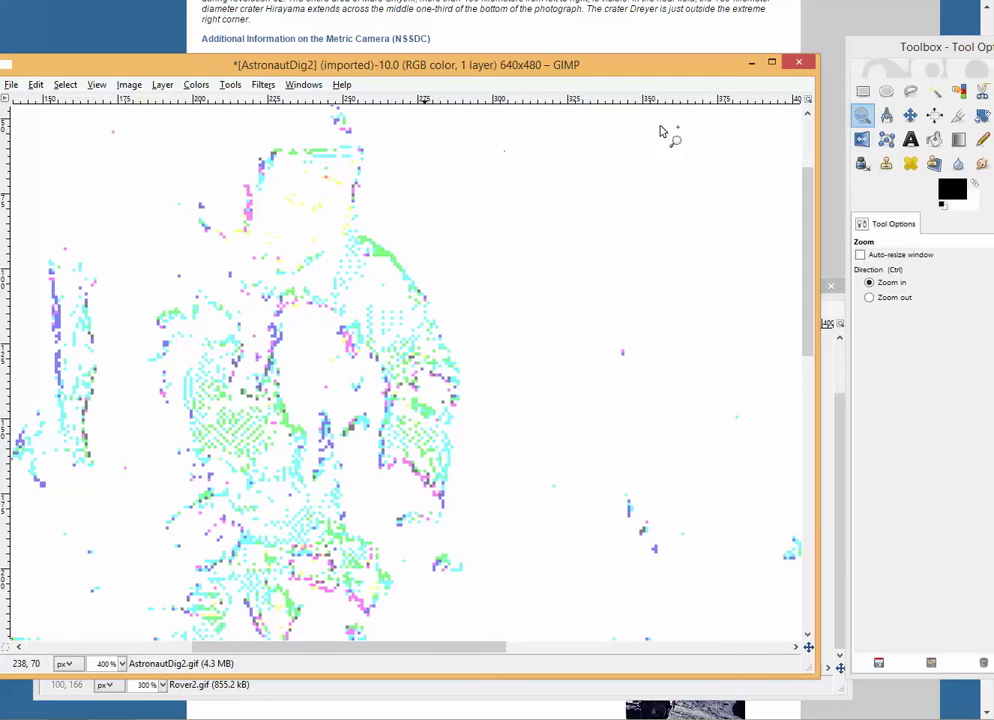
left_click(869, 298)
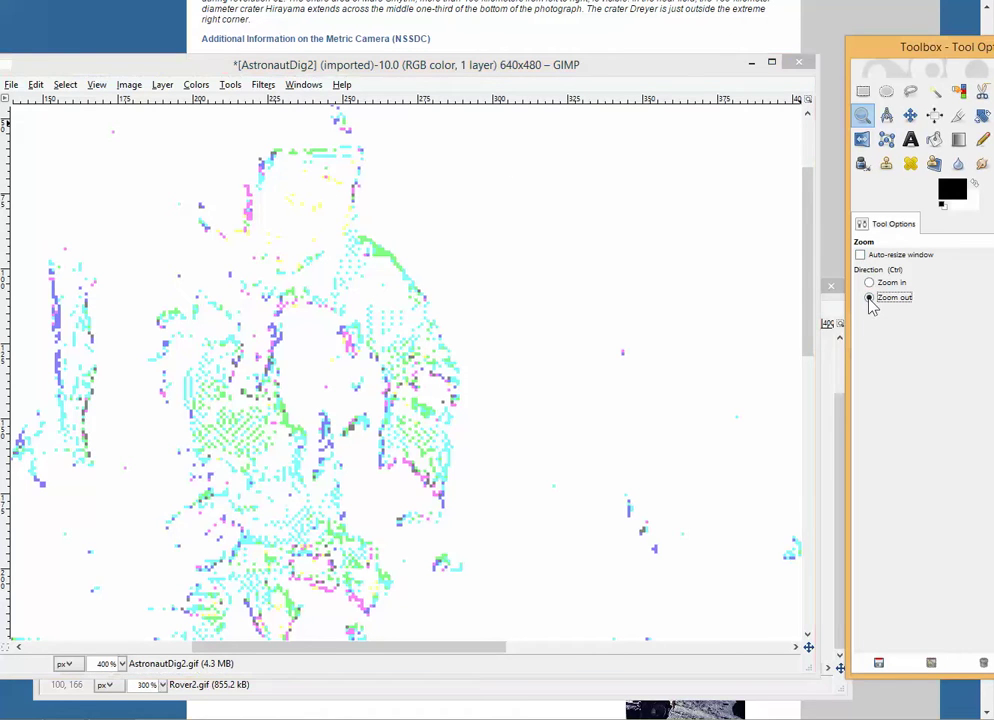
left_click(315, 258)
left_click(315, 258)
left_click(315, 258)
left_click(315, 258)
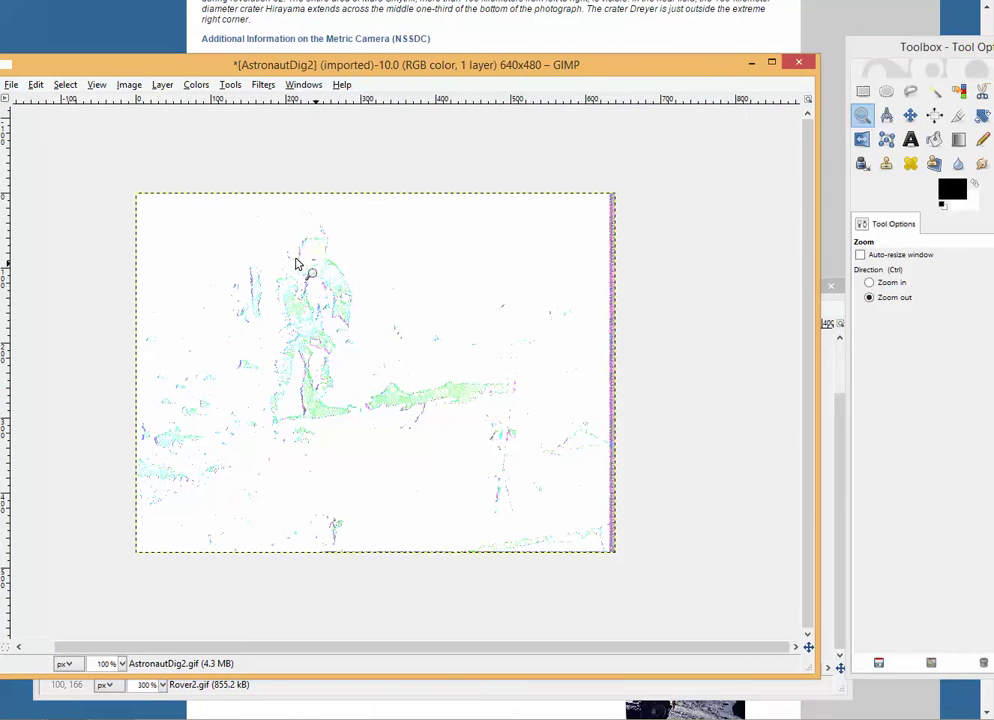
left_click(866, 284)
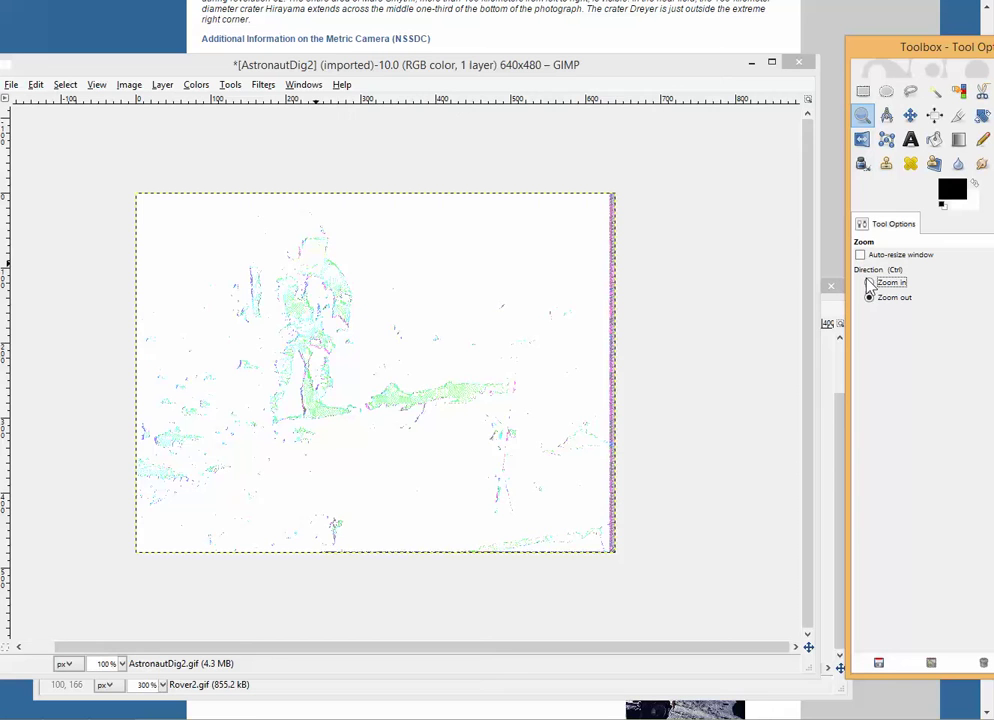
left_click(308, 259)
left_click(308, 259)
left_click(308, 259)
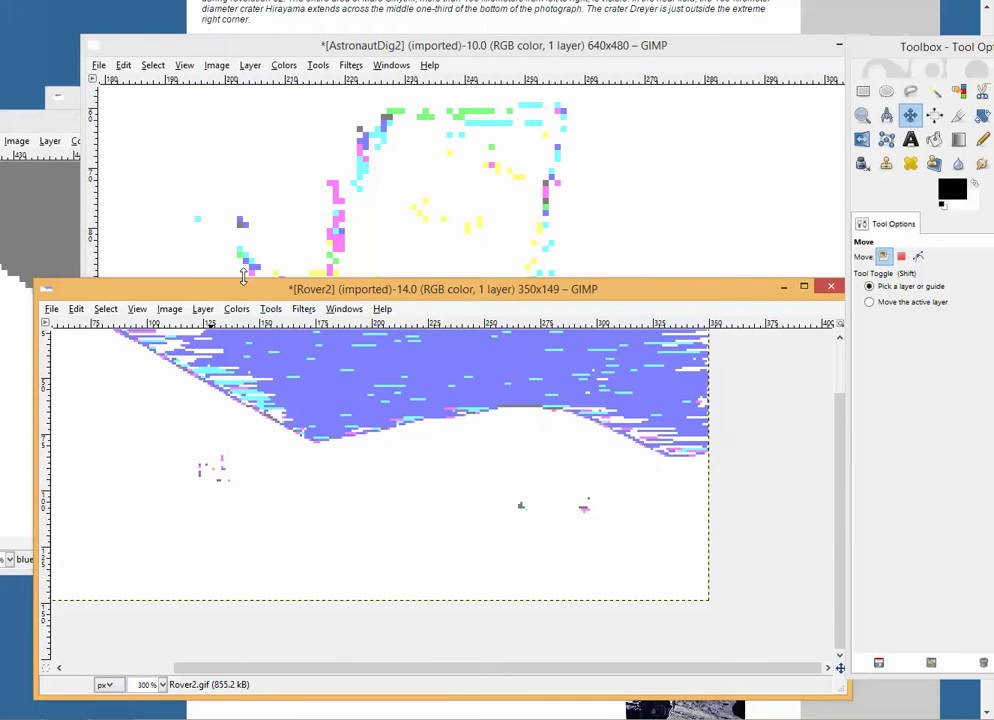
Move the Rover2 window up and toggle its brightness-contrast boost off and back on.
left_click_drag(240, 296, 225, 138)
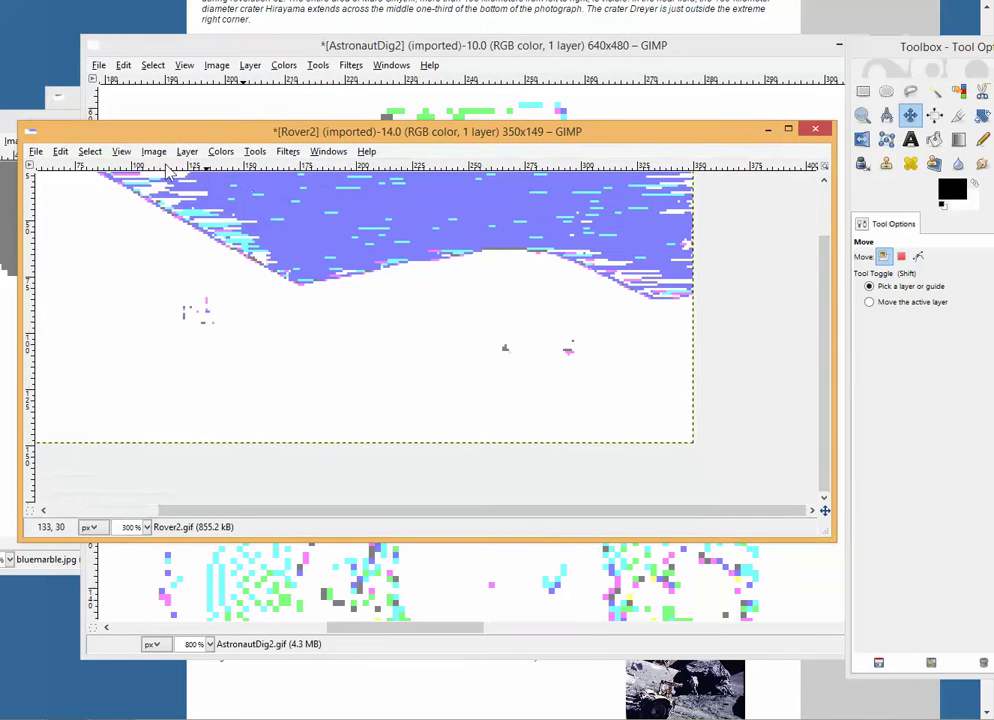
left_click(61, 150)
left_click(78, 167)
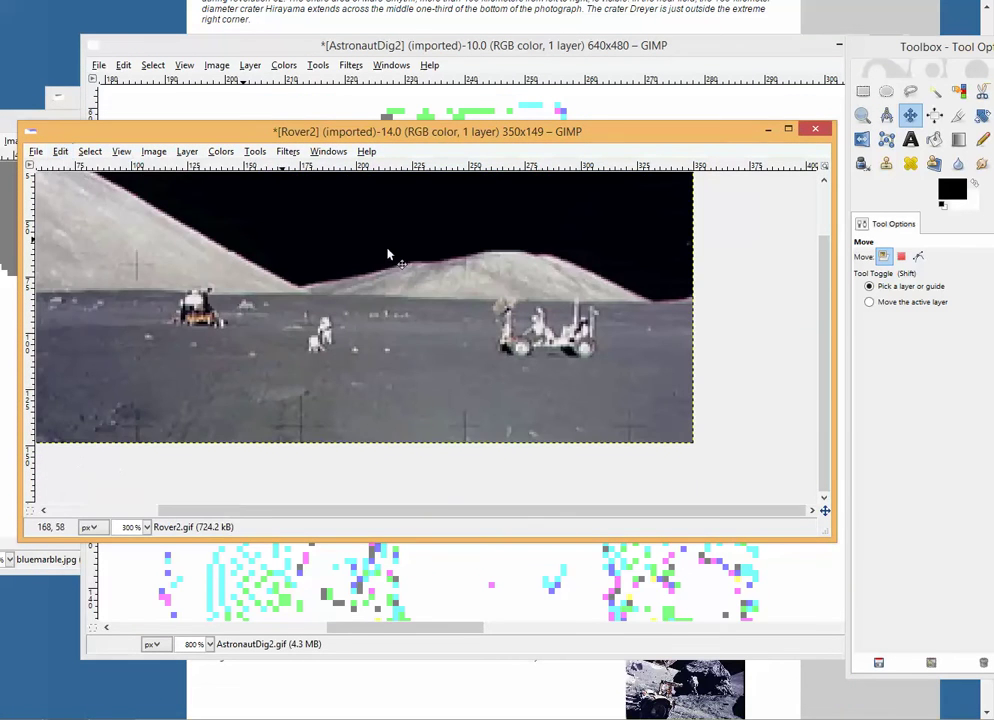
left_click(60, 151)
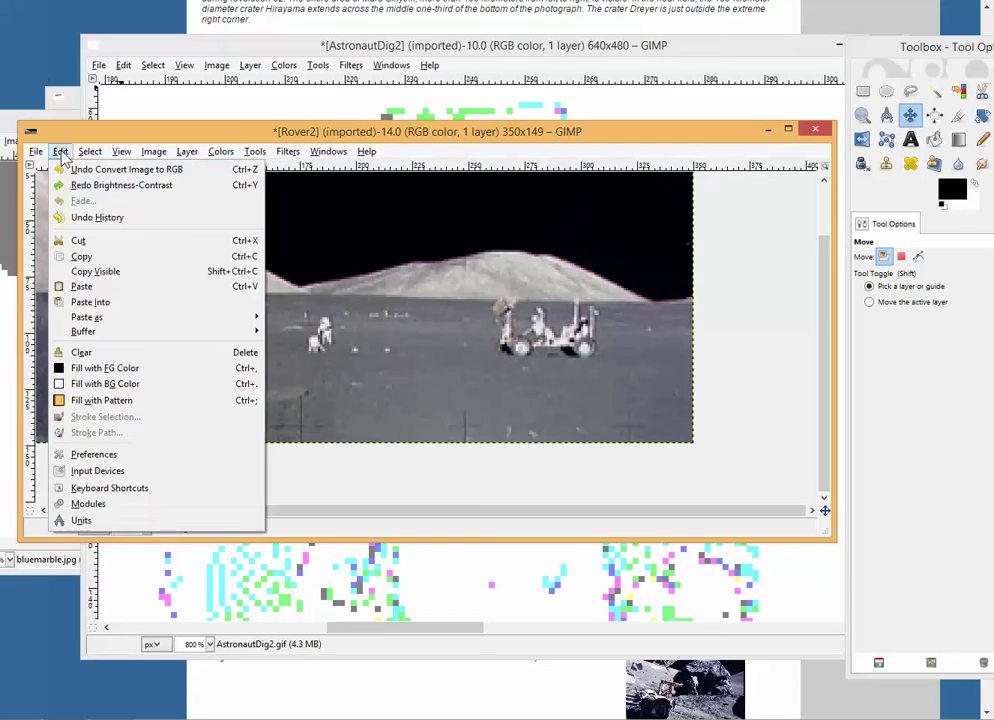
left_click(80, 184)
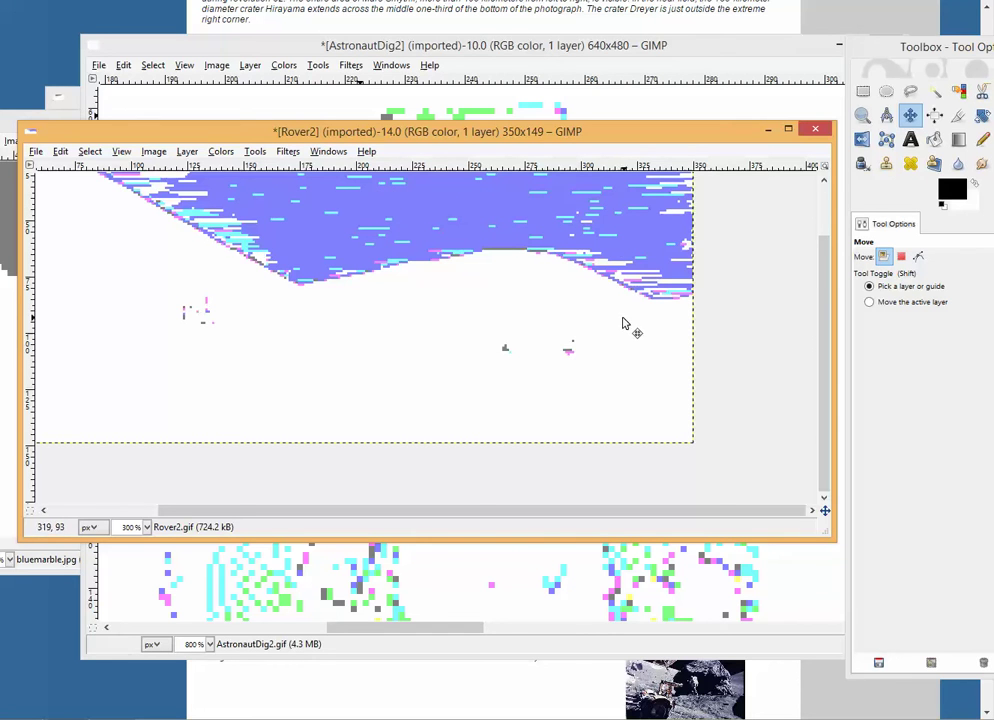
Undo the Rover2 boost again to view the original, then redo it.
left_click(62, 152)
left_click(86, 168)
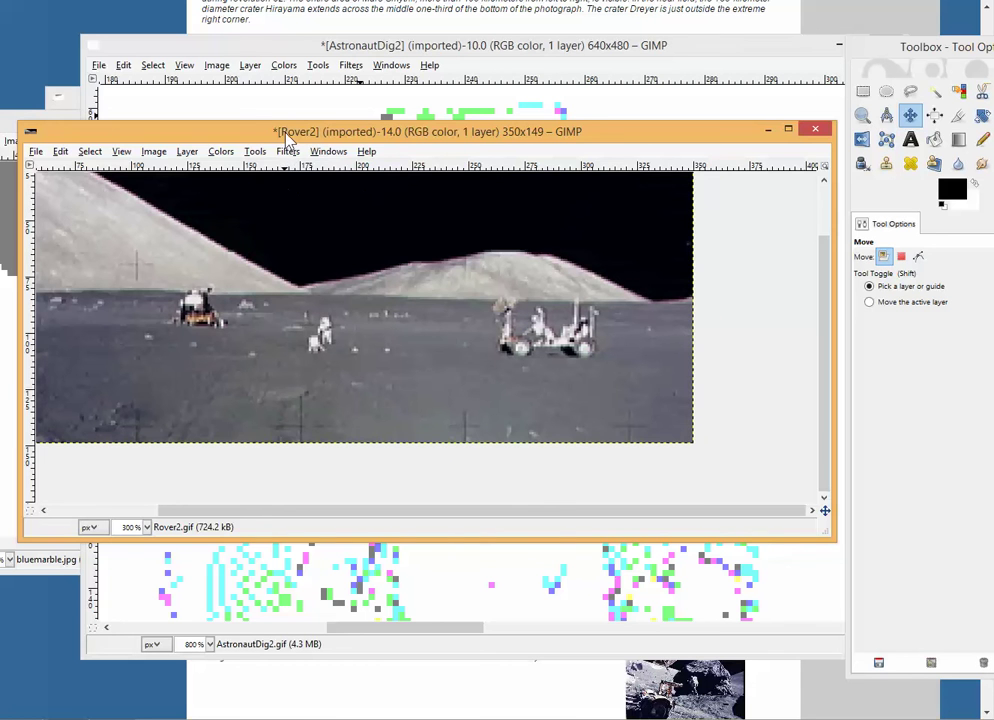
left_click_drag(287, 140, 340, 168)
left_click(112, 181)
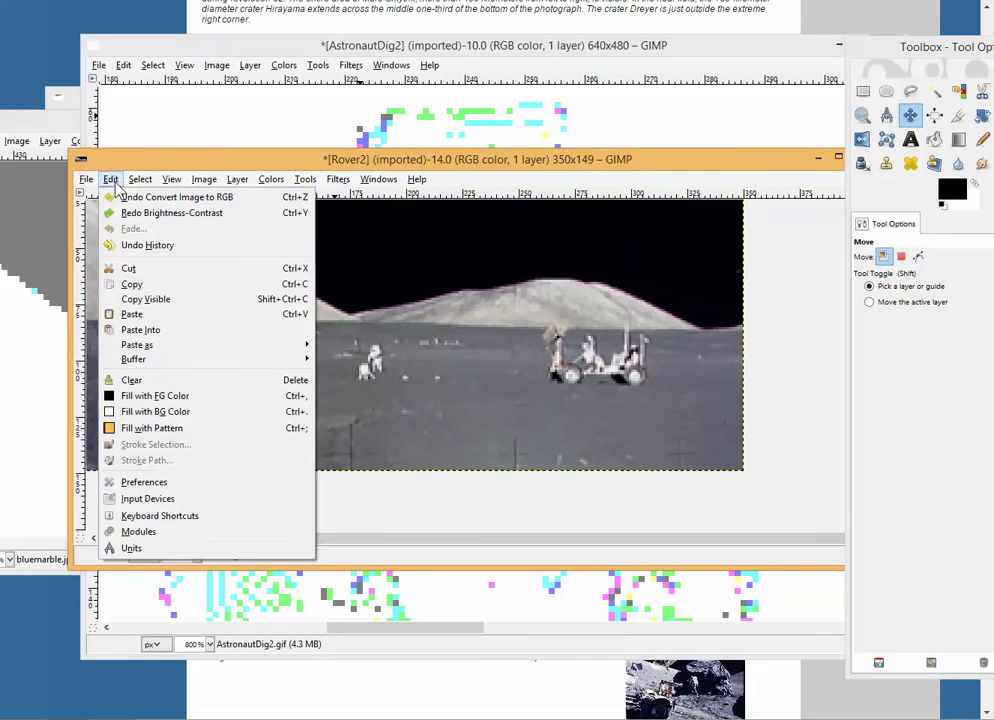
left_click(150, 213)
Move Rover2 to the top edge and shift AstronautDig2 aside to uncover other images.
left_click_drag(252, 166, 214, 259)
left_click_drag(147, 262, 456, 9)
left_click(260, 52)
left_click_drag(260, 52, 693, 3)
Bring bluemarble forward, enlarge its window and zoom far into the image.
left_click_drag(120, 124, 76, 73)
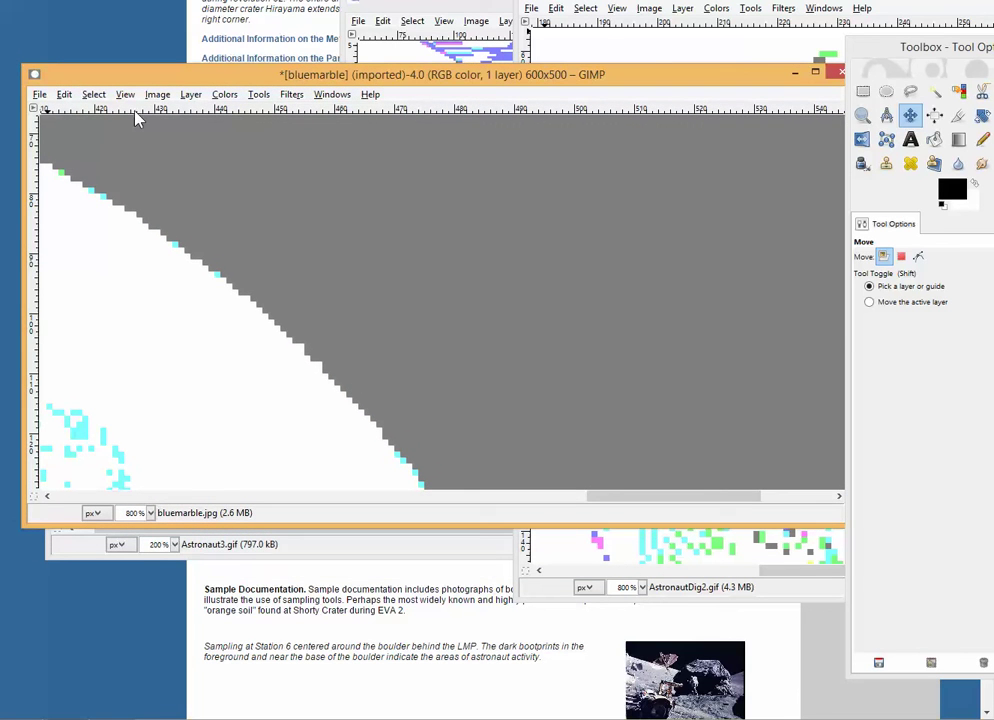
left_click(189, 95)
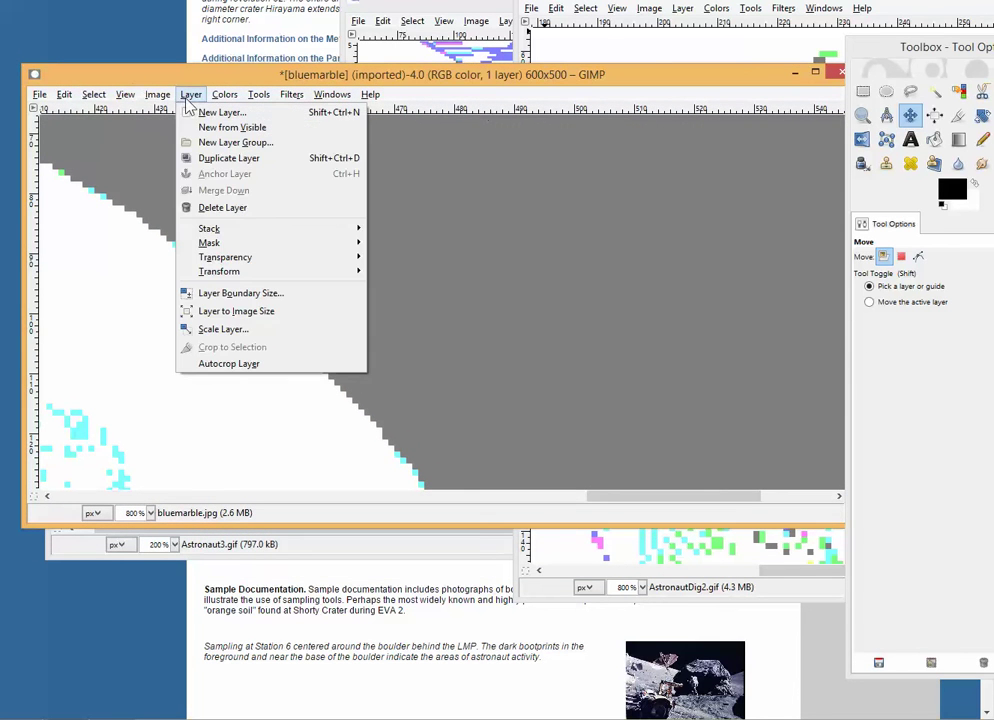
left_click(912, 103)
left_click(862, 115)
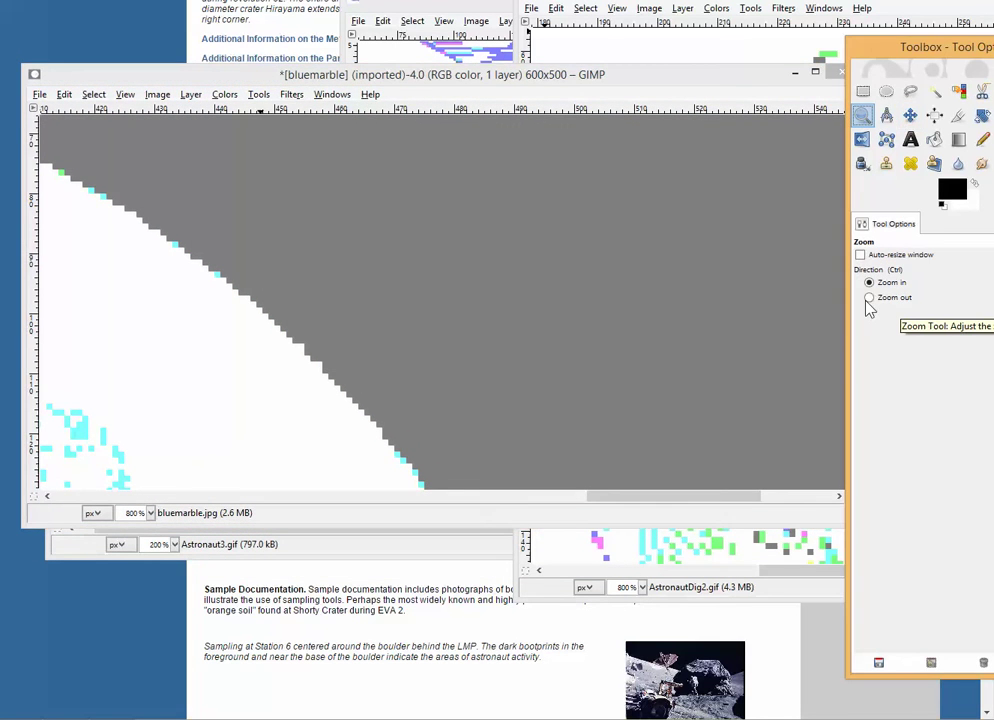
left_click(393, 384)
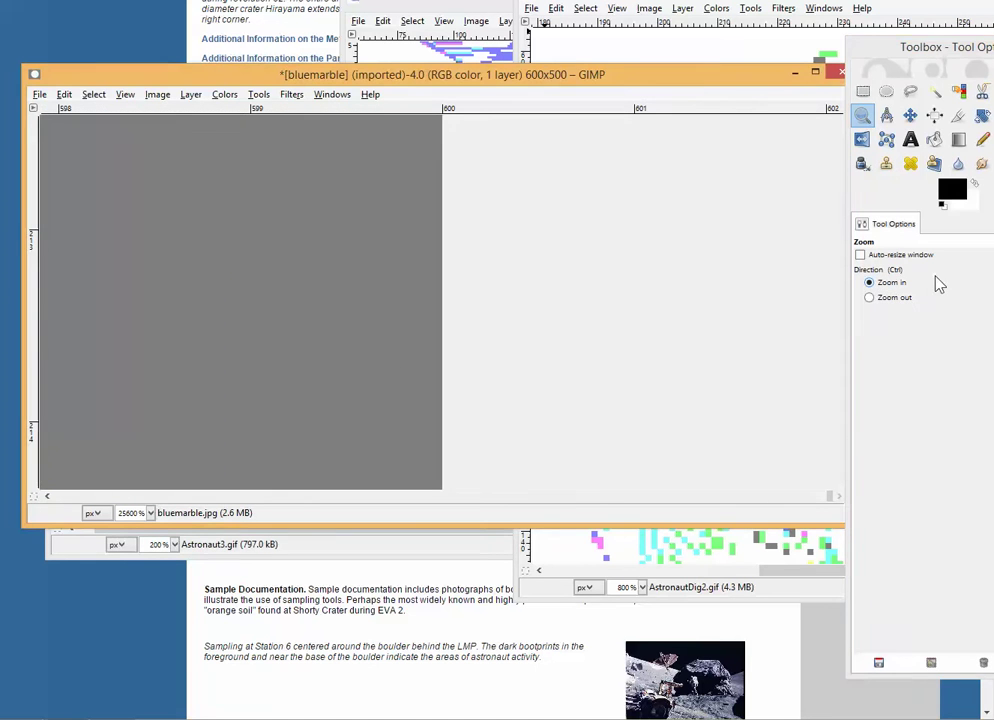
Zoom out through 3200%, 1600%, 800% and 400% until the whole Earth shows.
left_click(869, 297)
left_click(310, 280)
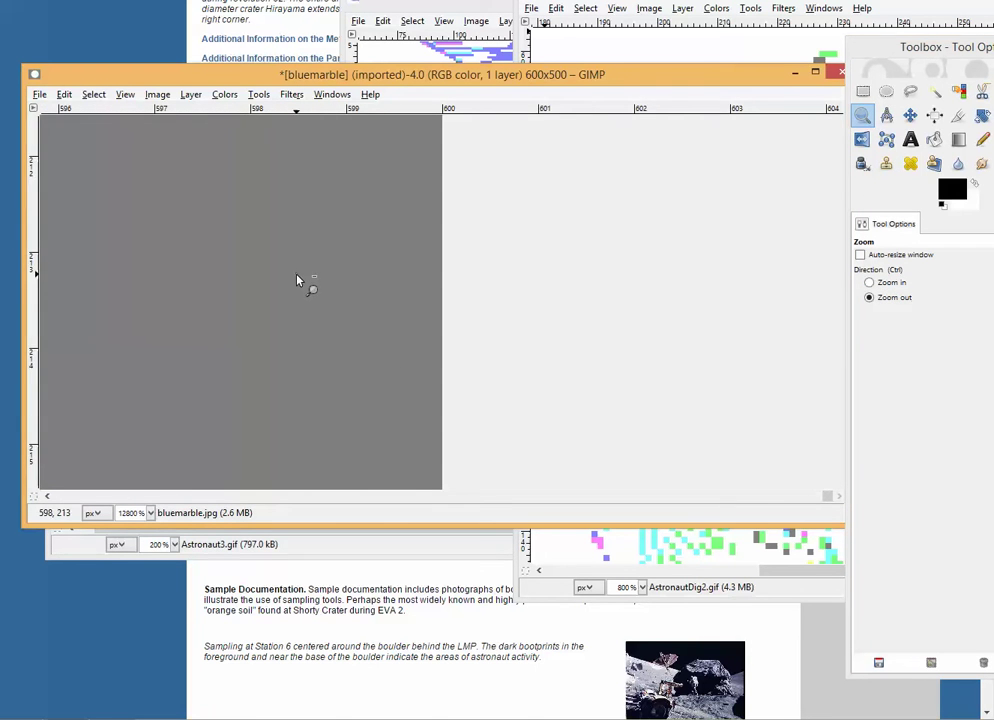
left_click(303, 282)
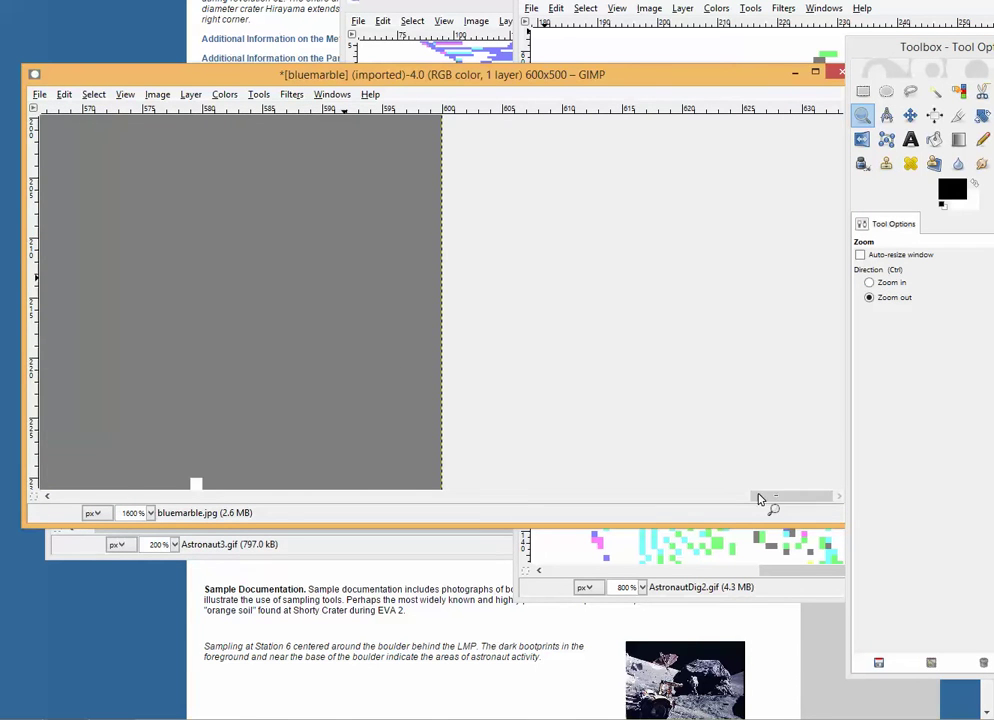
left_click_drag(759, 499, 650, 498)
left_click(615, 455)
left_click(606, 406)
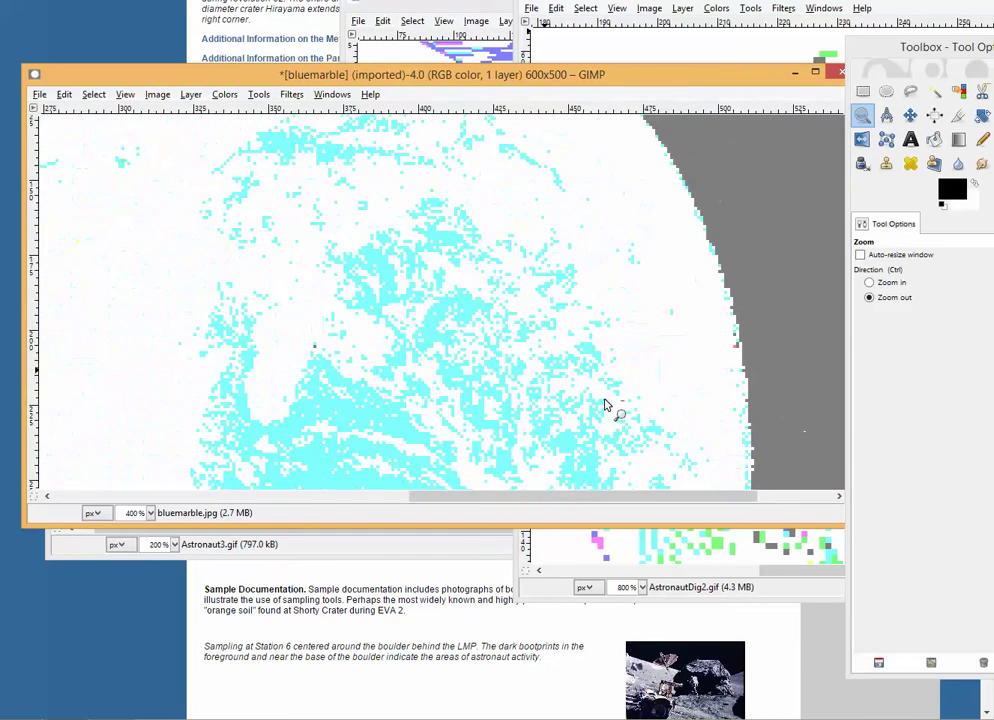
left_click(605, 405)
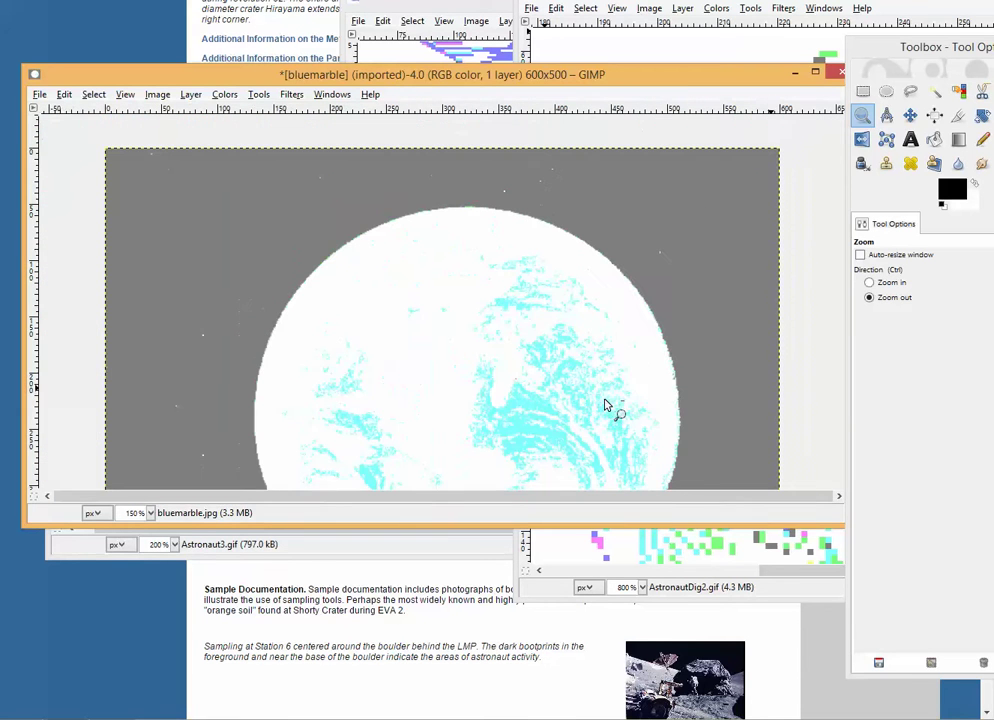
Undo and redo the bluemarble Brightness-Contrast boost to compare normal and washed-out colours.
left_click(64, 94)
left_click(66, 110)
left_click(64, 94)
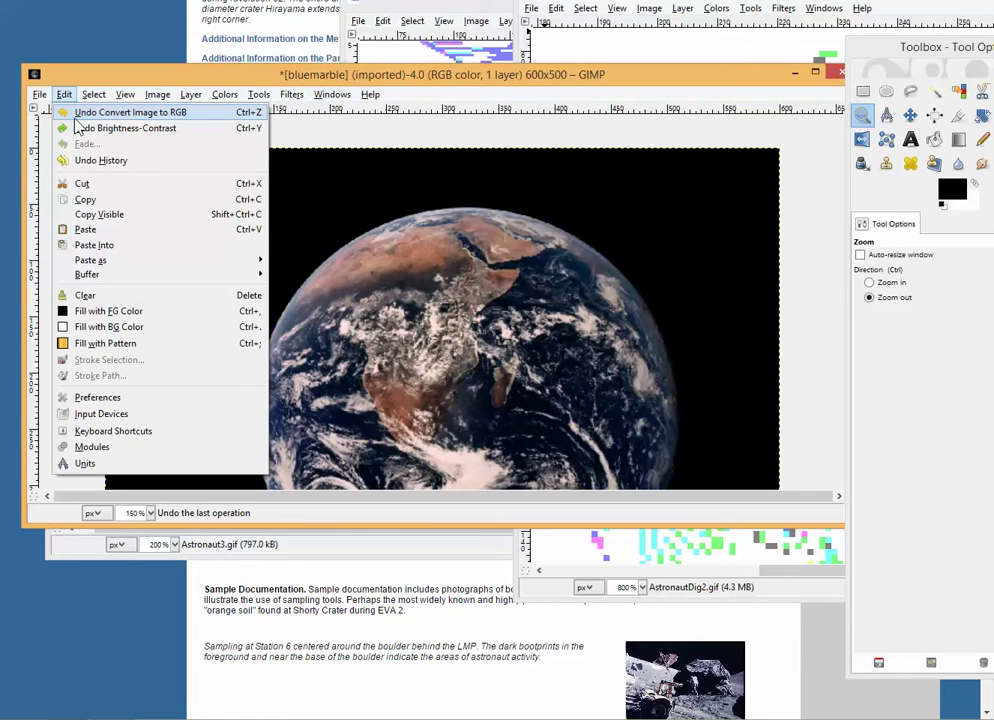
left_click(73, 127)
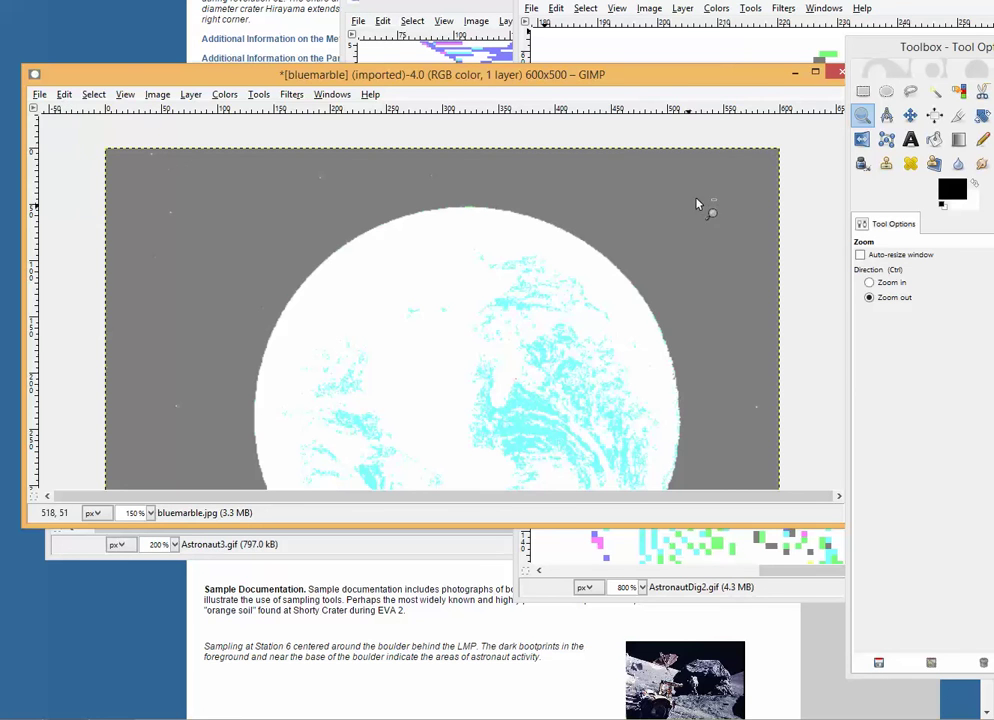
Nudge the Earth photo window left and zoom in and back out on the Earth's edge.
left_click_drag(632, 84, 606, 86)
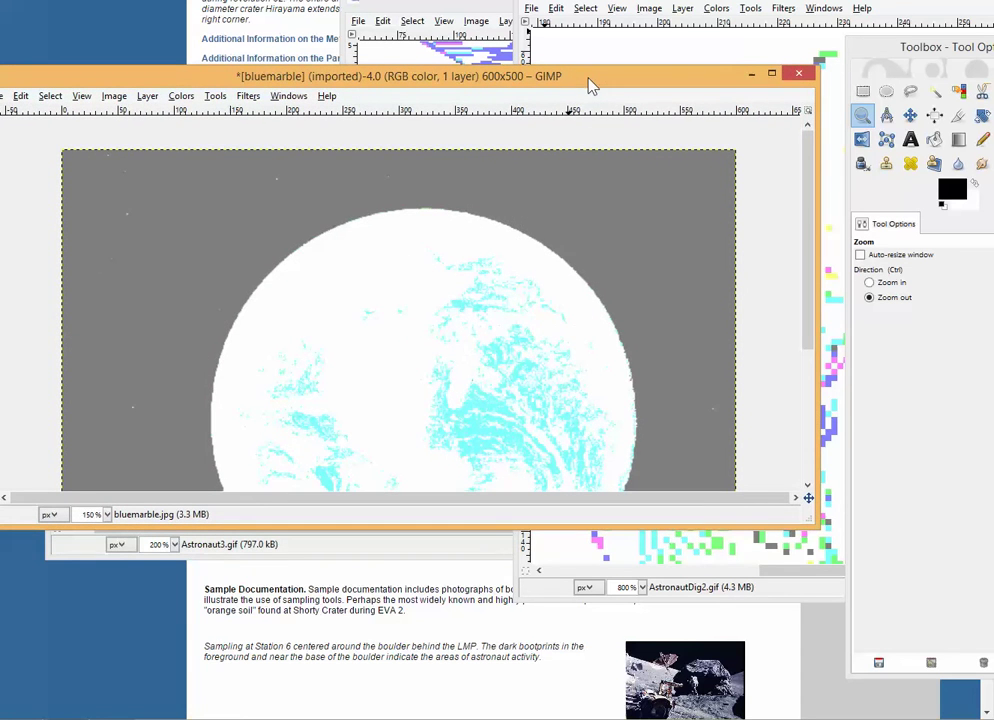
scroll(658, 310, "down", 5)
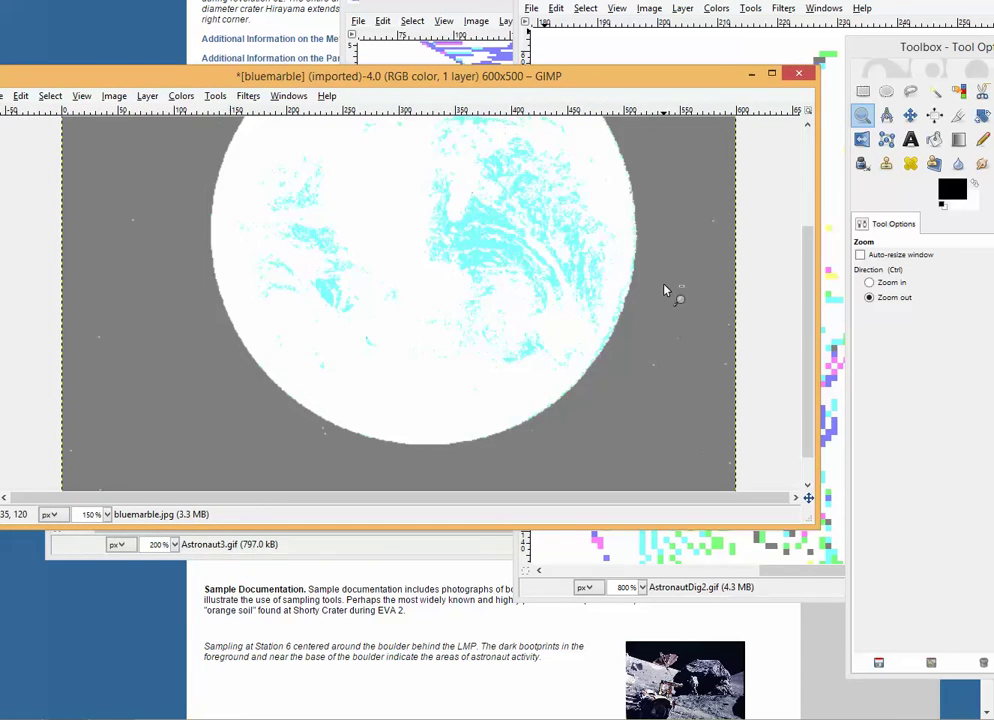
scroll(262, 195, "up", 4)
scroll(276, 360, "down", 4)
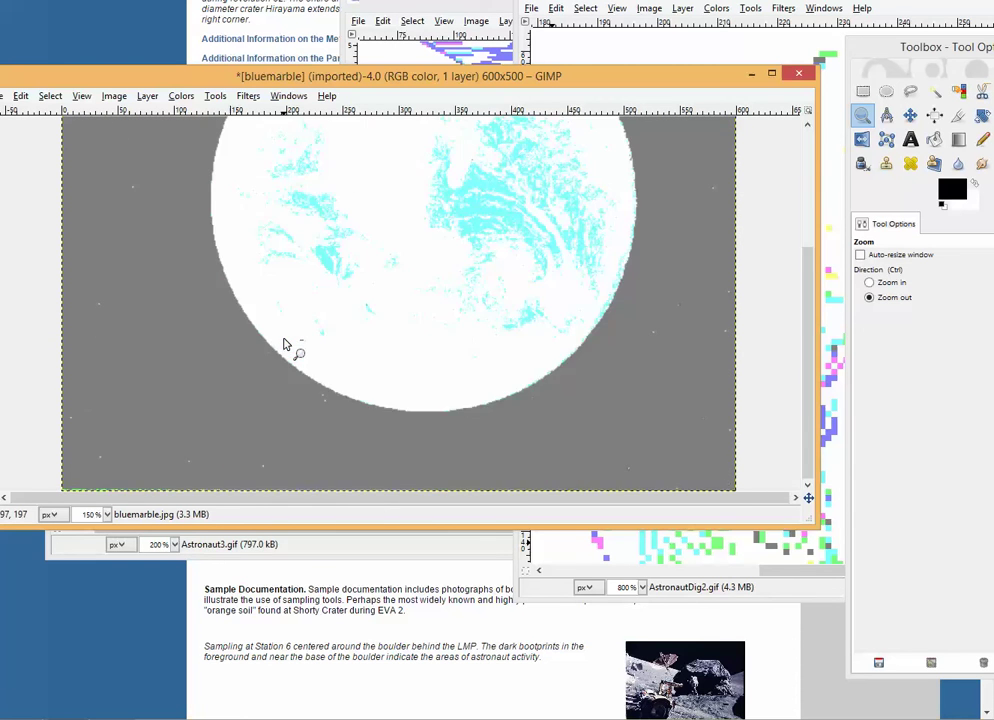
scroll(284, 344, "up", 2)
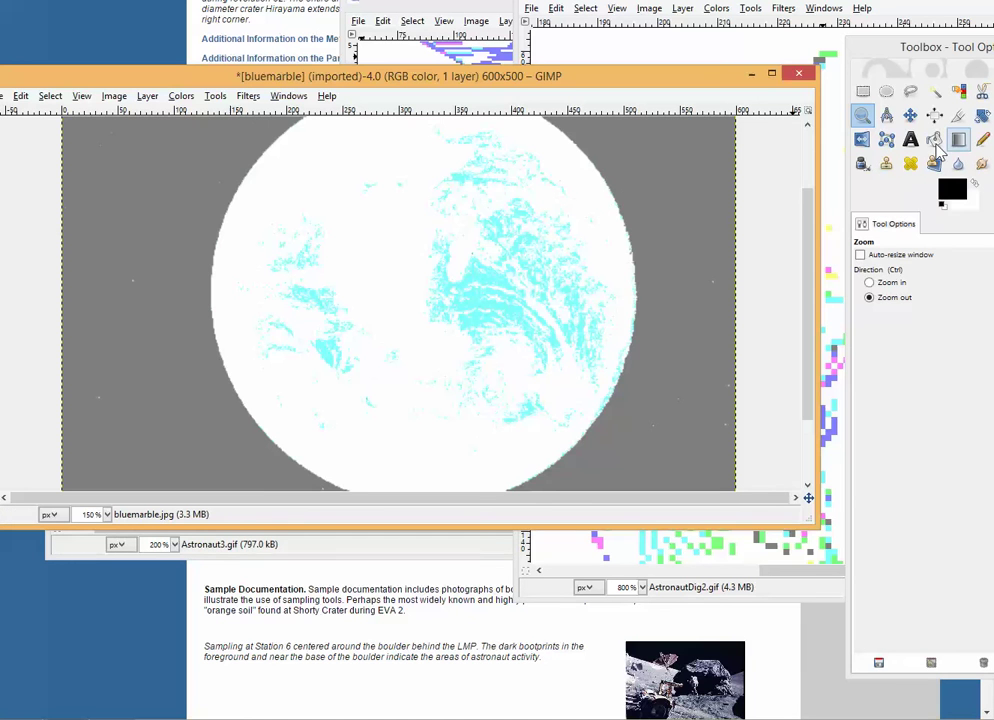
key("ctrl")
scroll(667, 240, "up", 7)
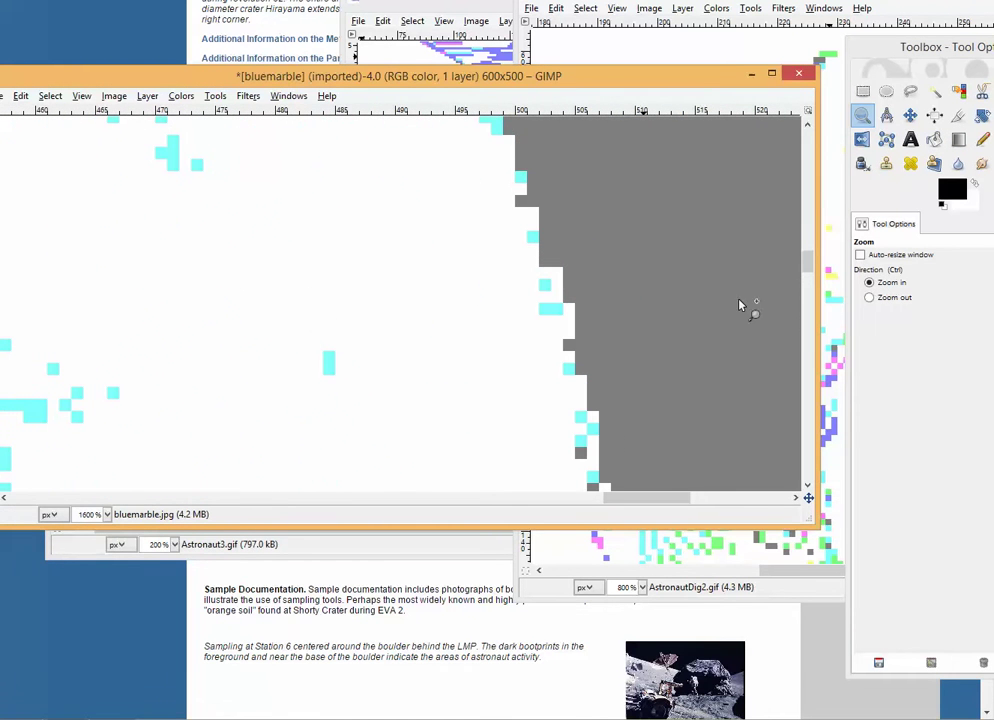
left_click(871, 298)
scroll(588, 331, "down", 10)
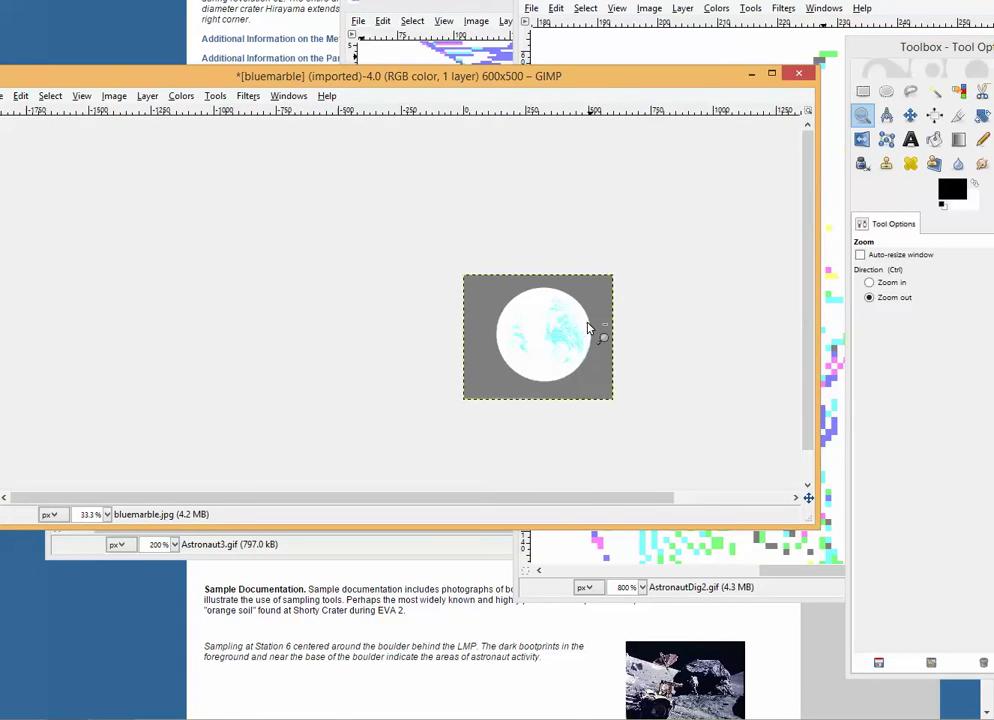
Zoom into the Earth photo step by step to 100% and then 150%.
left_click(869, 282)
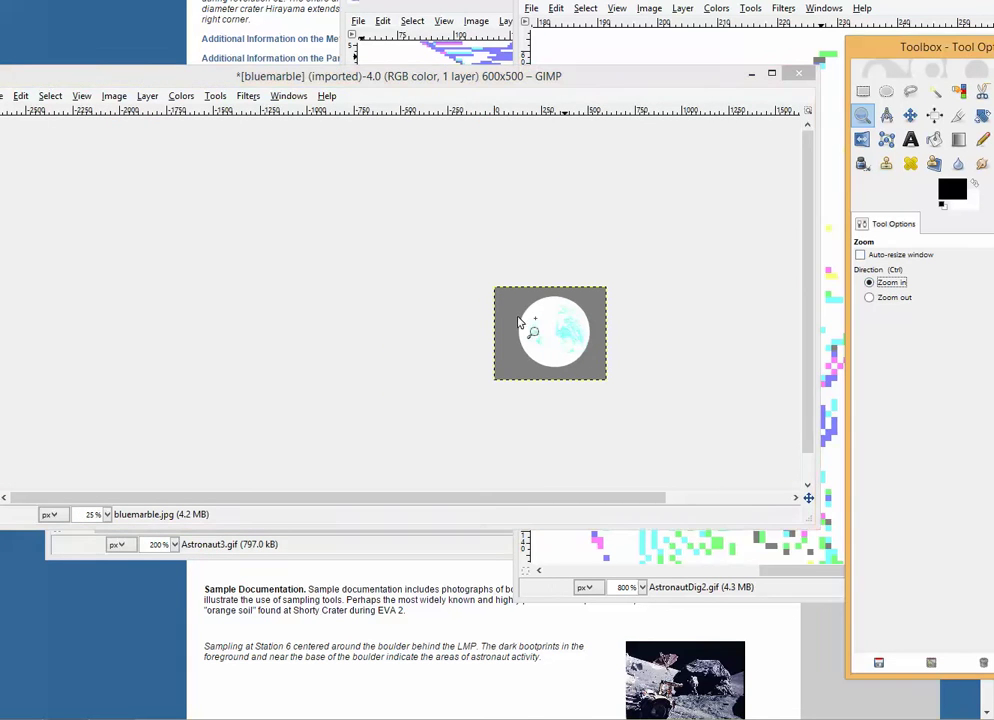
left_click(539, 325)
left_click(540, 325)
left_click(545, 322)
left_click(546, 320)
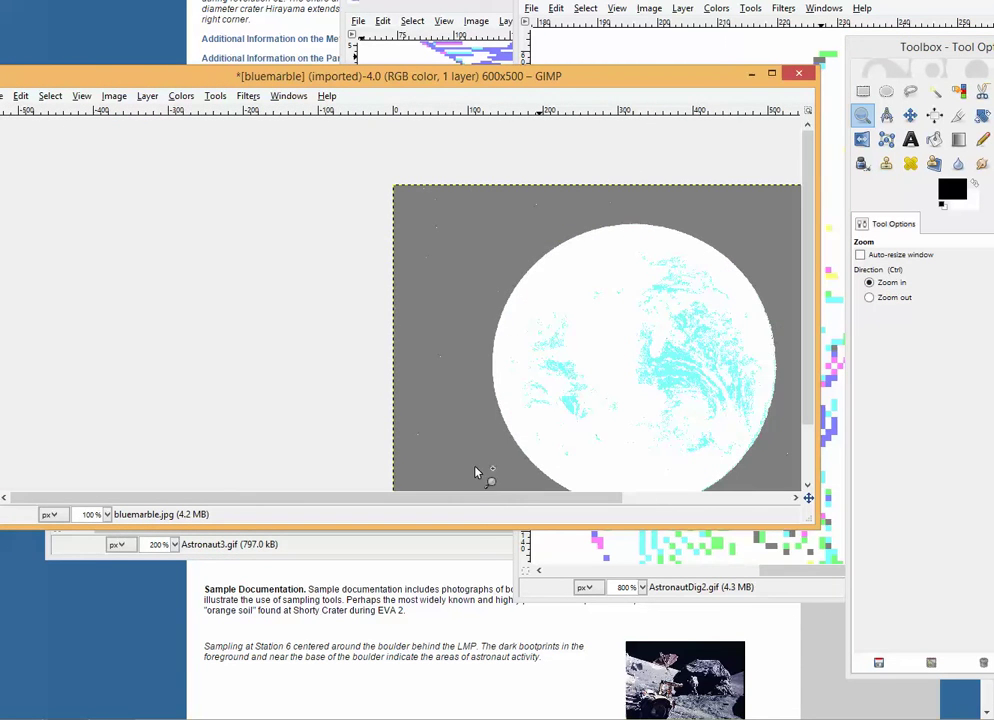
left_click_drag(477, 498, 632, 505)
left_click(482, 289)
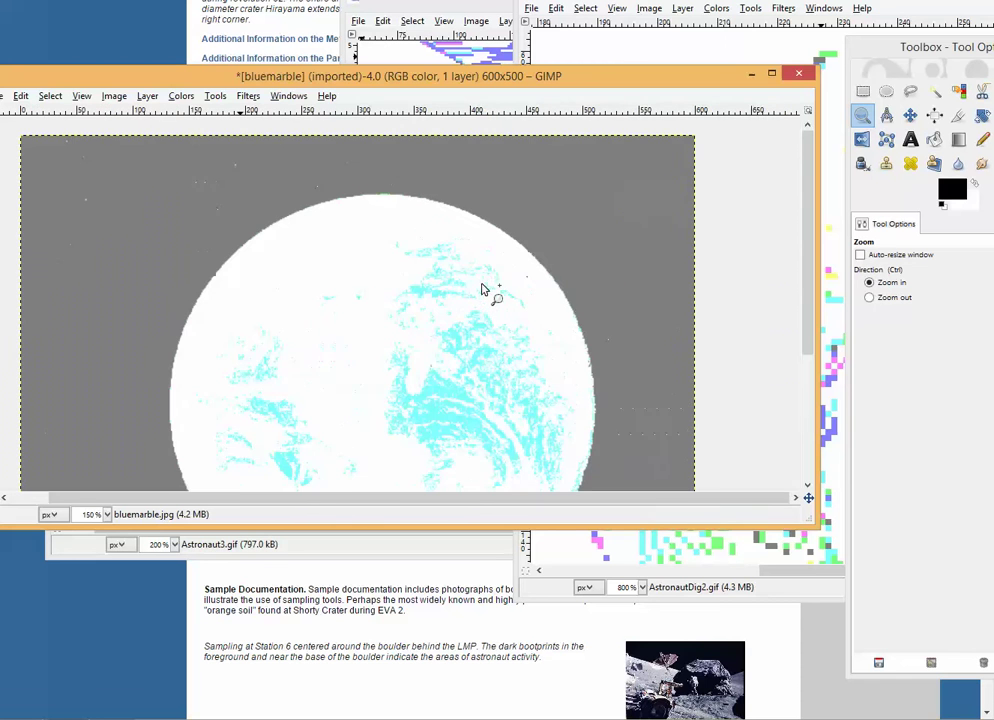
Zoom the Earth back to 100% and bring the AstronautDig2 and Rover2 windows forward.
left_click(869, 297)
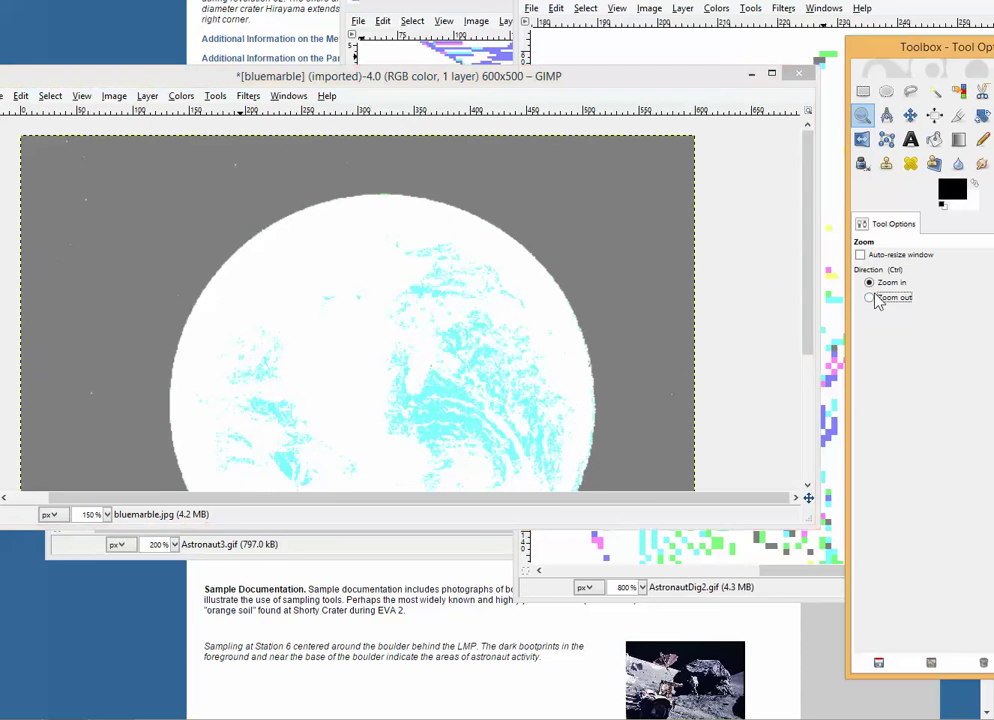
left_click(622, 299)
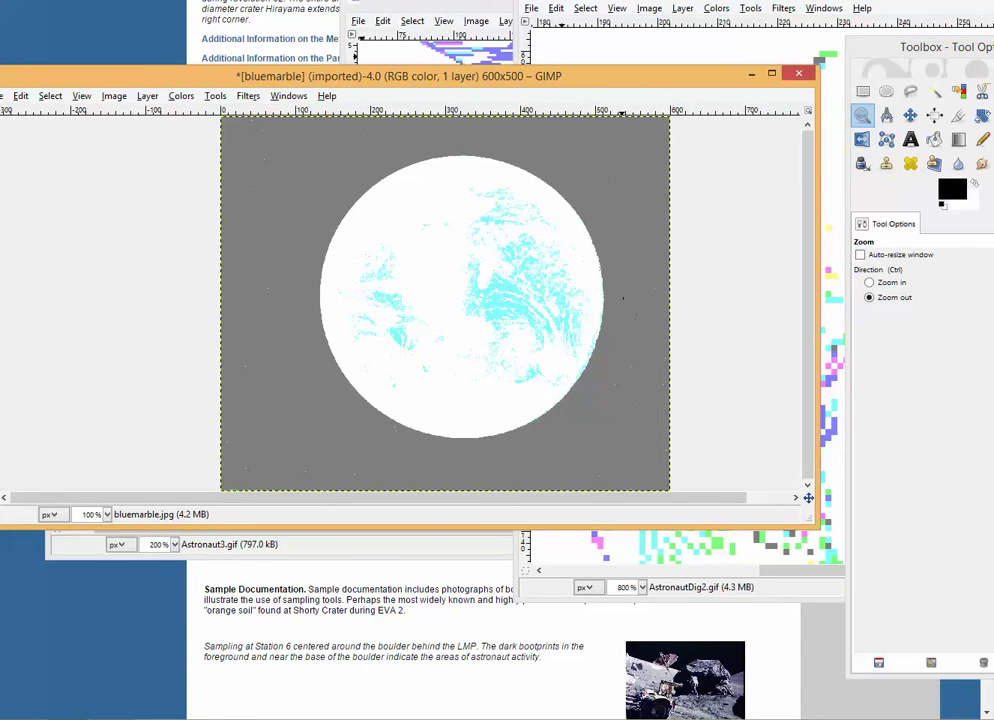
left_click_drag(826, 0, 873, 90)
left_click_drag(667, 11, 338, 266)
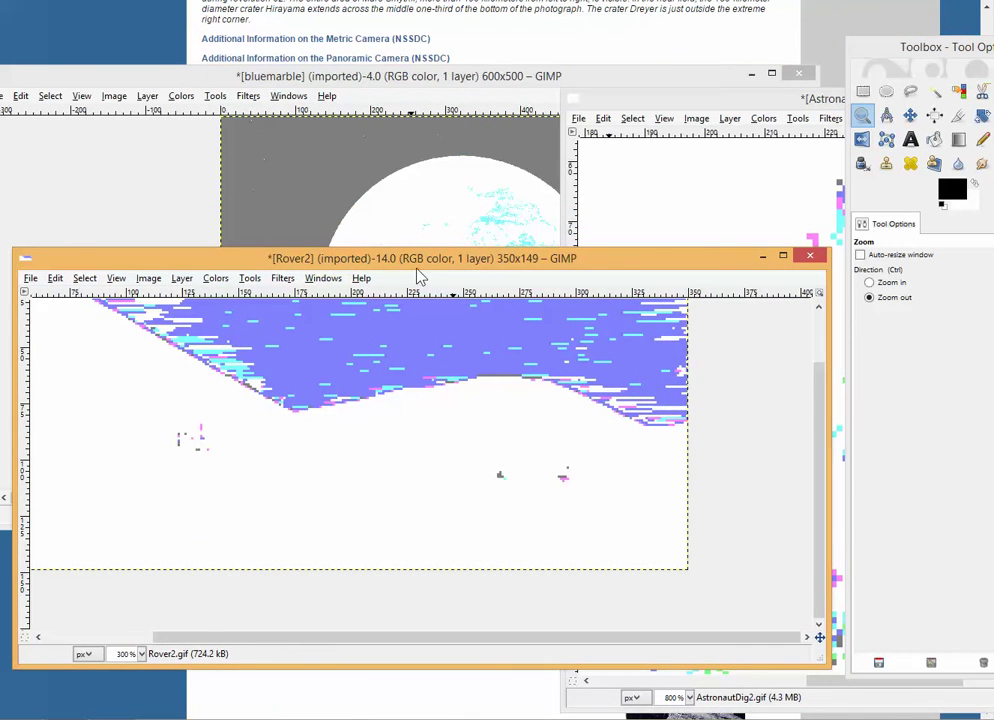
Move Rover2 aside, minimize Chrome, and raise the SpaceWalk1 and bluemarble image windows.
left_click_drag(430, 252, 767, 41)
left_click(47, 562)
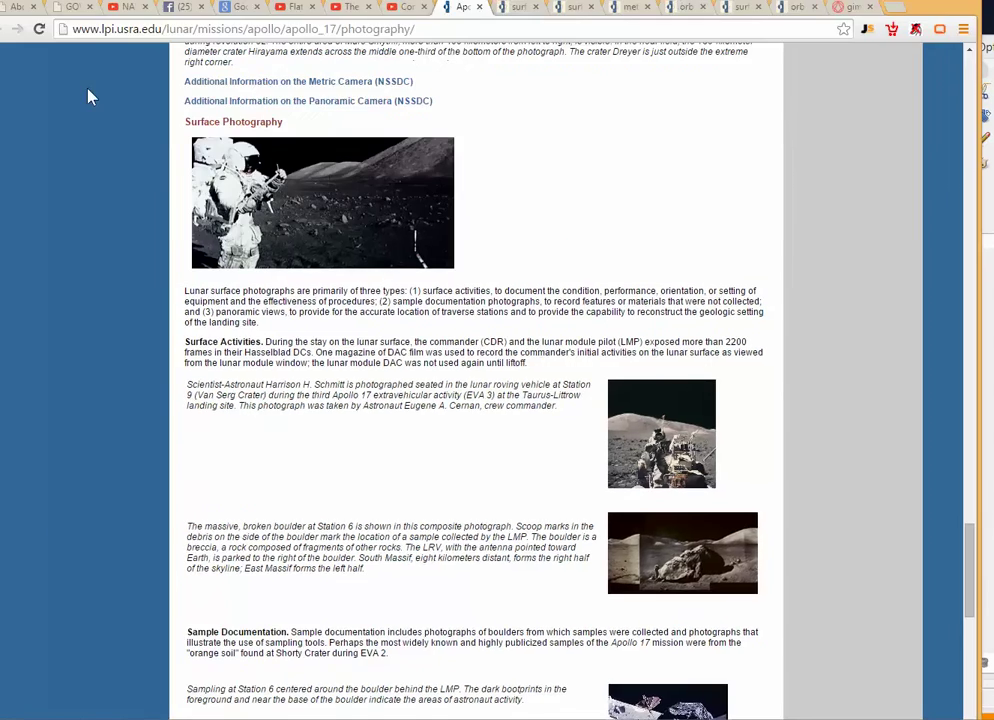
key("super+Down")
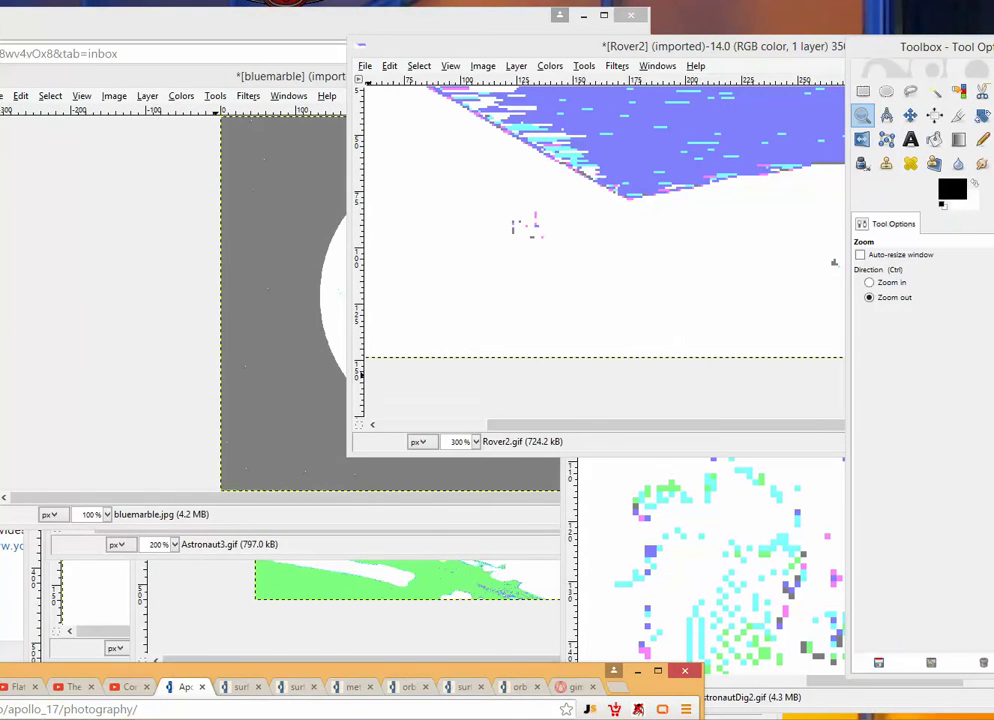
left_click(185, 588)
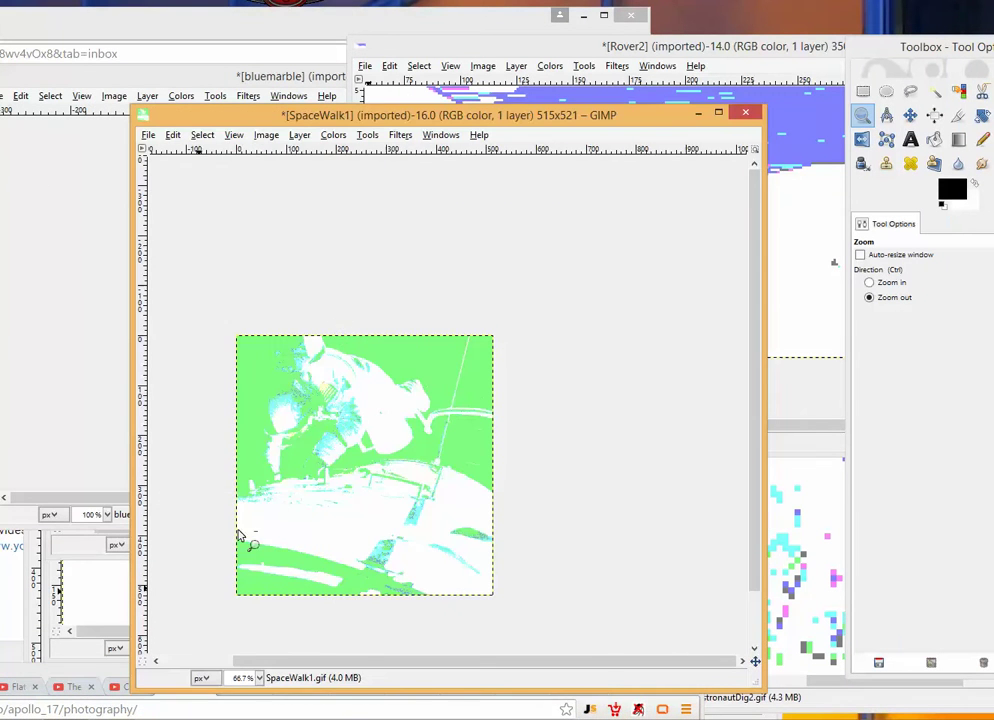
left_click(160, 85)
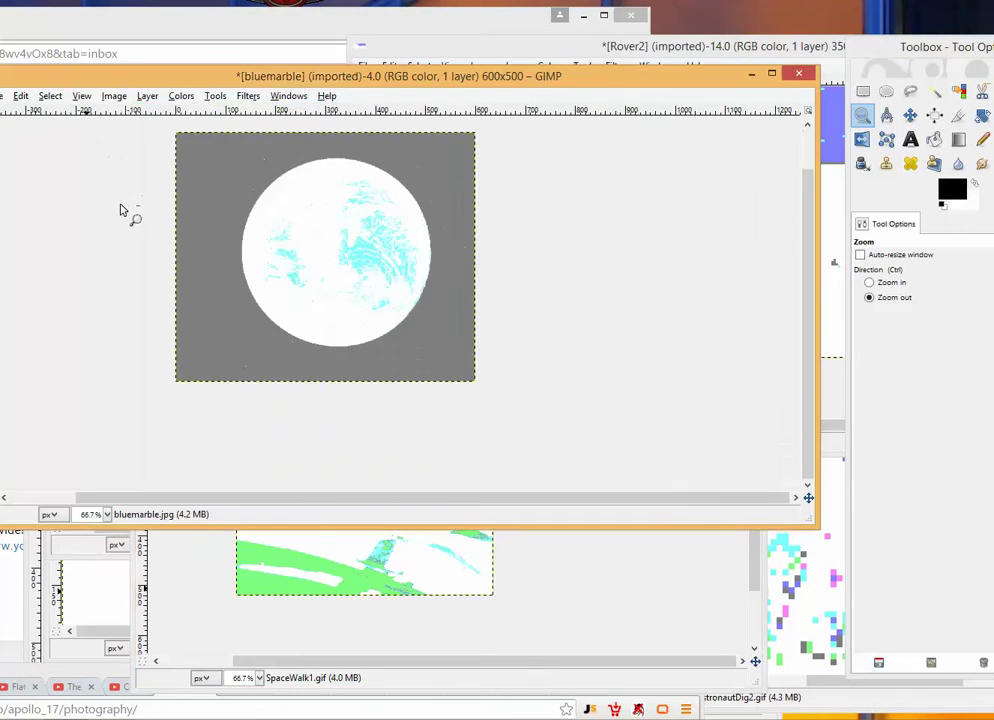
Bring AstronautDig1 to the front, move its window up and left, and zoom it out to 150%.
left_click(45, 597)
mouse_move(220, 113)
left_mouse_down()
mouse_move(248, 382)
mouse_move(219, 499)
mouse_move(208, 129)
left_mouse_up()
left_click_drag(268, 48, 190, 75)
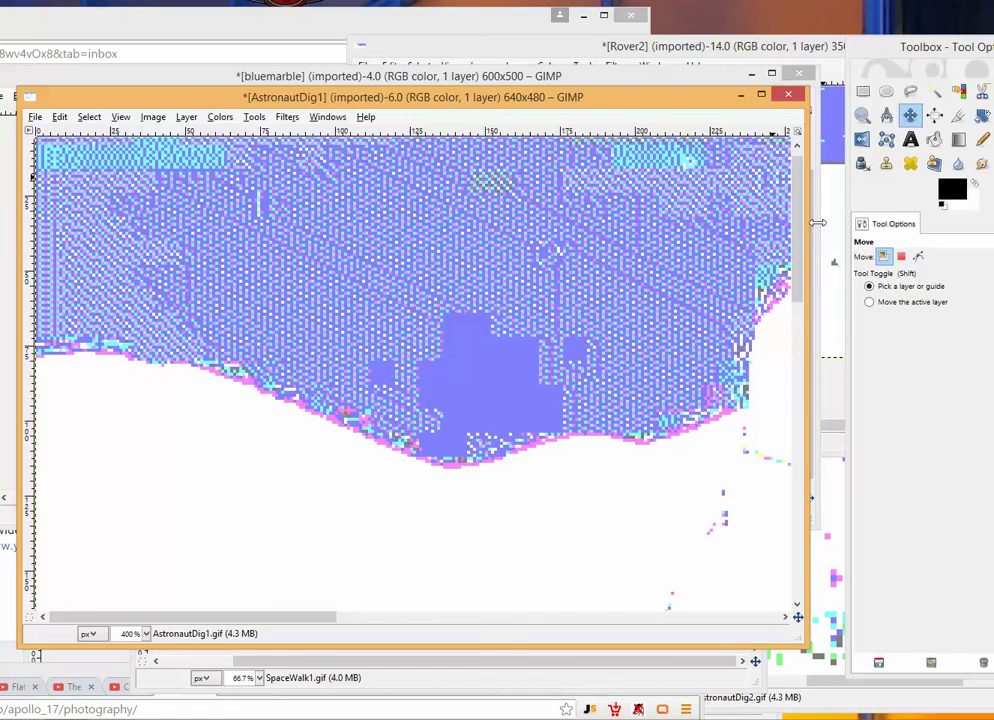
left_click(863, 116)
left_click(869, 297)
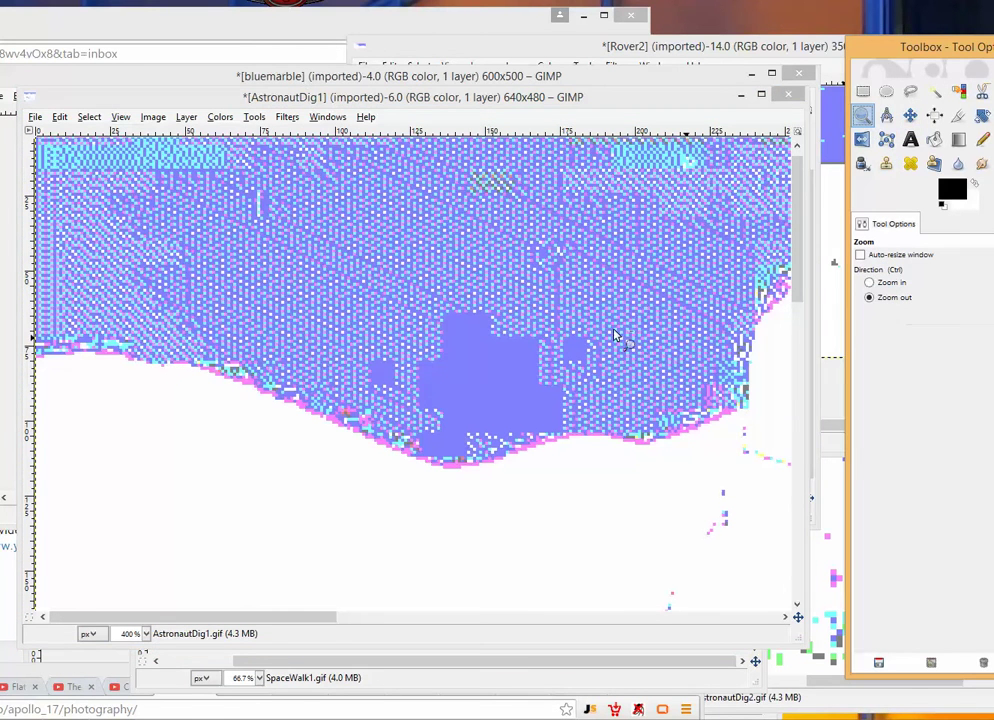
left_click(517, 361)
left_click(517, 355)
left_click(510, 385)
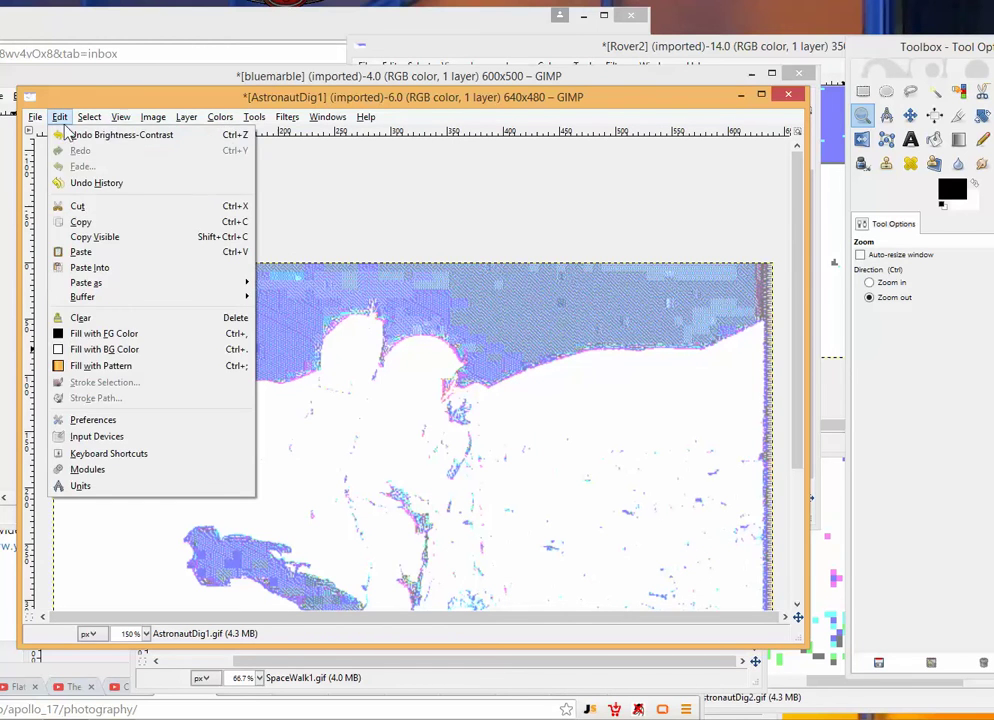
Undo AstronautDig1's Brightness-Contrast to view the original, then redo it and bring bluemarble forward.
left_click(90, 135)
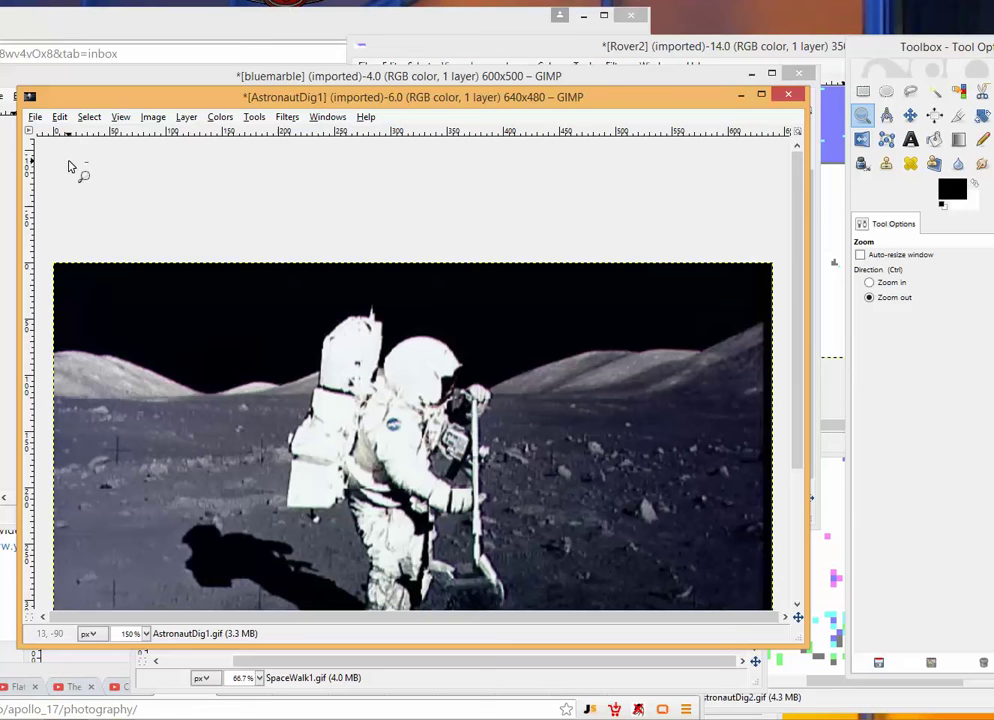
left_click(60, 117)
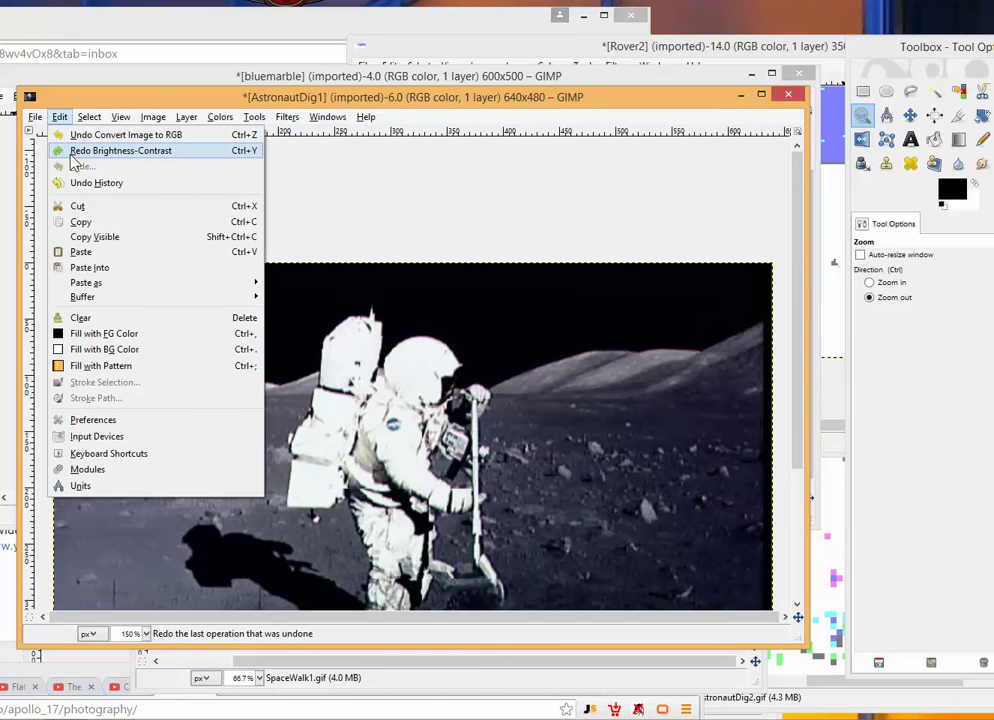
left_click(455, 237)
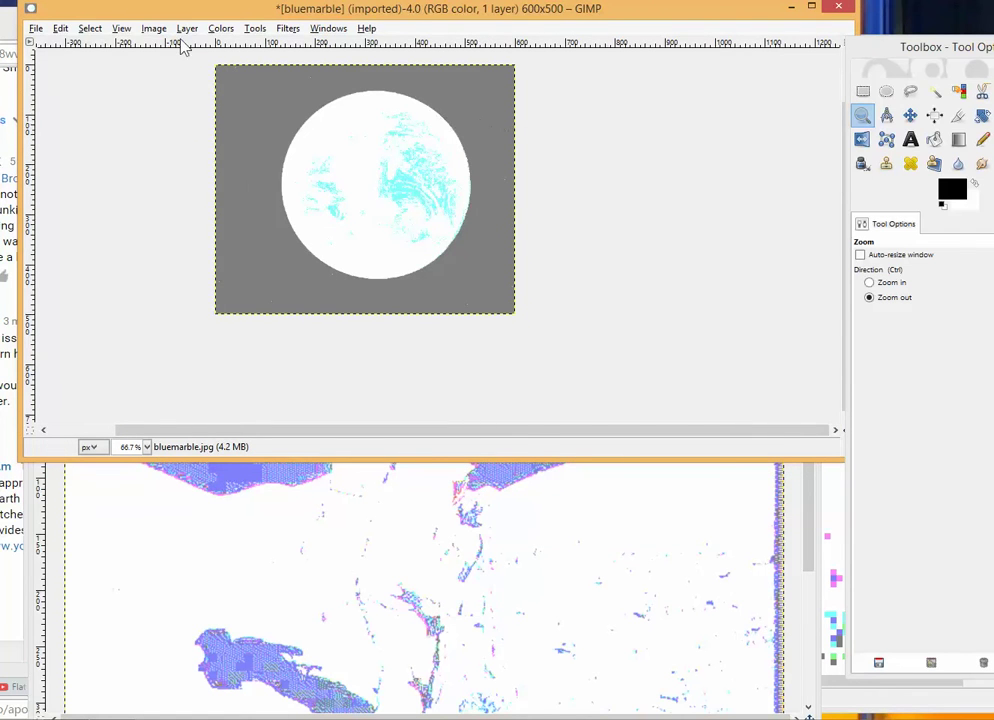
Undo the bluemarble globe's Brightness-Contrast to see its original colours, then redo the boost.
left_click(62, 28)
left_click(75, 44)
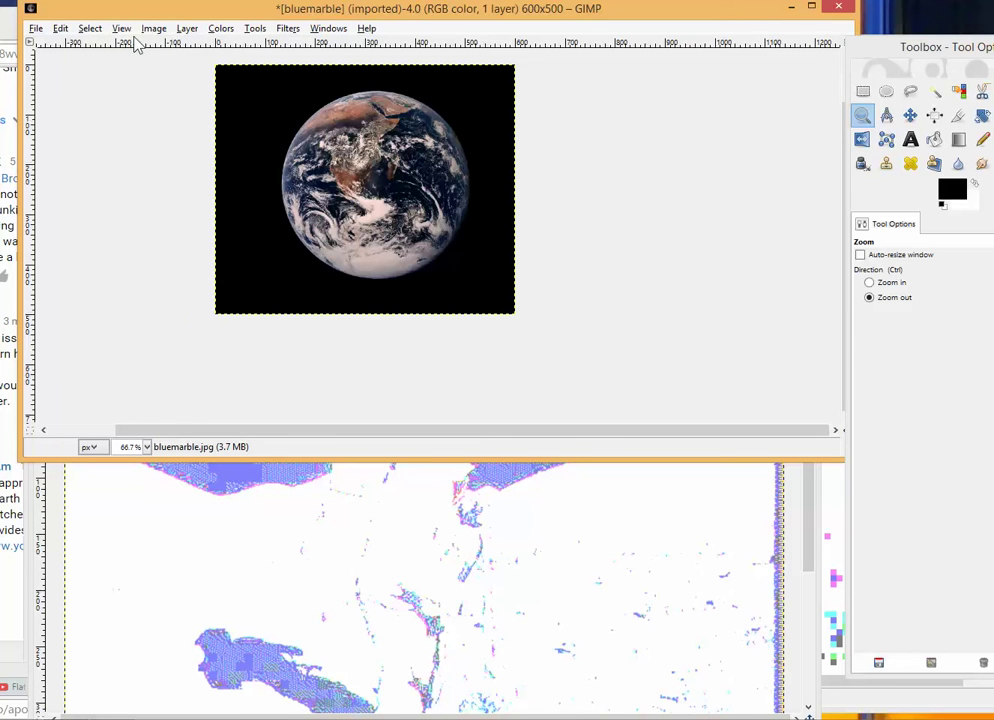
left_click(89, 28)
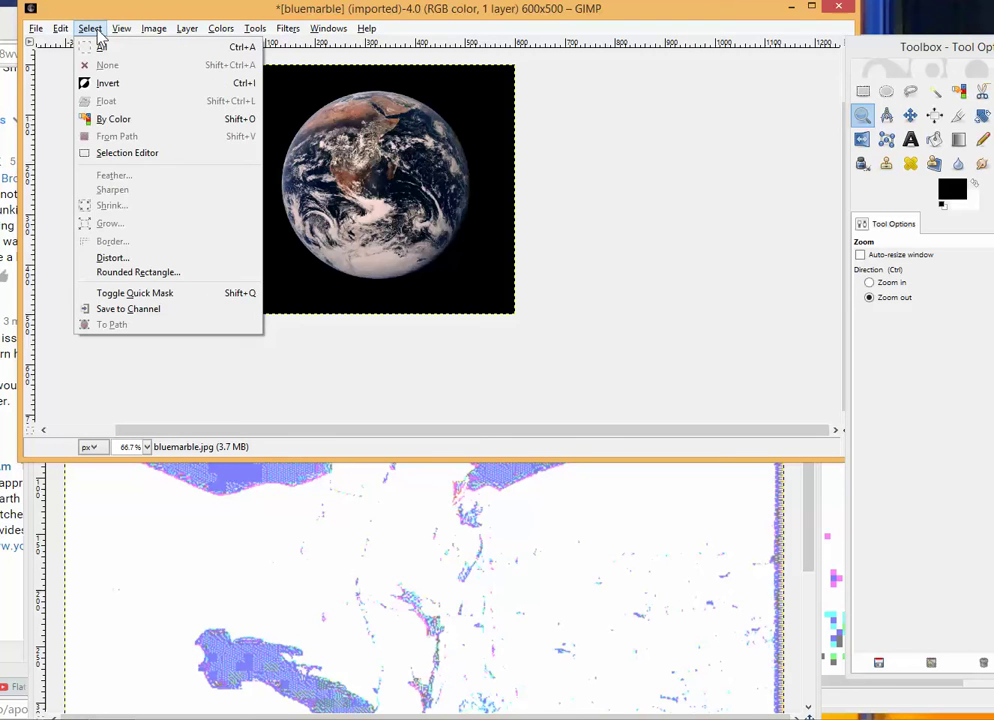
left_click(60, 28)
left_click(60, 28)
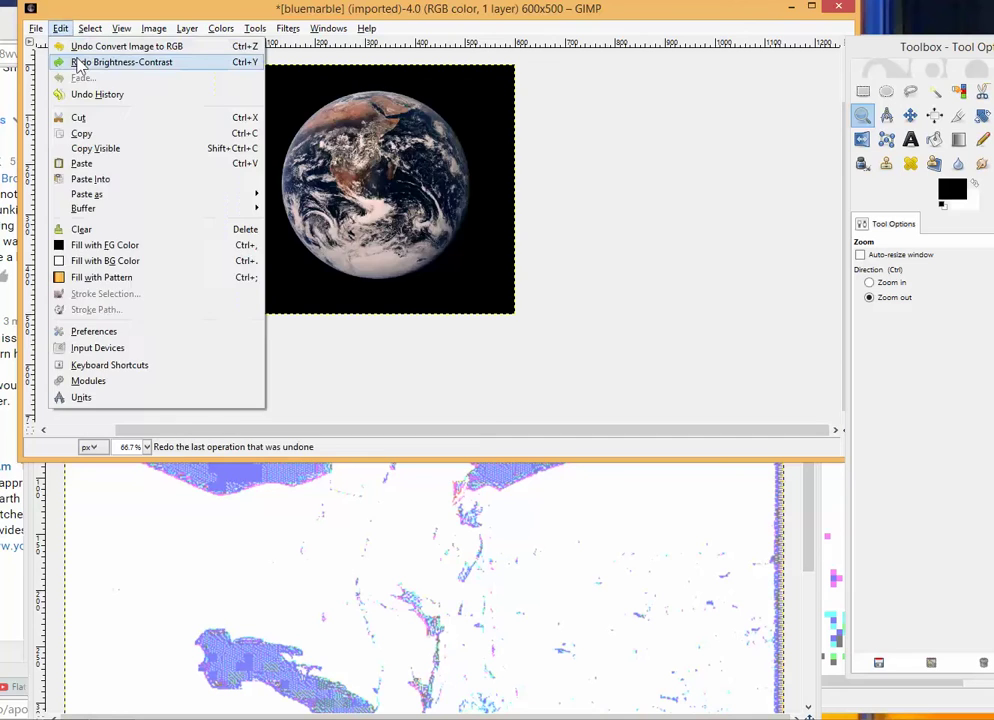
left_click(78, 61)
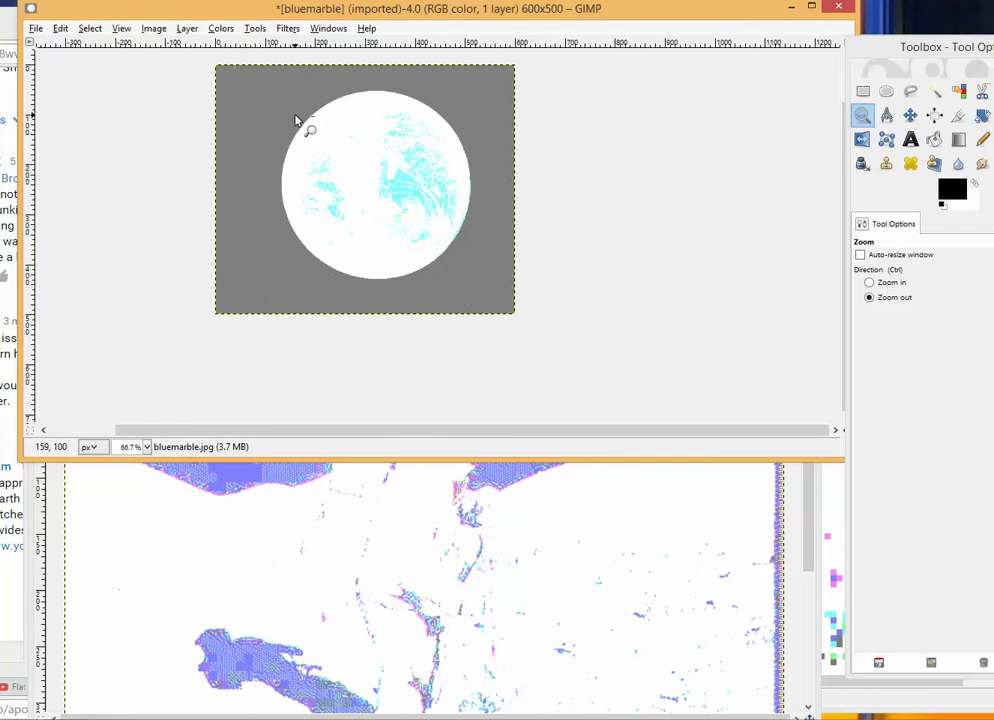
Bring AstronautDig1 forward, move its window up and right, and zoom it out.
left_click(75, 535)
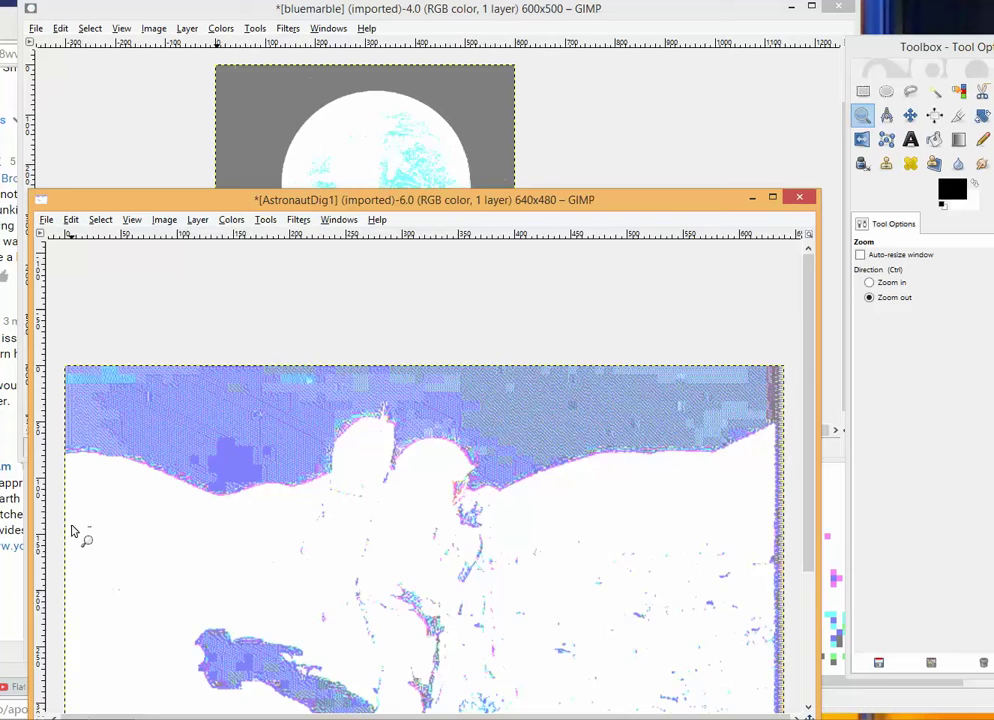
left_click_drag(278, 205, 357, 106)
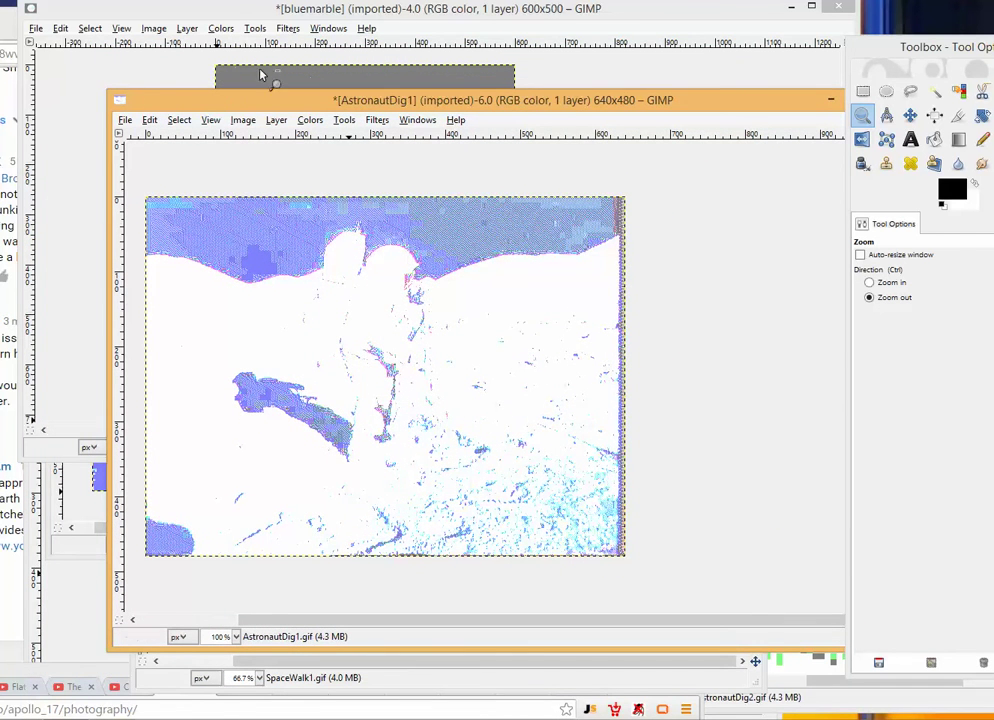
left_click(138, 89)
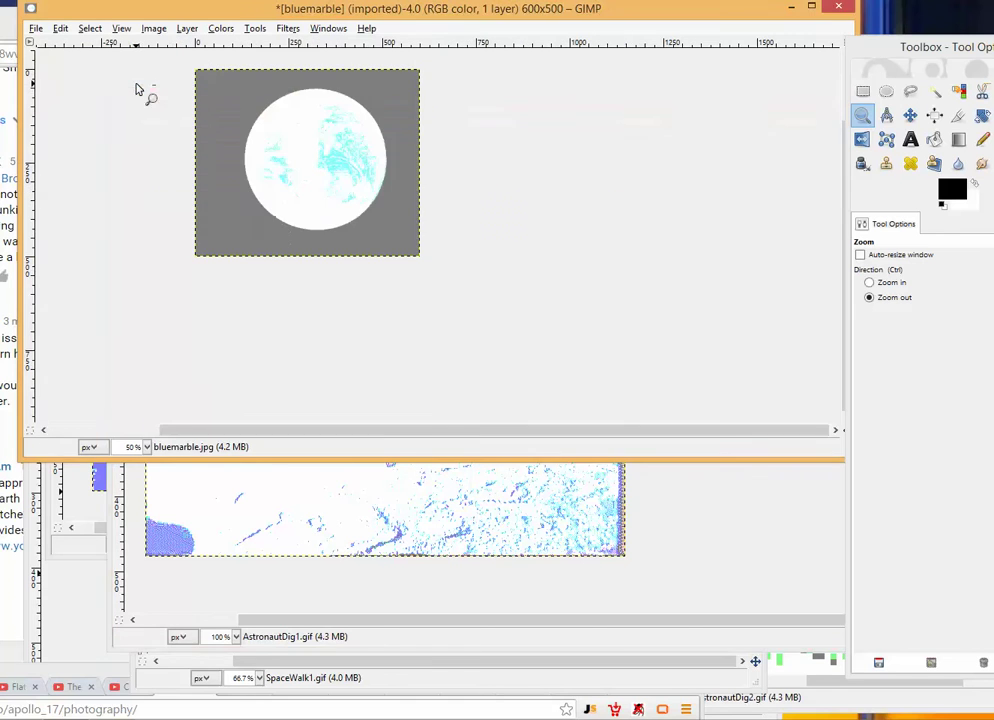
left_click(186, 611)
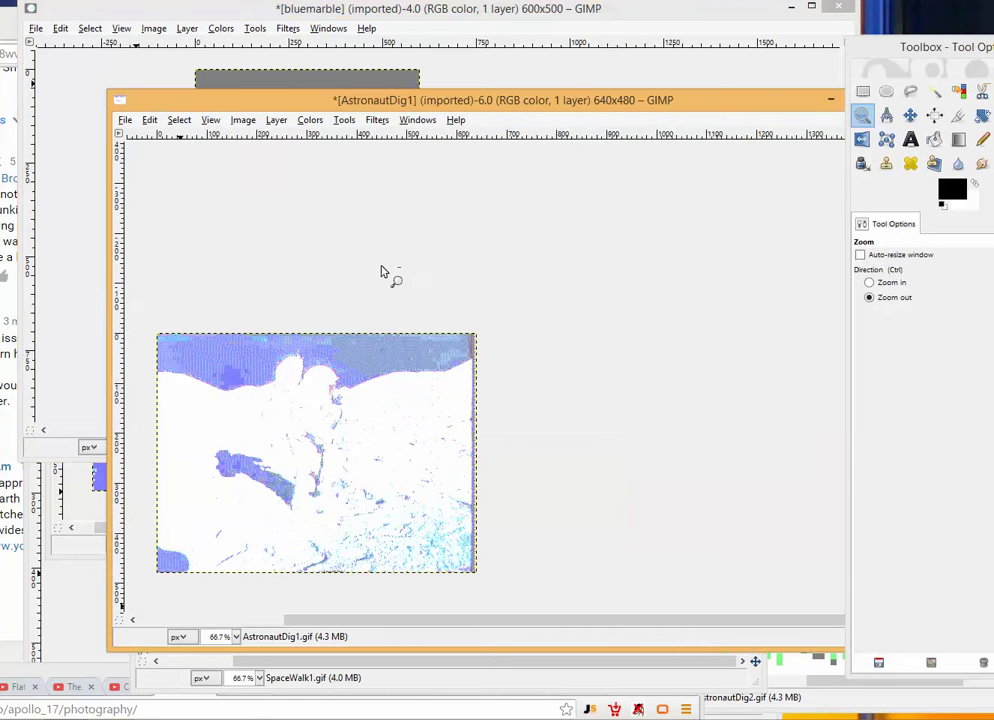
left_click(871, 287)
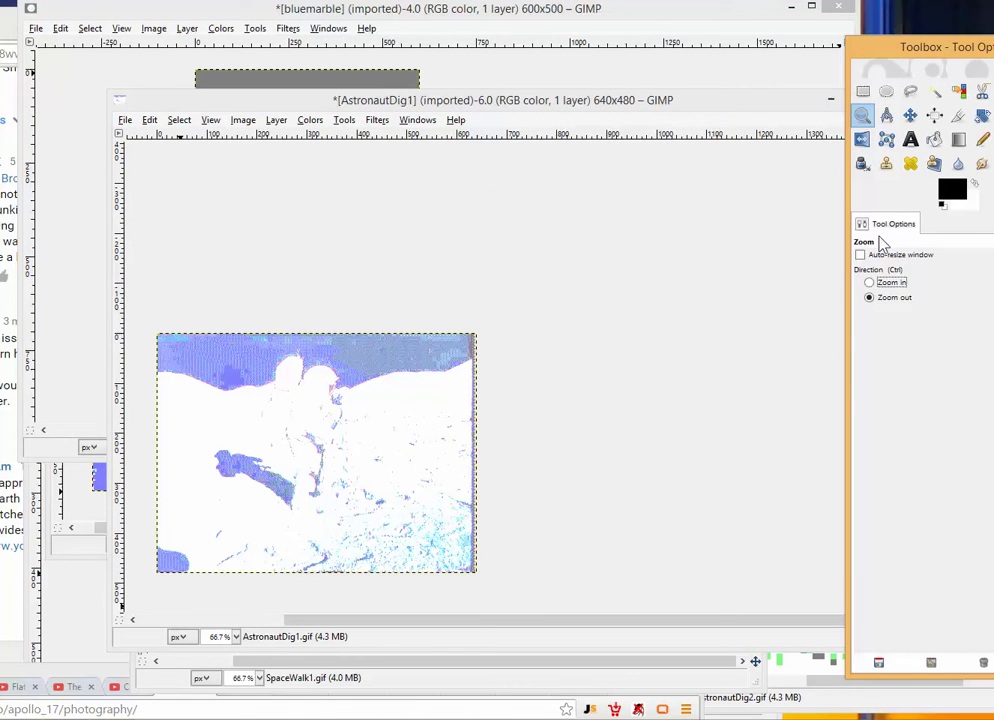
left_click(755, 220)
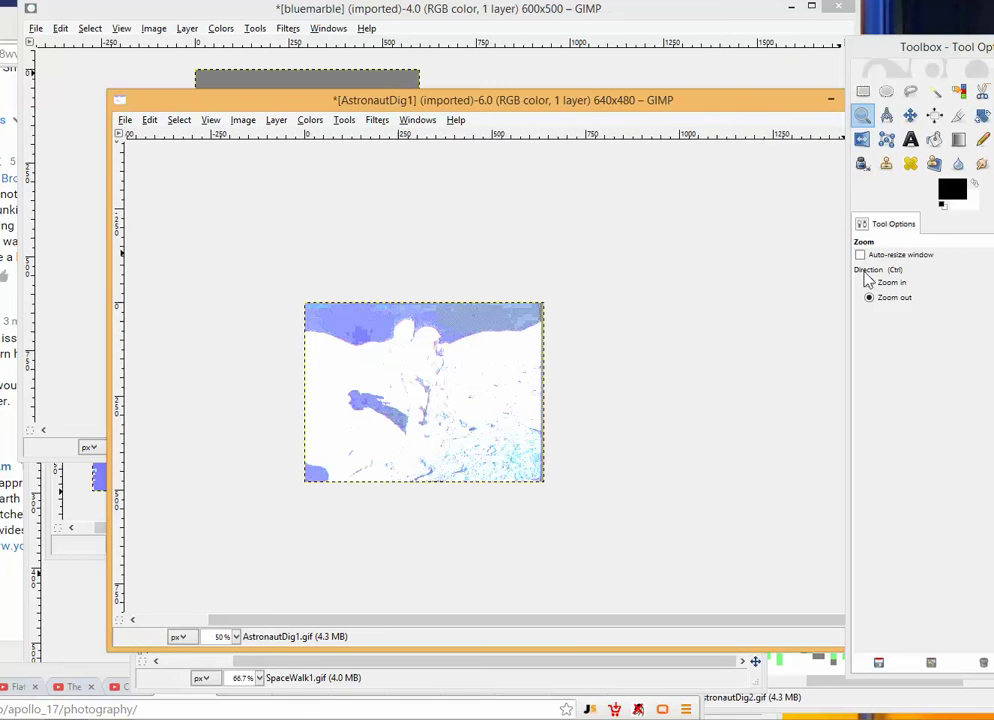
Magnify AstronautDig1, then zoom back out to 400% and scroll along the lunar horizon.
left_click(869, 282)
left_click(410, 317)
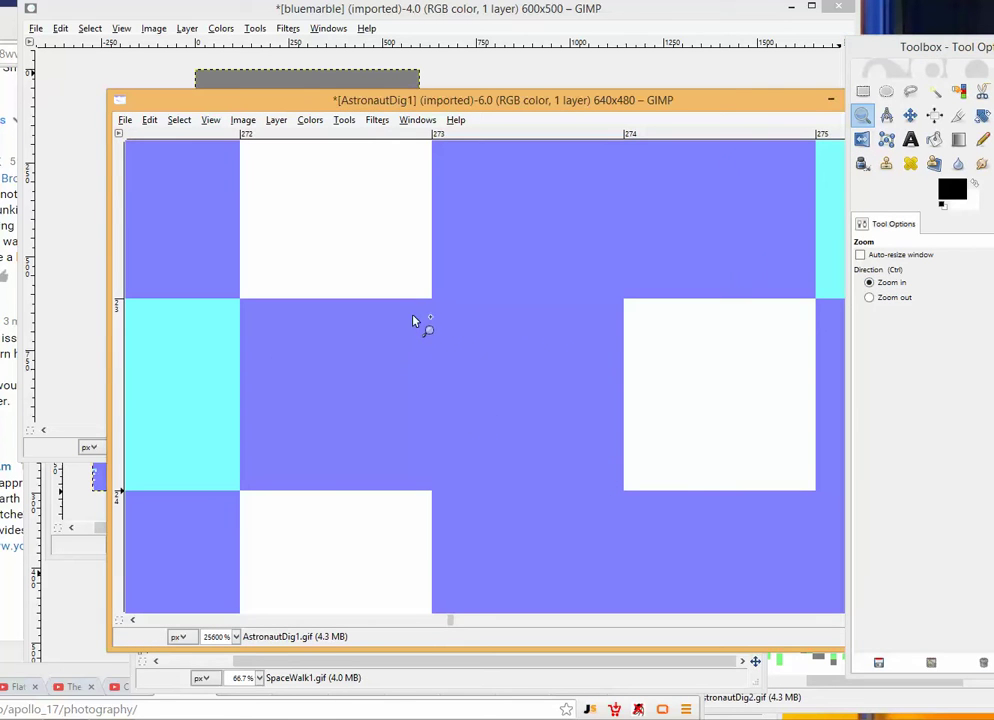
left_click(869, 297)
left_click(553, 281)
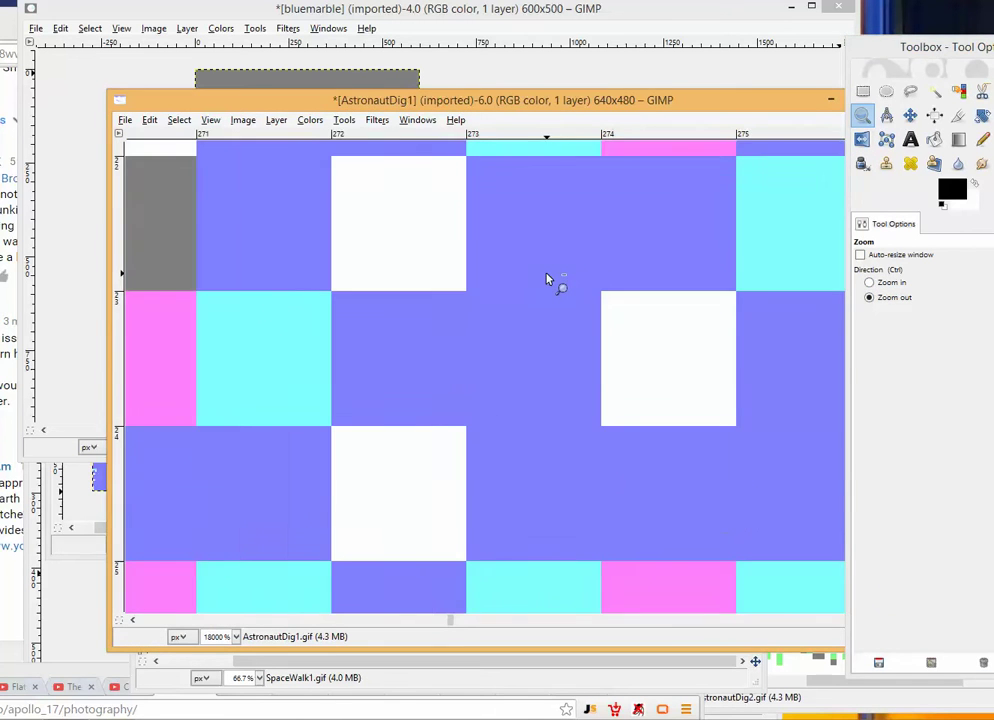
left_click(553, 281)
left_click(548, 280)
left_click(548, 280)
left_click(548, 280)
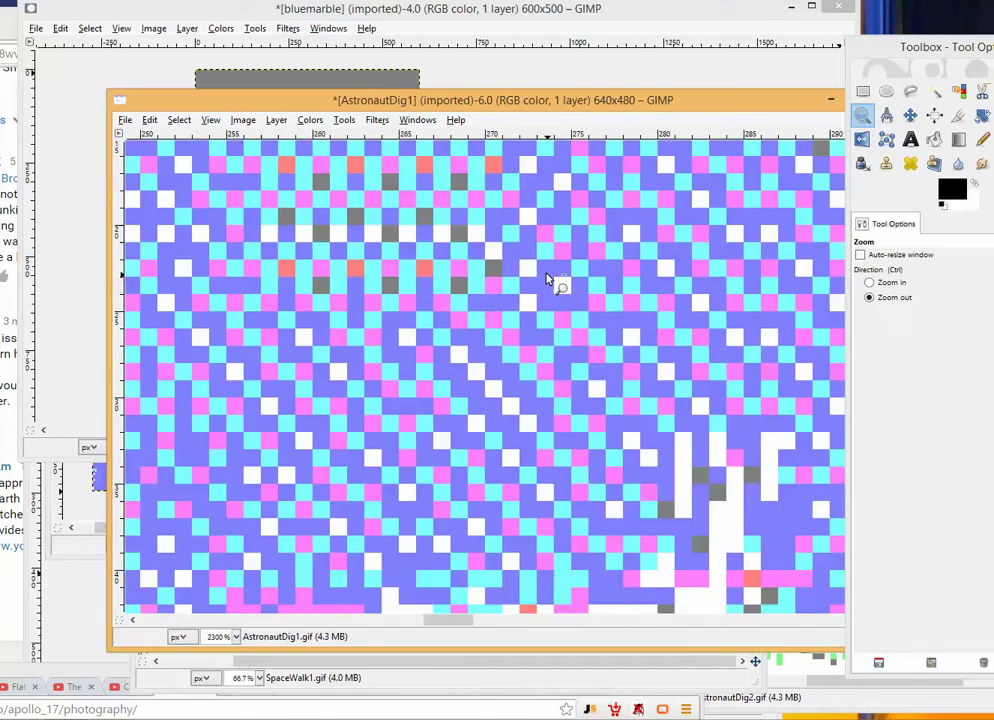
left_click(548, 280)
left_click(548, 280)
left_click(548, 280)
left_click(548, 280)
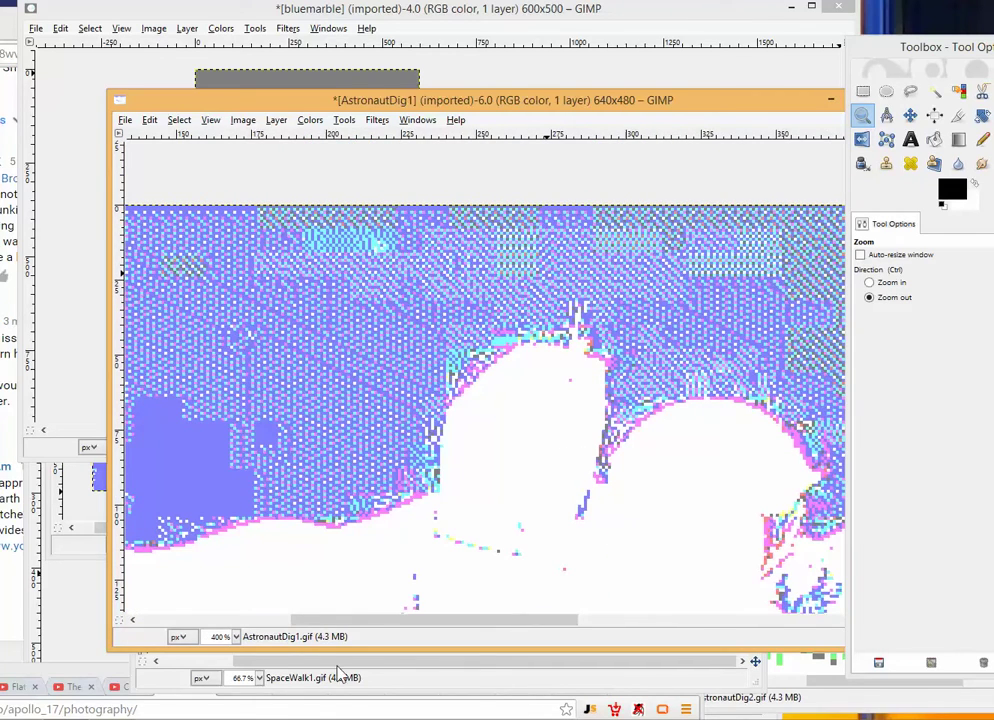
left_click_drag(366, 620, 125, 620)
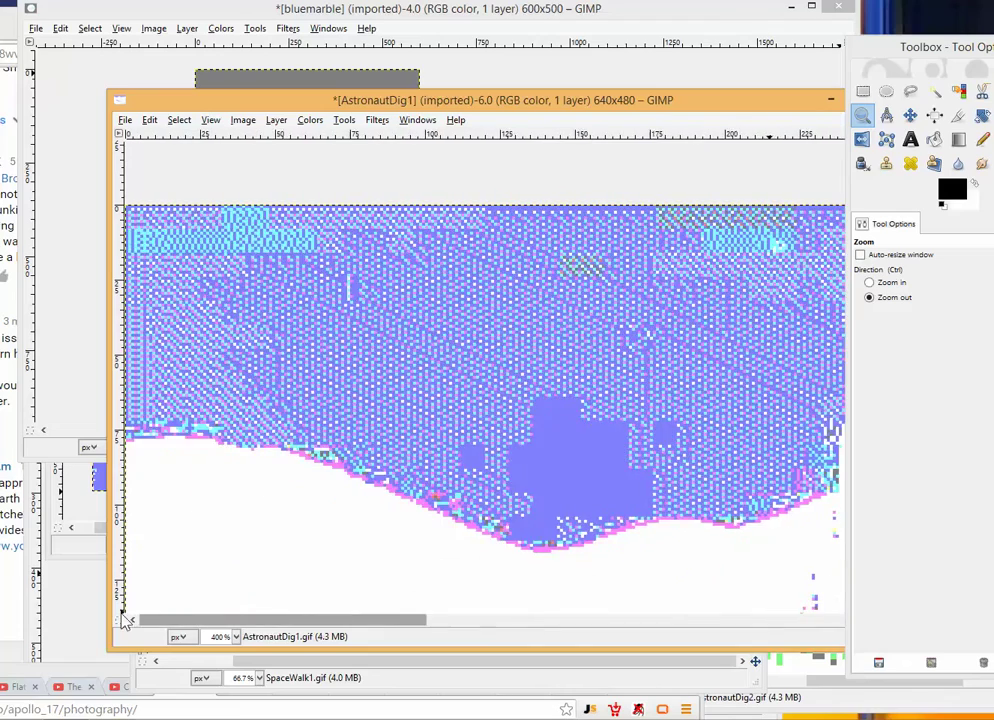
left_click_drag(280, 620, 72, 520)
Undo AstronautDig1's Brightness-Contrast, scroll across the dark-sky original, then redo the boost.
left_click(149, 120)
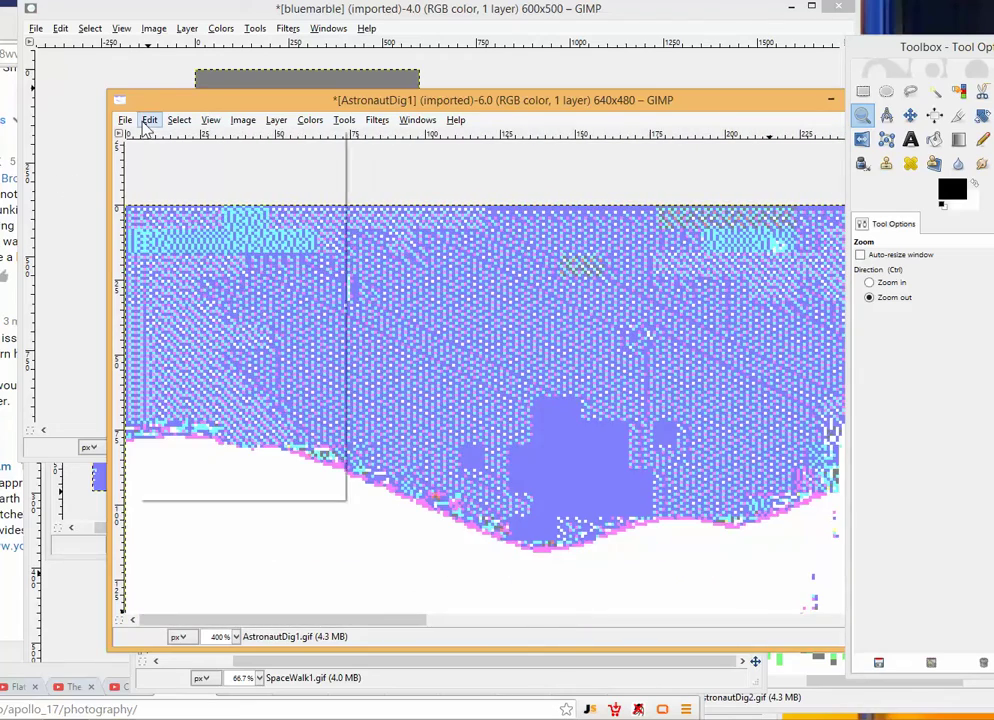
left_click(157, 140)
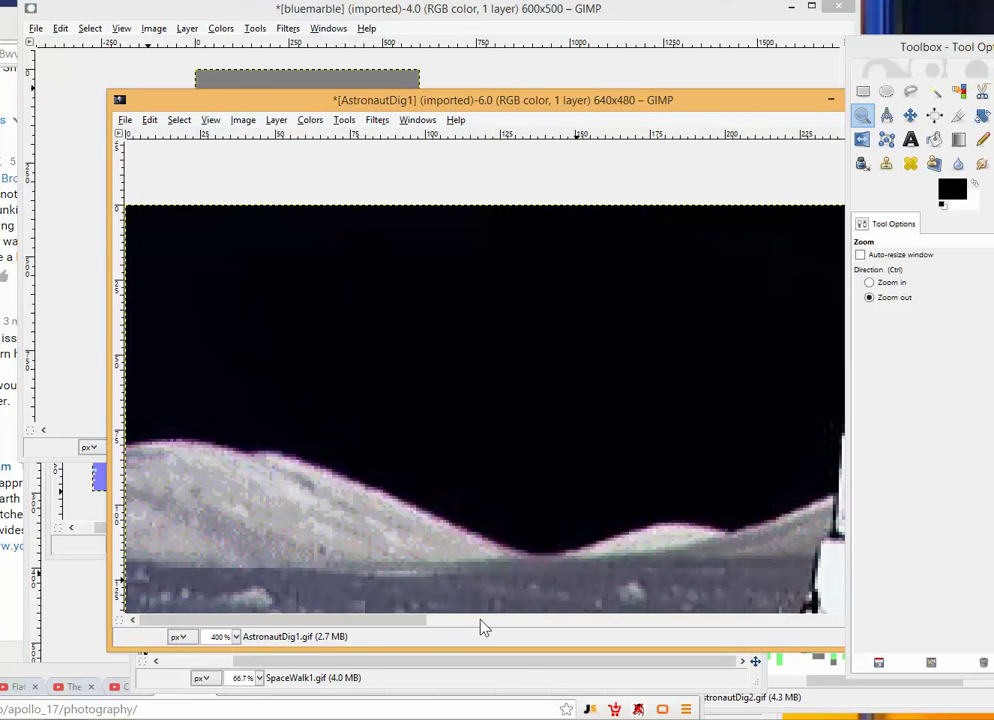
left_click_drag(395, 624, 460, 635)
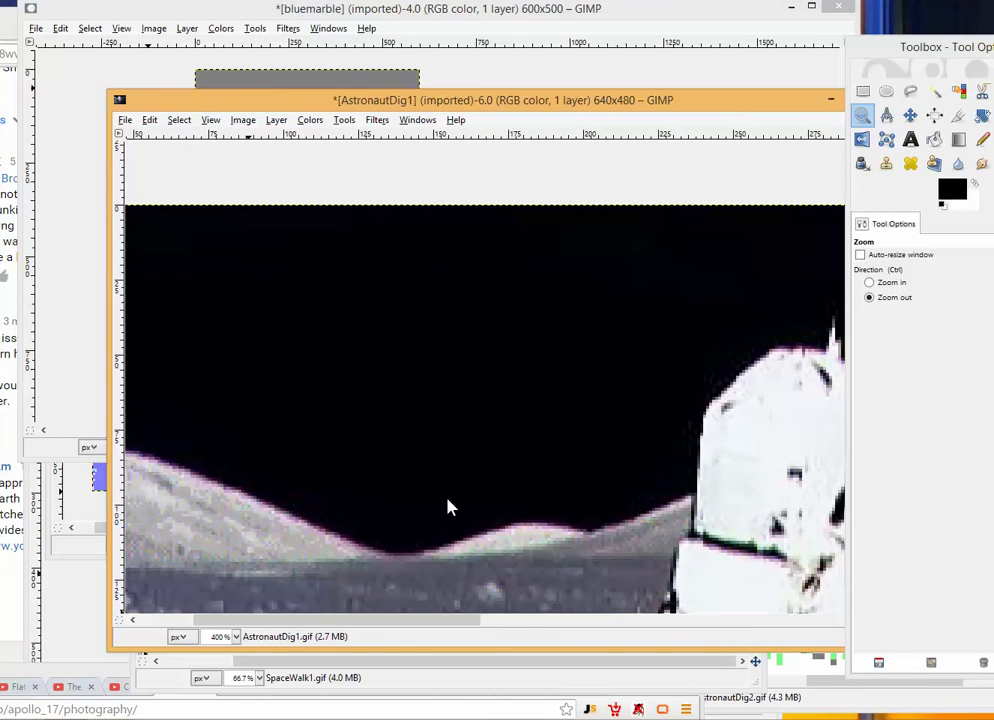
left_click_drag(467, 628, 202, 541)
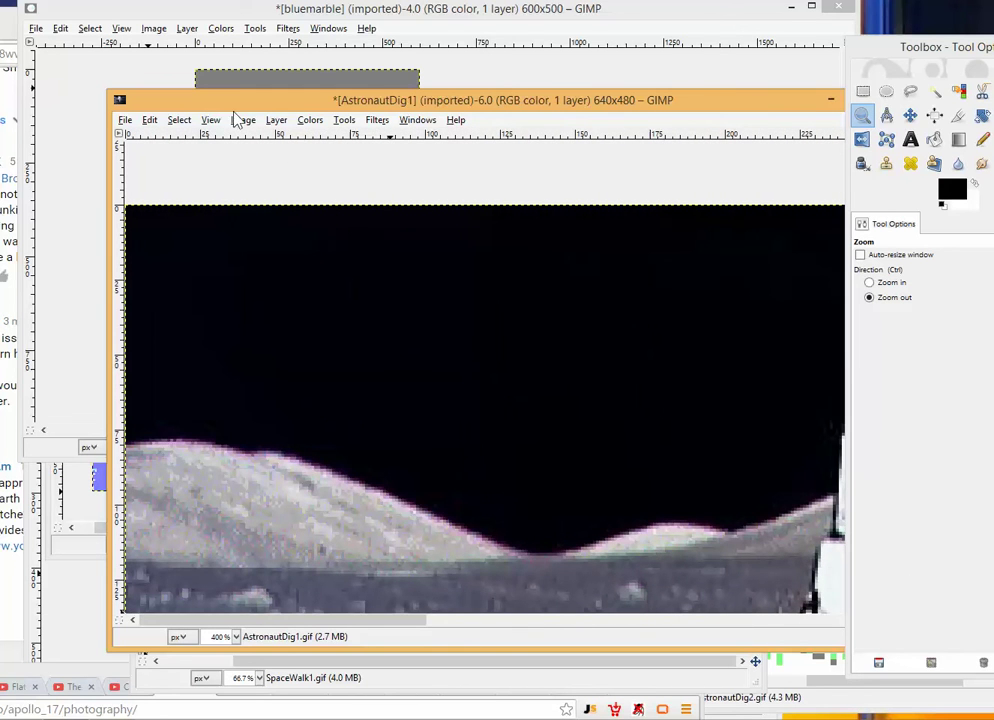
left_click(152, 120)
left_click(165, 151)
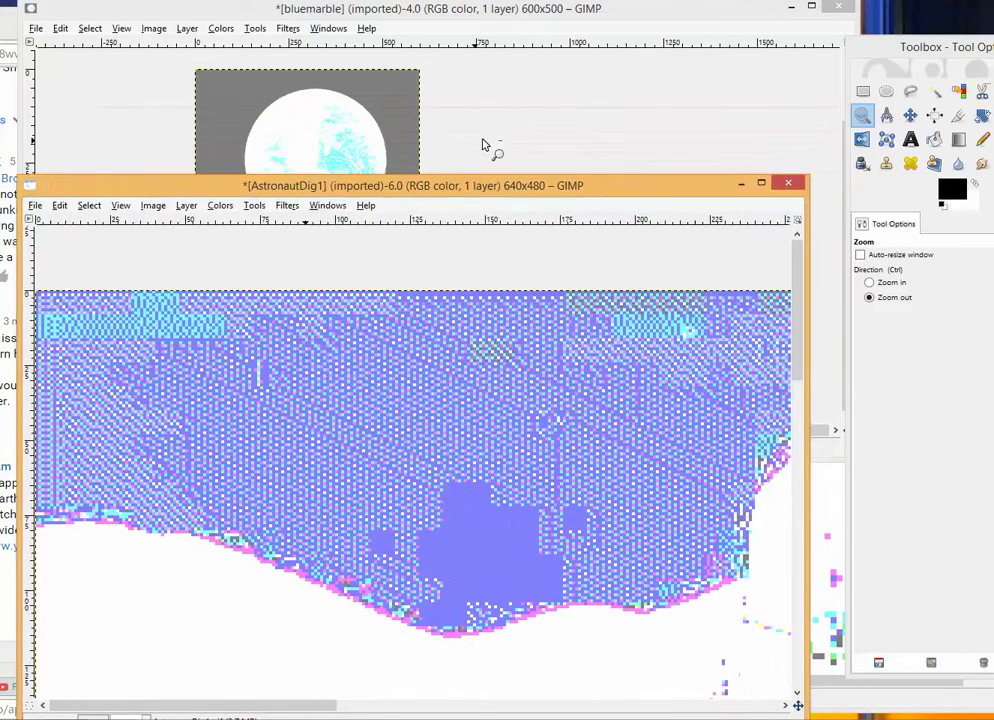
Bring bluemarble forward and zoom in on the globe to 300%.
left_click(415, 152)
left_click(869, 282)
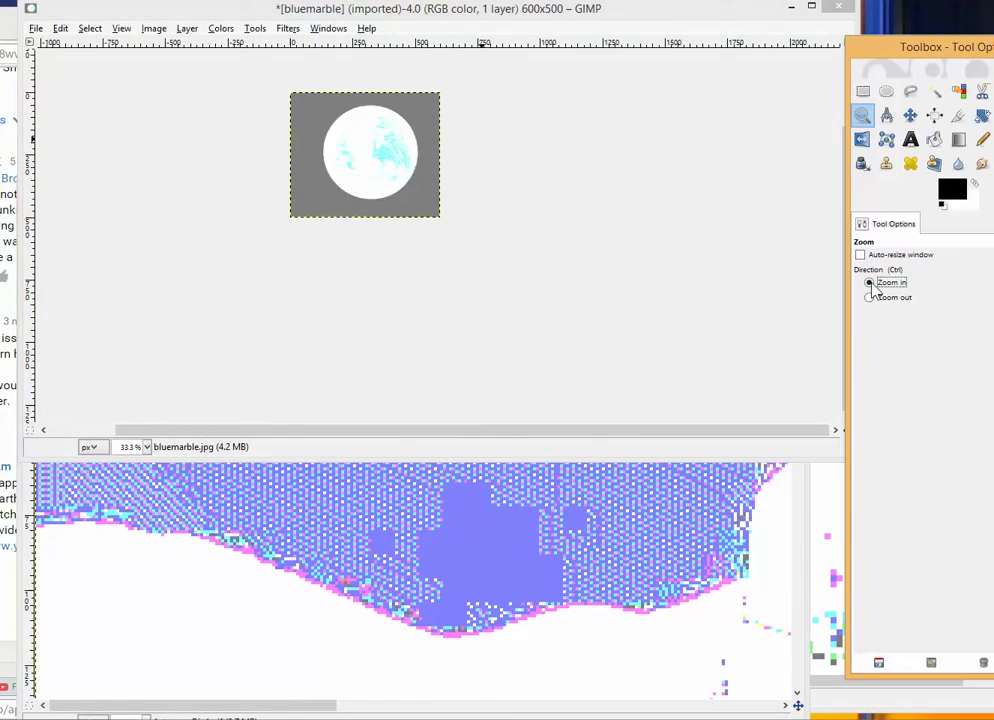
left_click(415, 173)
left_click(413, 169)
left_click(380, 171)
left_click(380, 171)
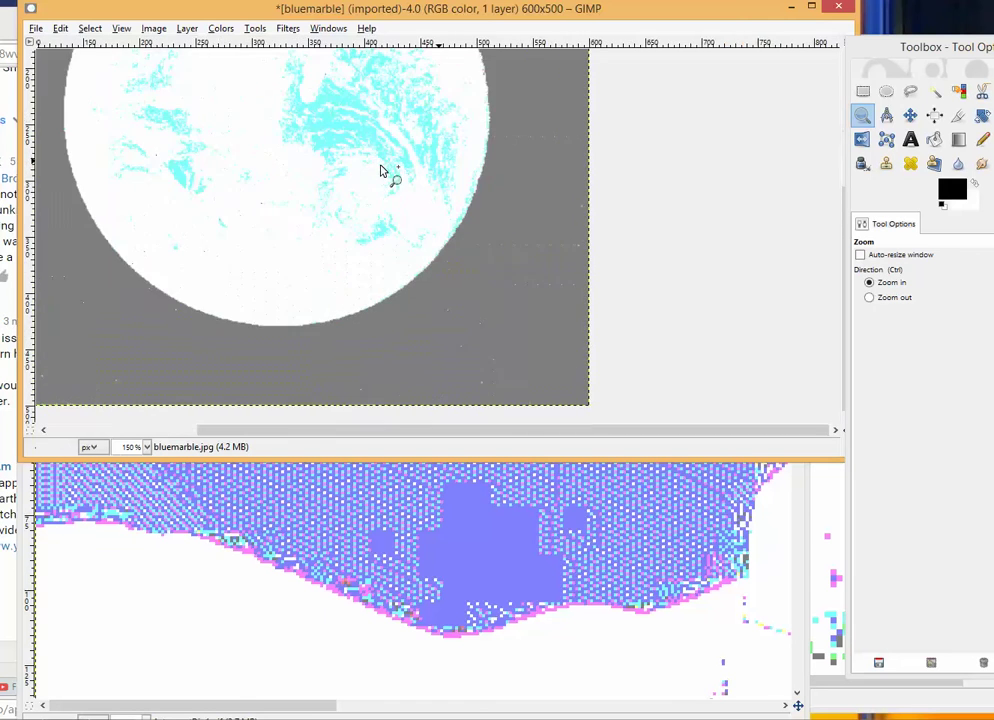
left_click(380, 171)
left_click(380, 171)
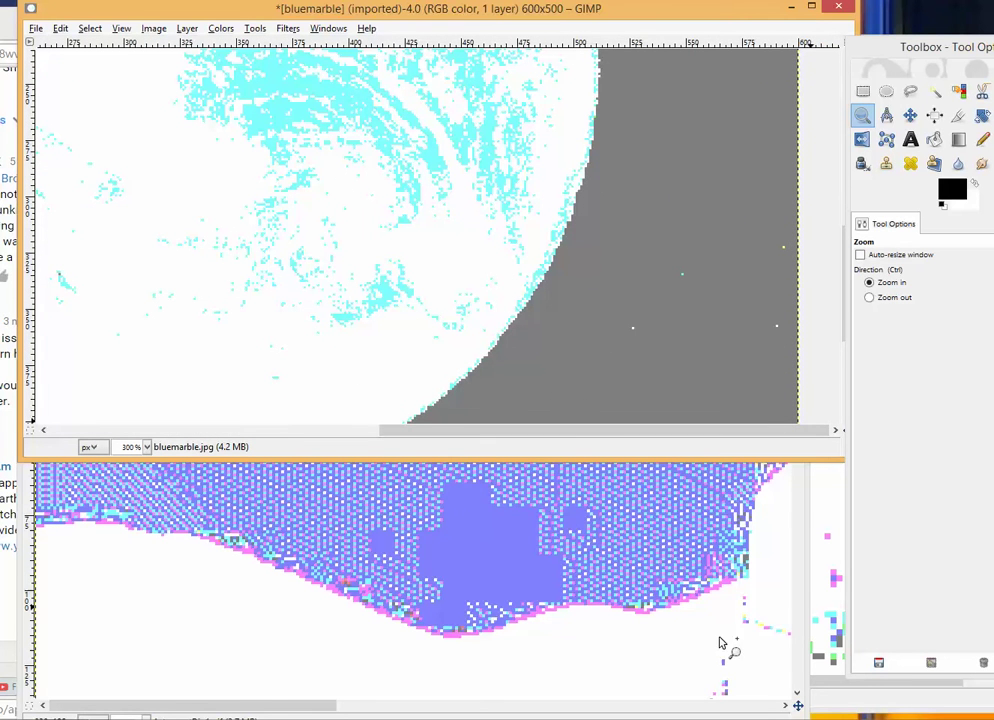
Zoom AstronautDig1 out to see its edge and move its window to uncover the others.
left_click(220, 612)
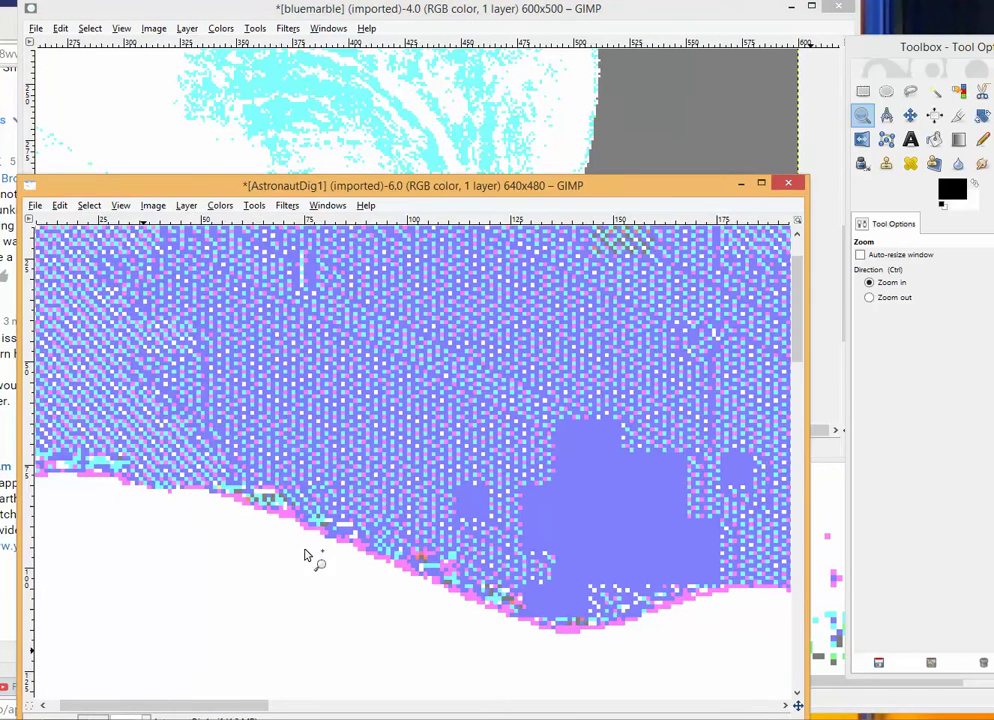
left_click(870, 297)
left_click(539, 526)
left_click(539, 526)
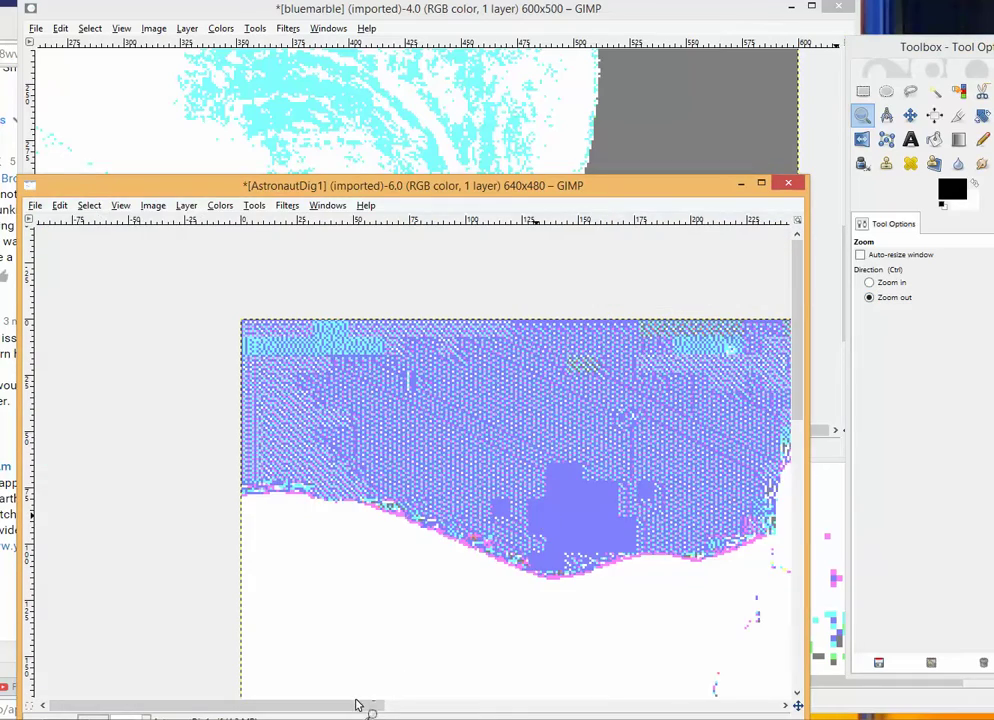
left_click_drag(357, 705, 405, 705)
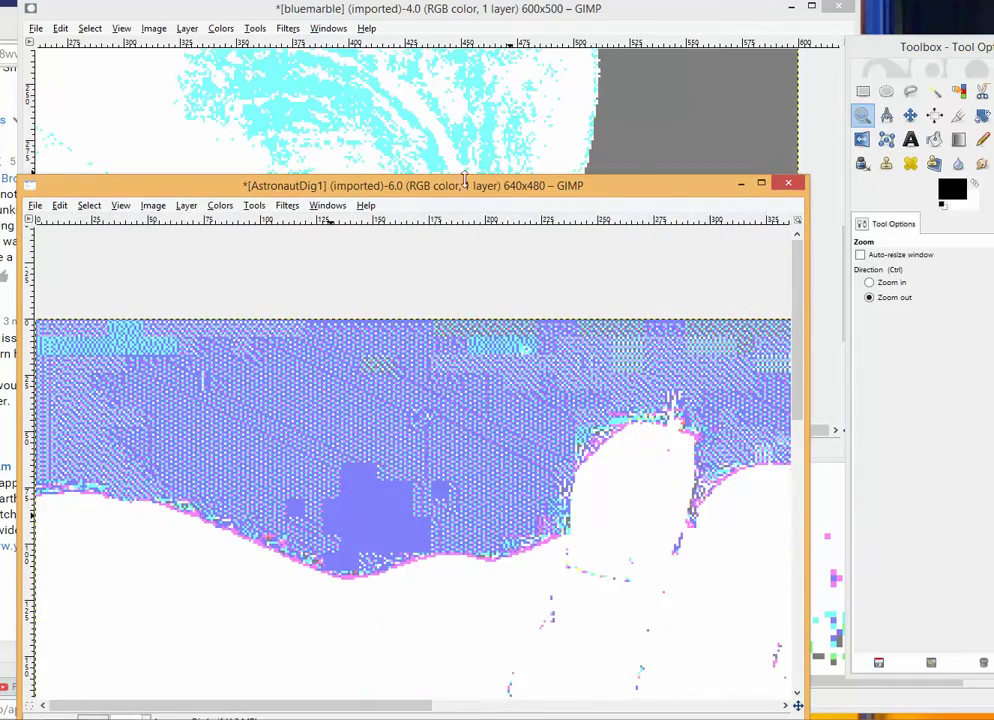
left_click_drag(465, 178, 907, 111)
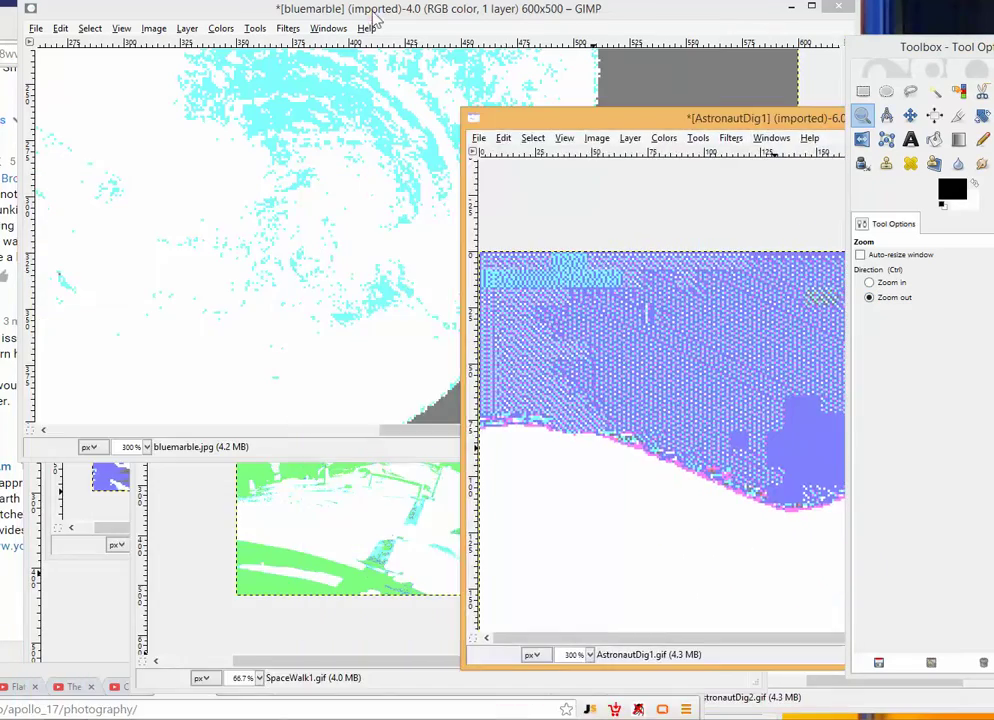
Move bluemarble right, raise SpaceWalk1 and zoom it in to 150%.
left_click_drag(377, 18, 789, 20)
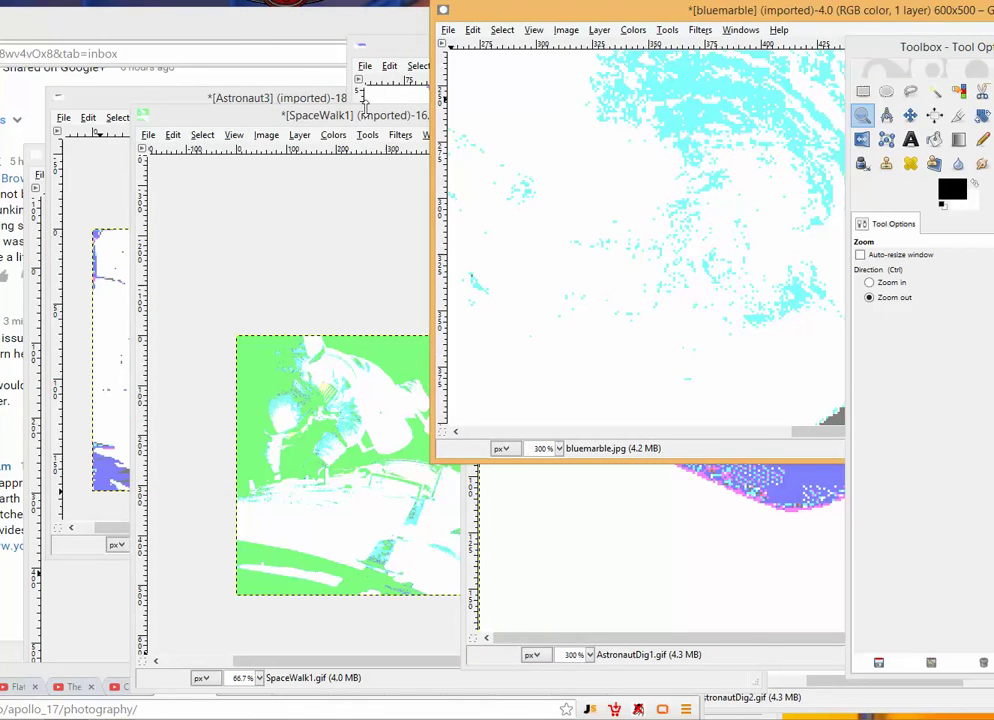
left_click_drag(280, 110, 288, 26)
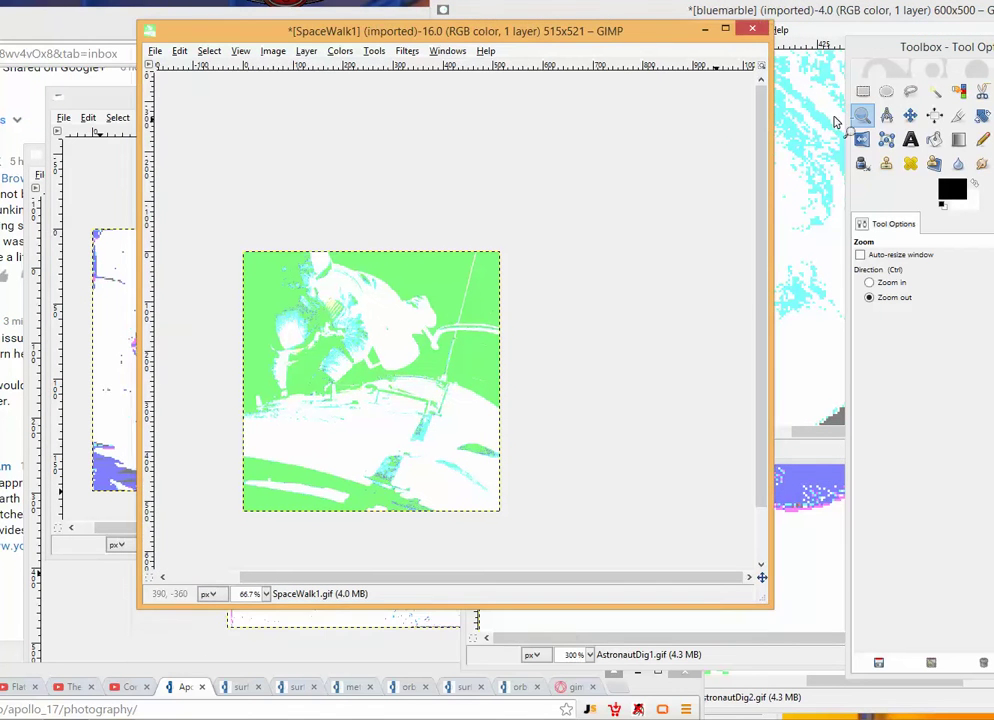
left_click(869, 282)
left_click(359, 337)
left_click(325, 350)
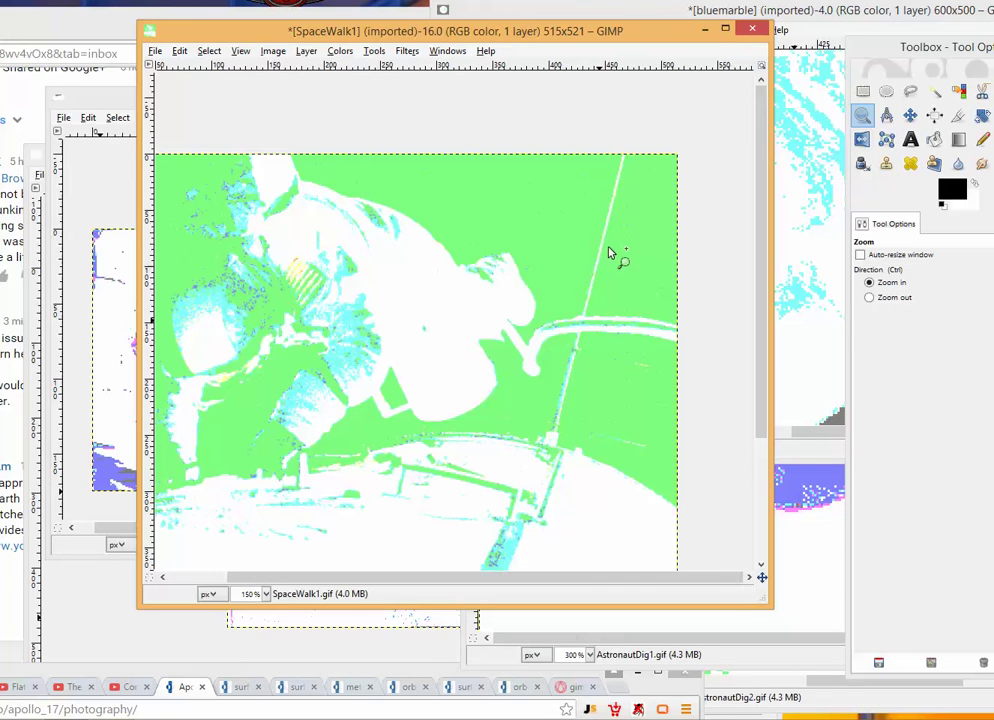
Undo and redo SpaceWalk1's Brightness-Contrast, then move its window up and right.
left_click(181, 52)
left_click(205, 63)
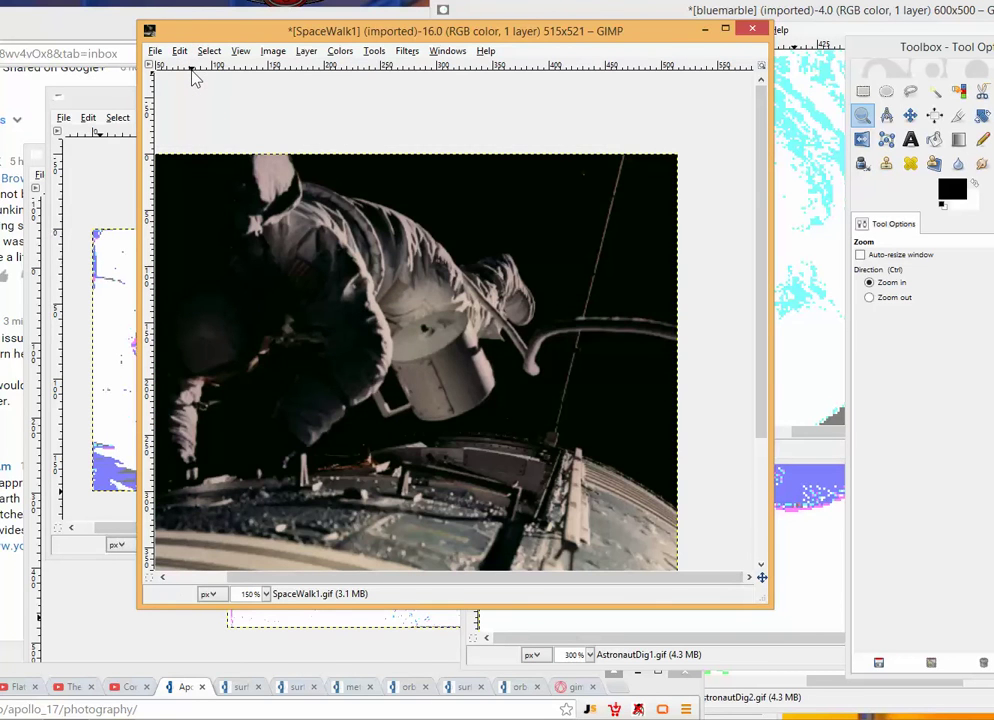
left_click(179, 52)
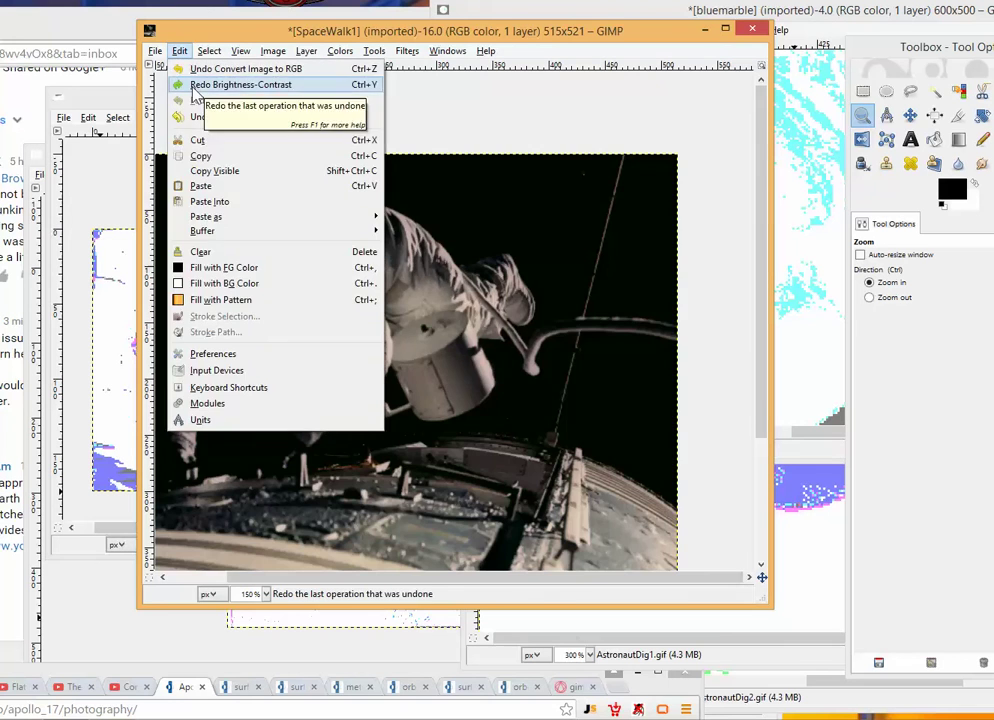
left_click(196, 83)
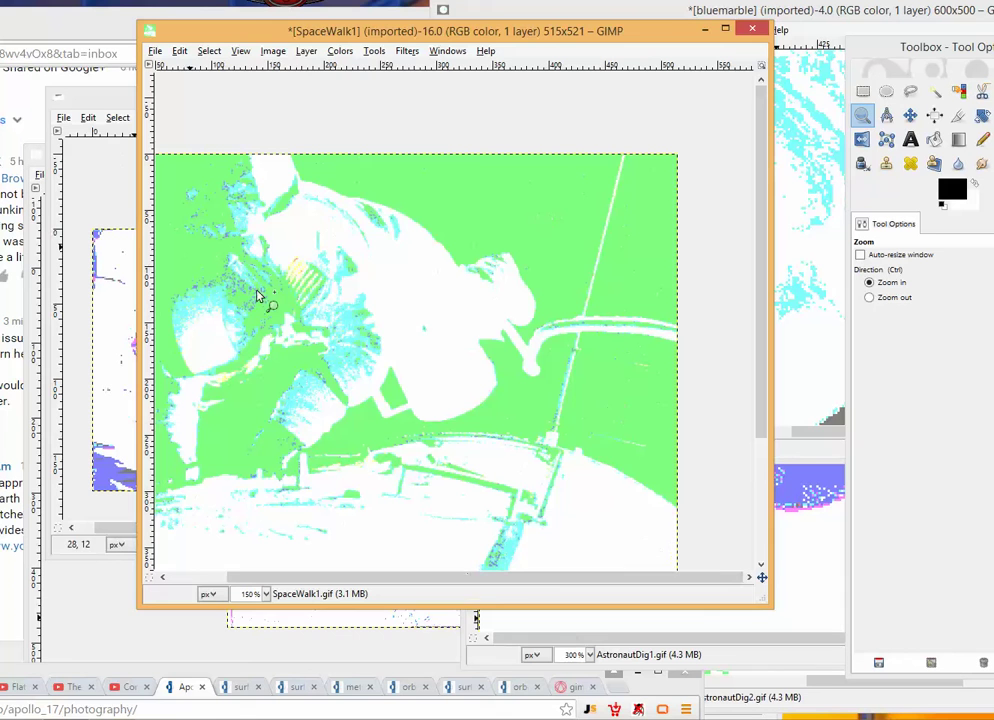
left_click(273, 51)
left_click(276, 38)
left_click_drag(276, 38, 637, 0)
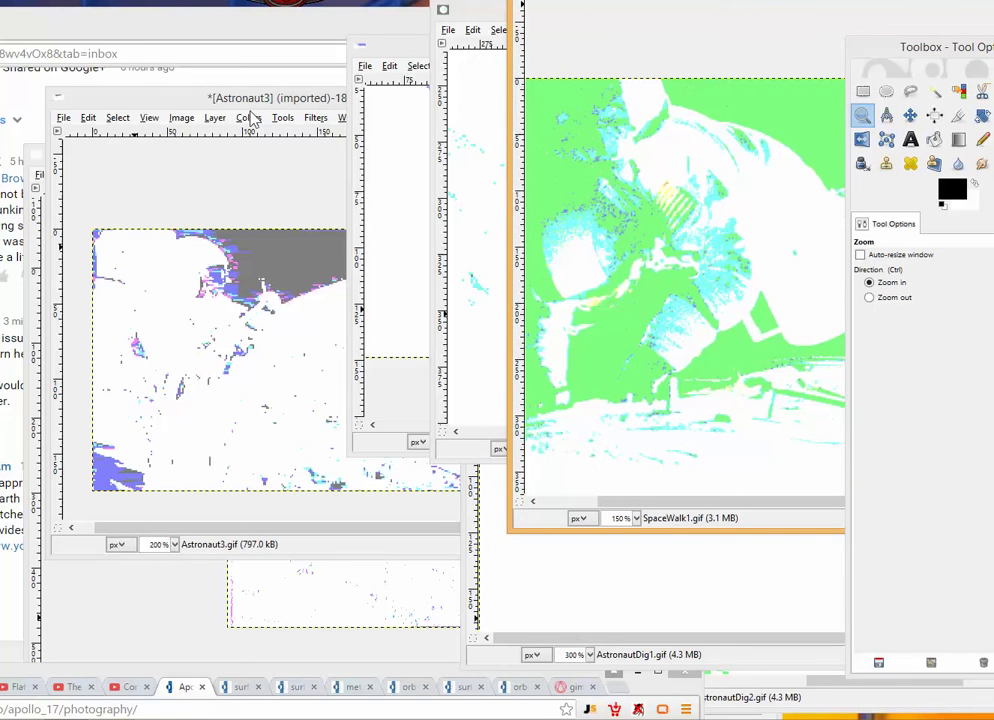
Bring Astronaut3 to the front and zoom it in to 400%.
left_click(250, 118)
left_click(260, 100)
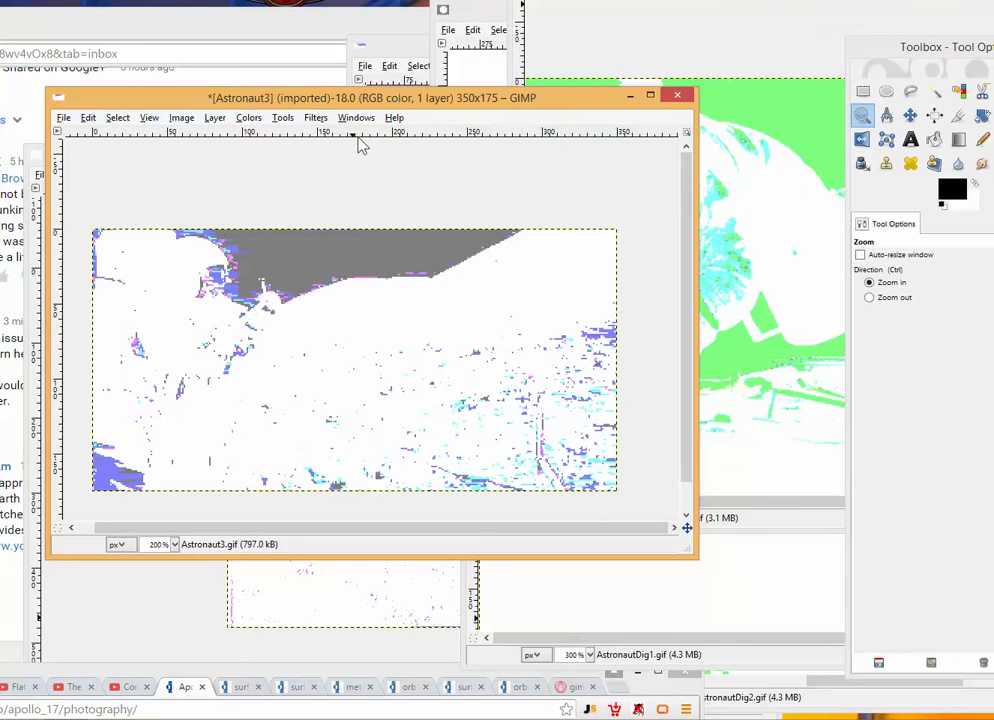
left_click(870, 283)
left_click(292, 276)
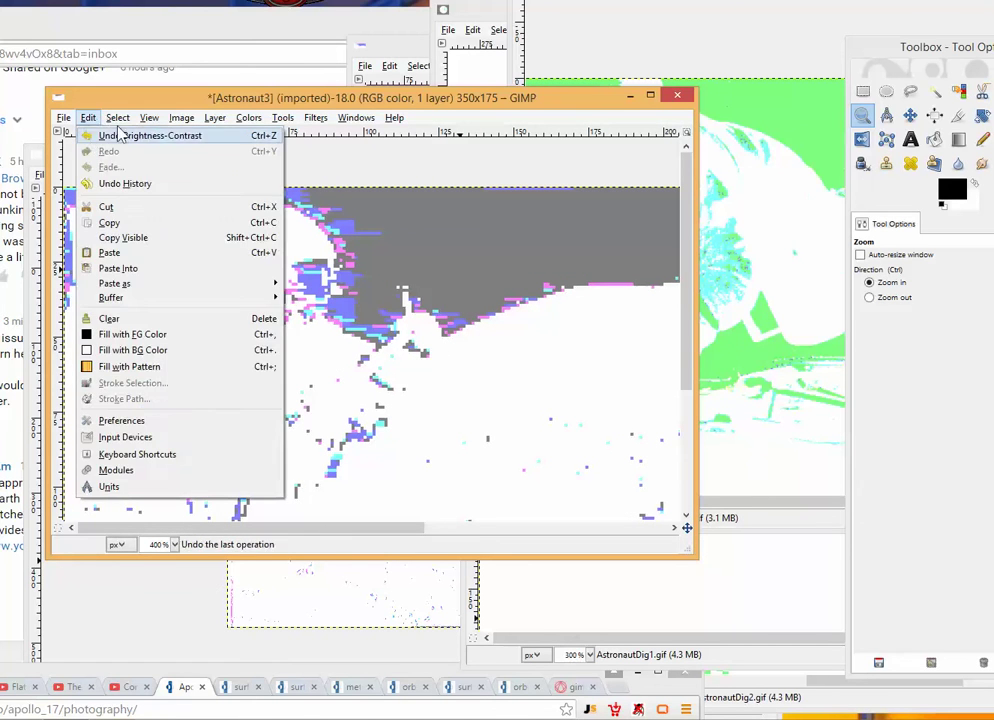
Undo then redo Astronaut3's maxed Brightness-Contrast and magnify it to 550%.
left_click(99, 141)
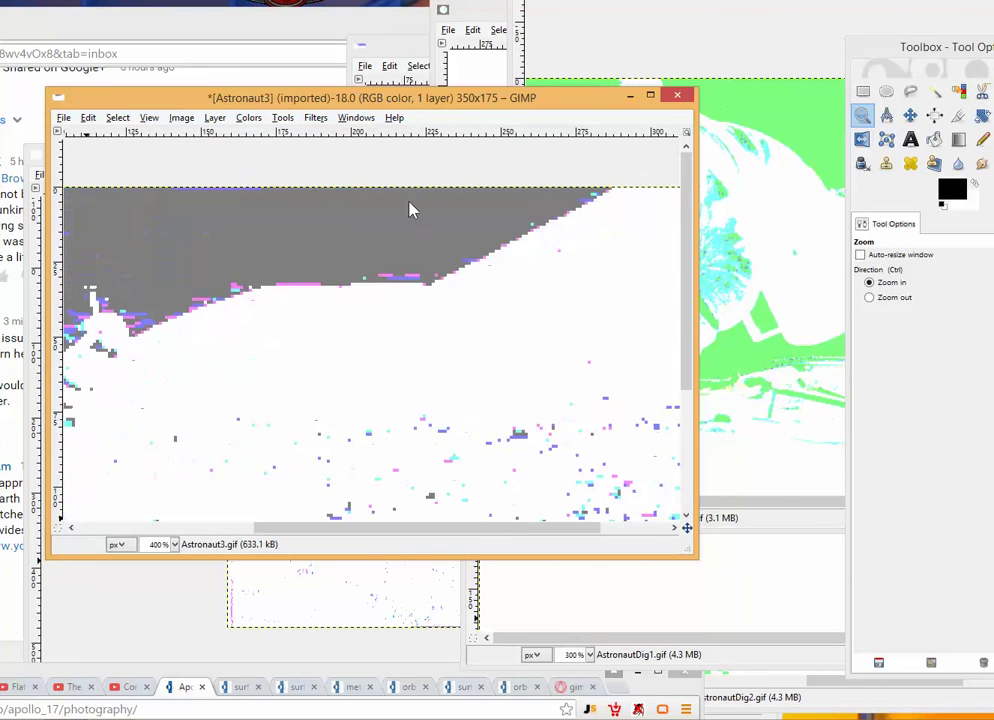
left_click(113, 117)
mouse_move(88, 118)
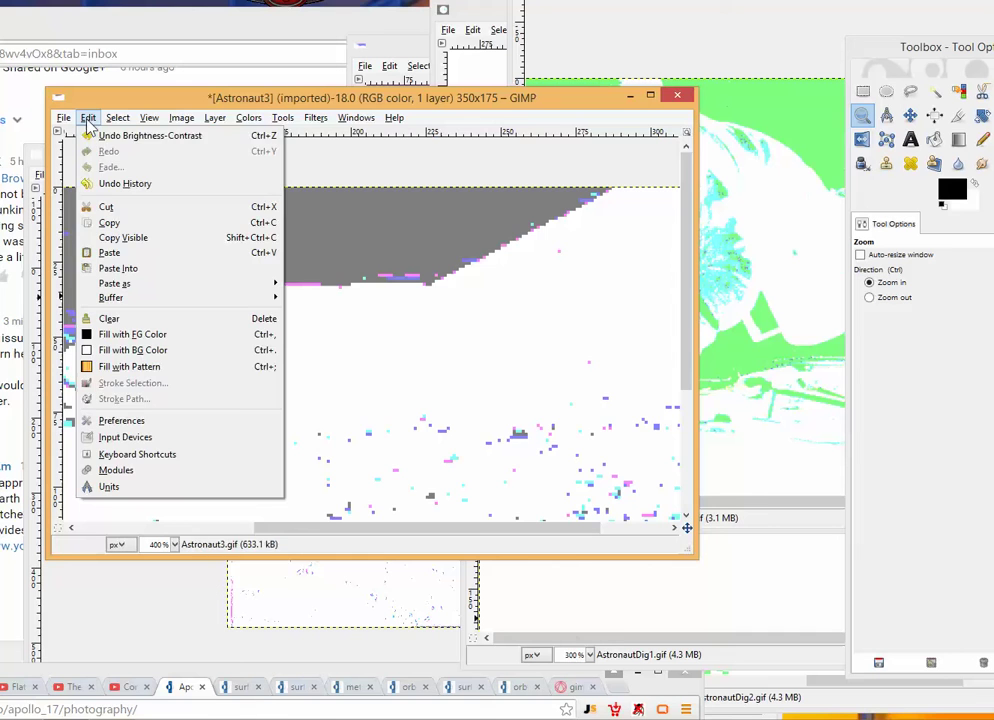
left_click(113, 139)
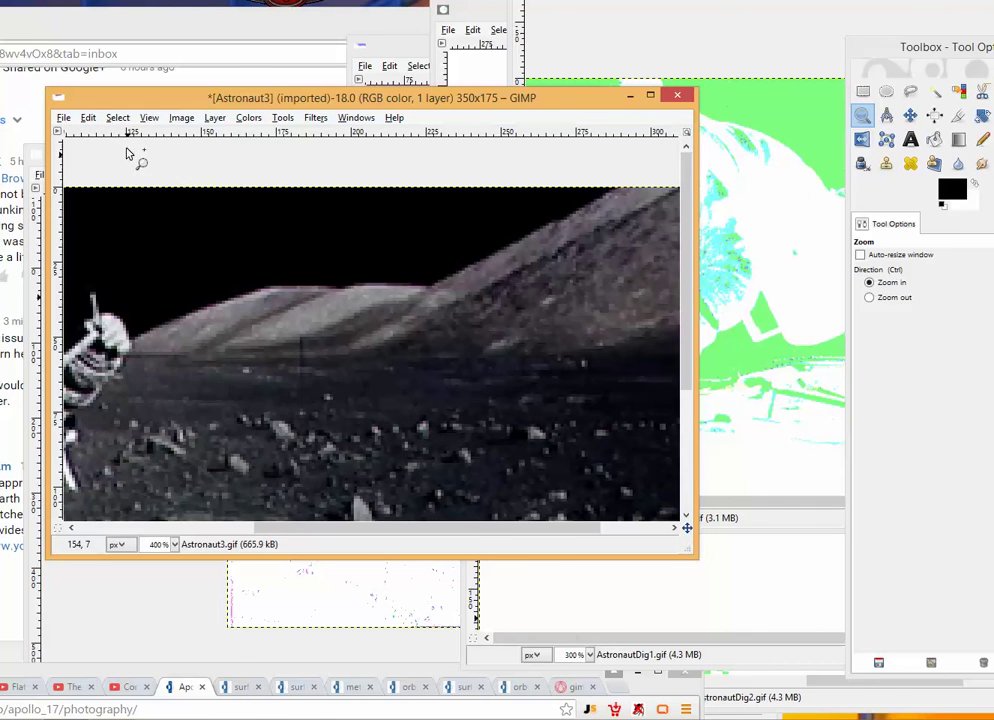
left_click(88, 117)
left_click(120, 151)
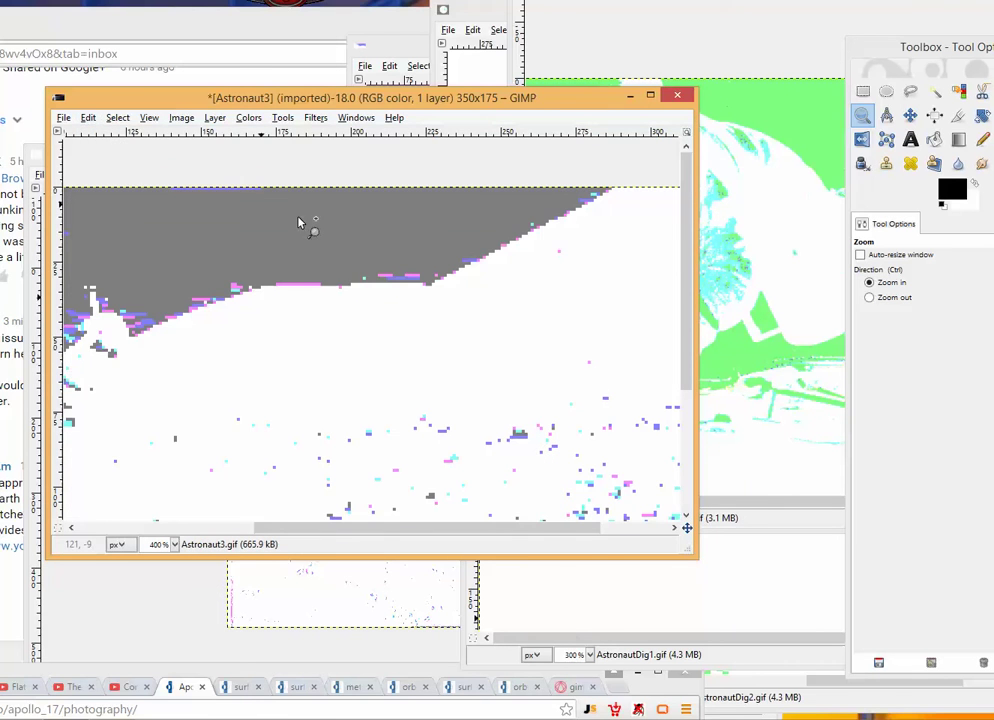
left_click(293, 521)
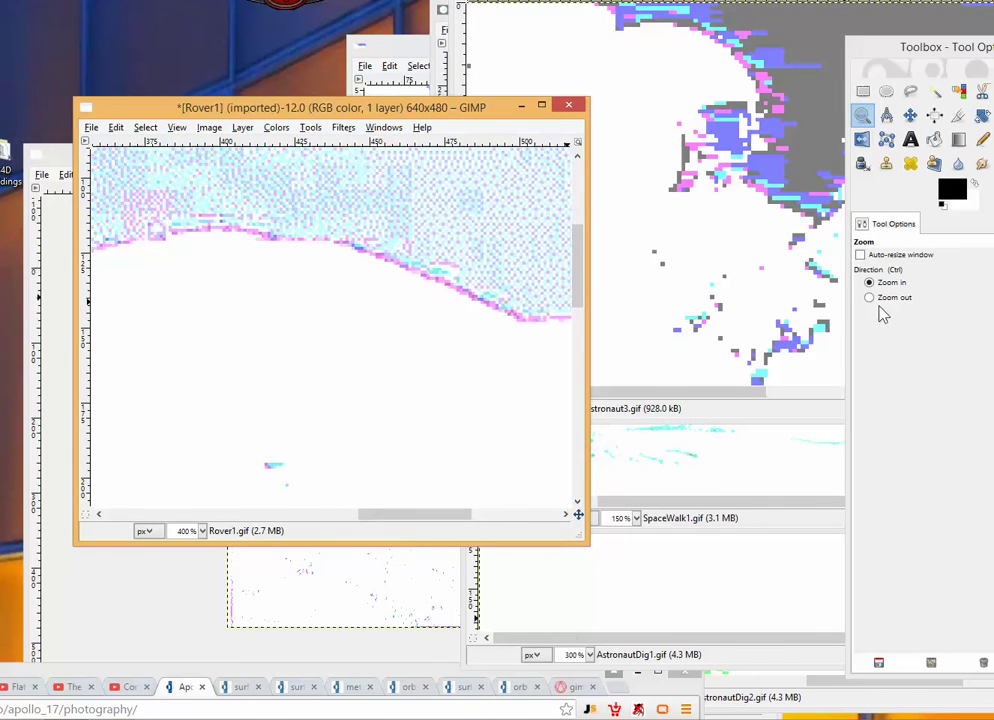
Zoom Rover1 out to 50%, then back in to 150%.
left_click(870, 298)
left_click(288, 266)
left_click(287, 262)
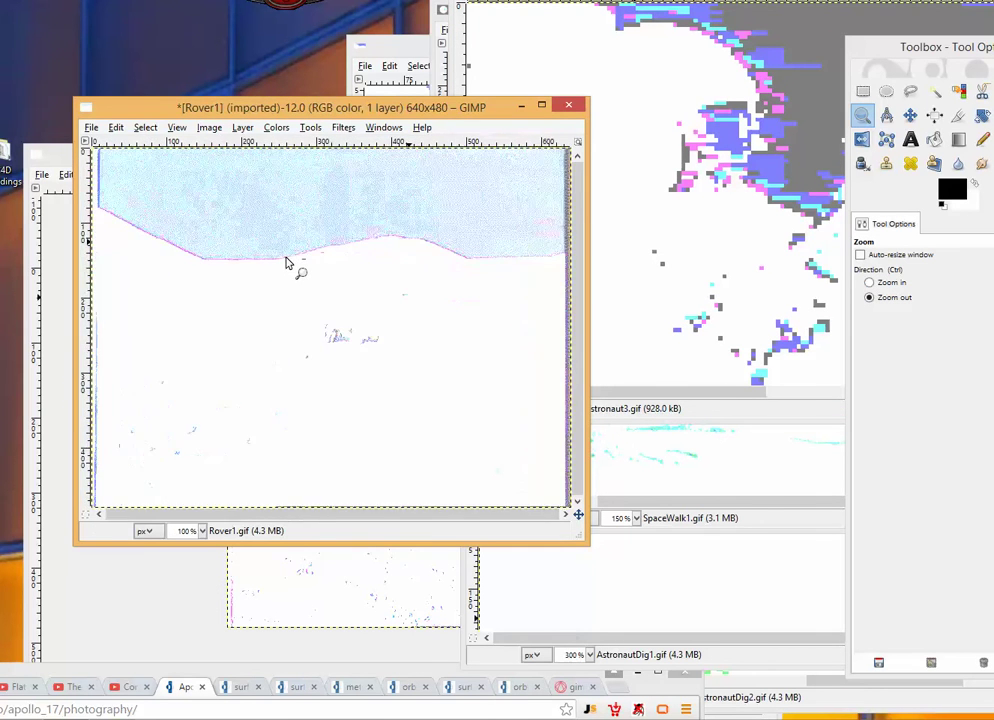
left_click(286, 262)
left_click(884, 284)
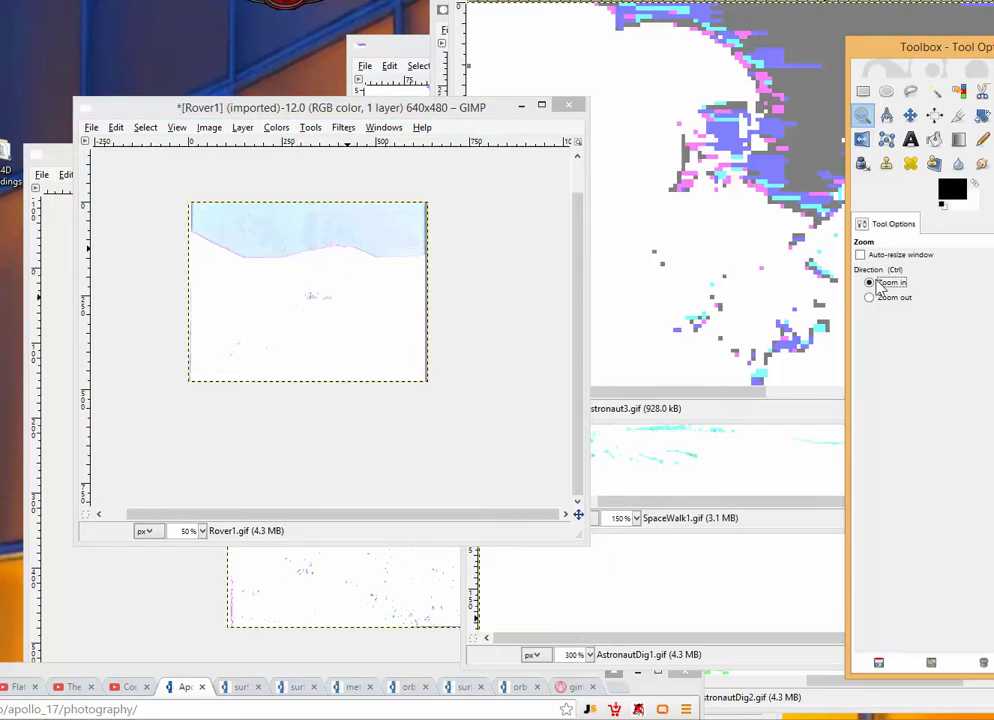
left_click(306, 277)
left_click(306, 277)
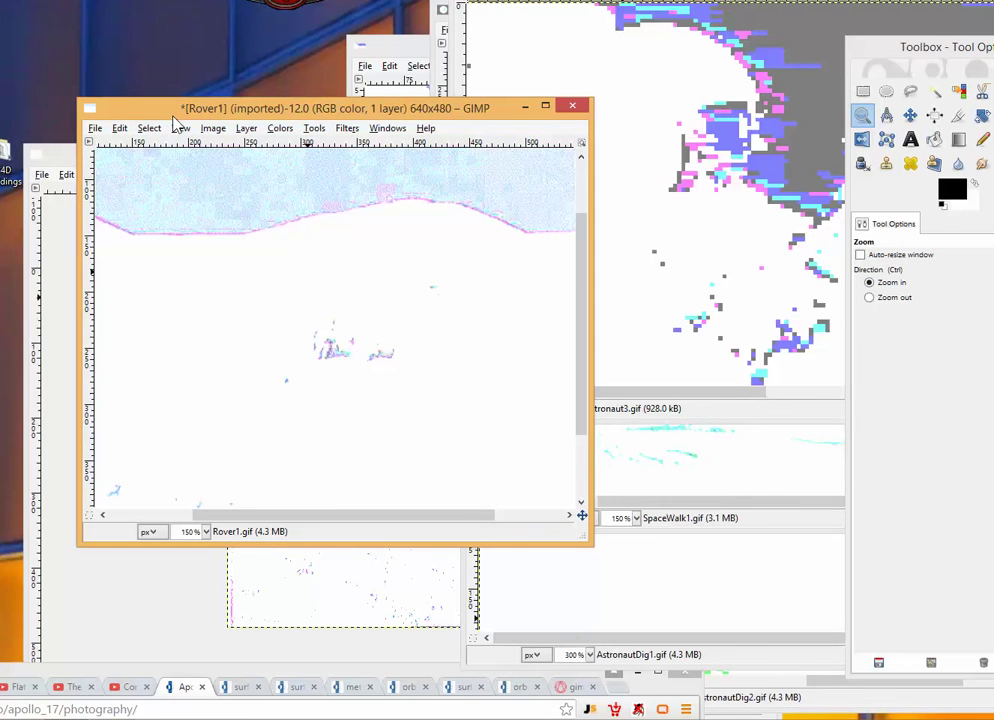
Undo Rover1's Brightness-Contrast, enlarge and move its window top-left, then redo the boost.
left_click(146, 128)
left_click(133, 148)
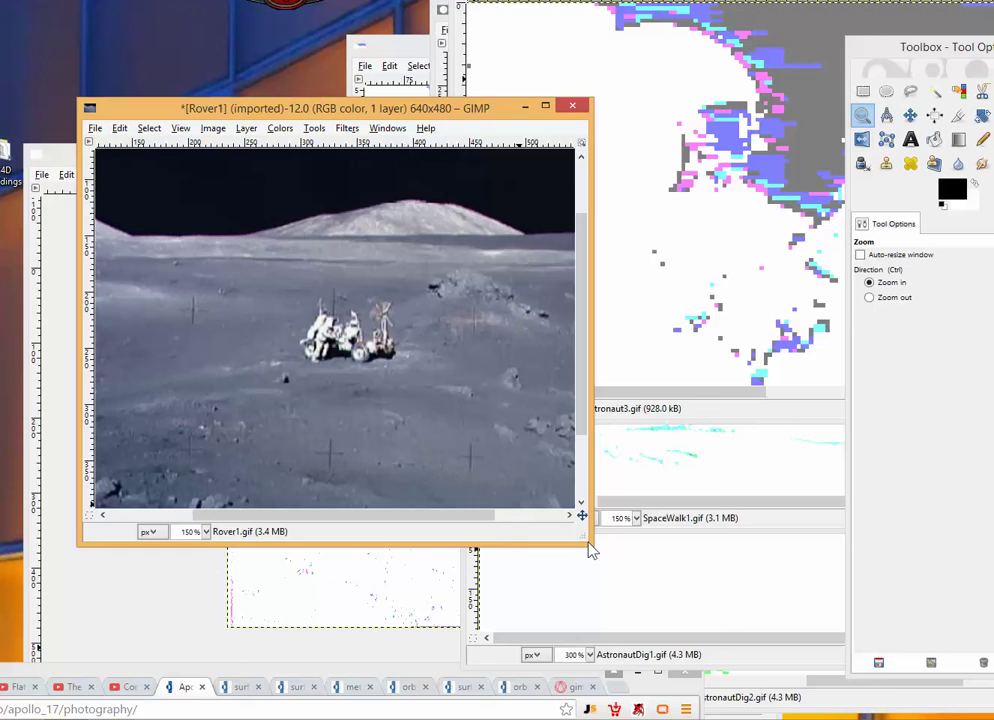
left_click_drag(588, 541, 980, 680)
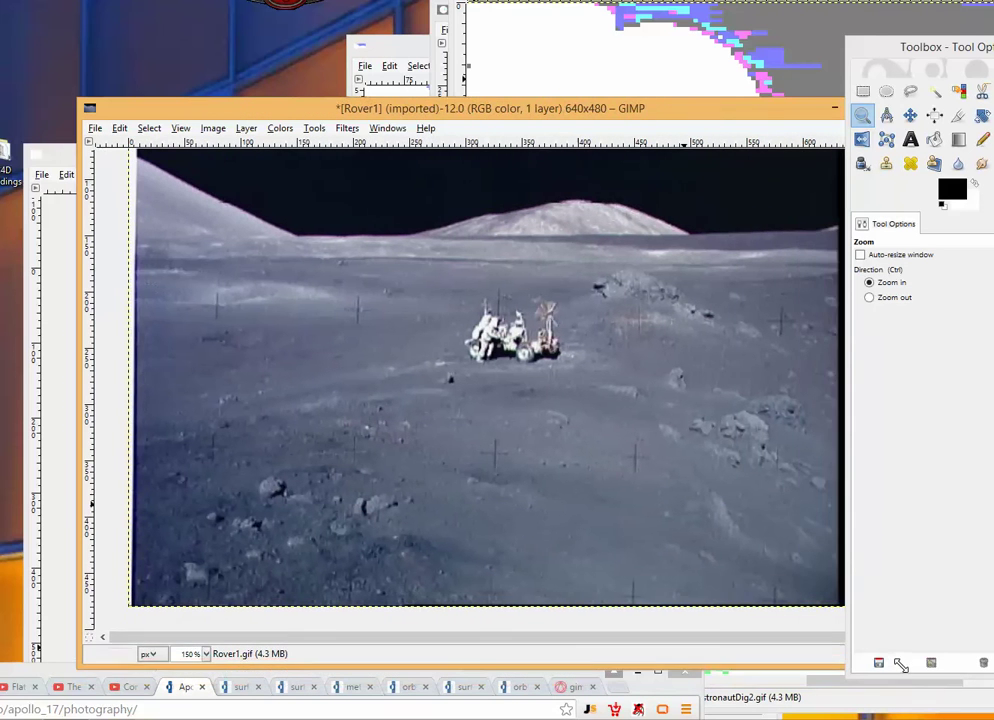
left_click_drag(652, 98, 550, 66)
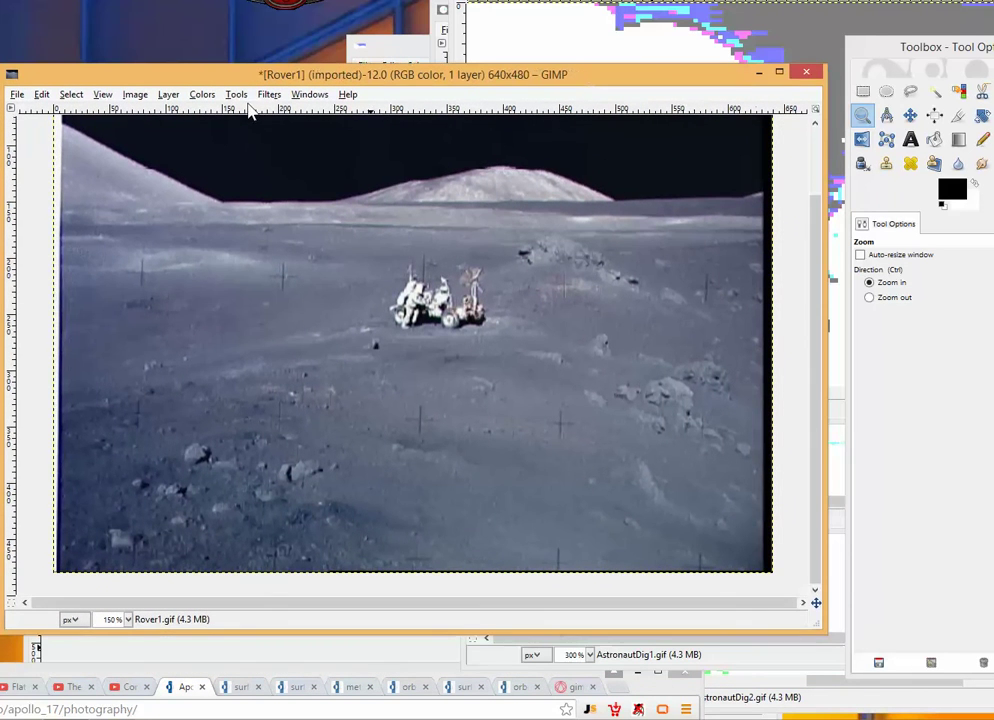
left_click(73, 95)
left_click(66, 127)
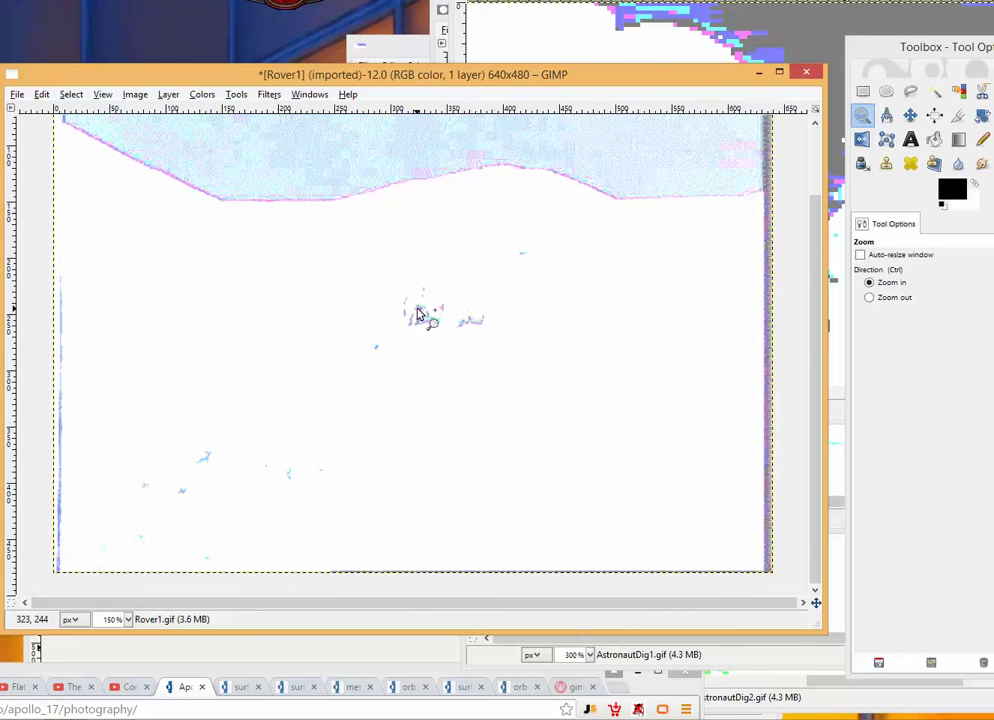
Undo and redo Rover1's Brightness-Contrast once more, then bring Astronaut3 to the front.
scroll(418, 313, "up", 6)
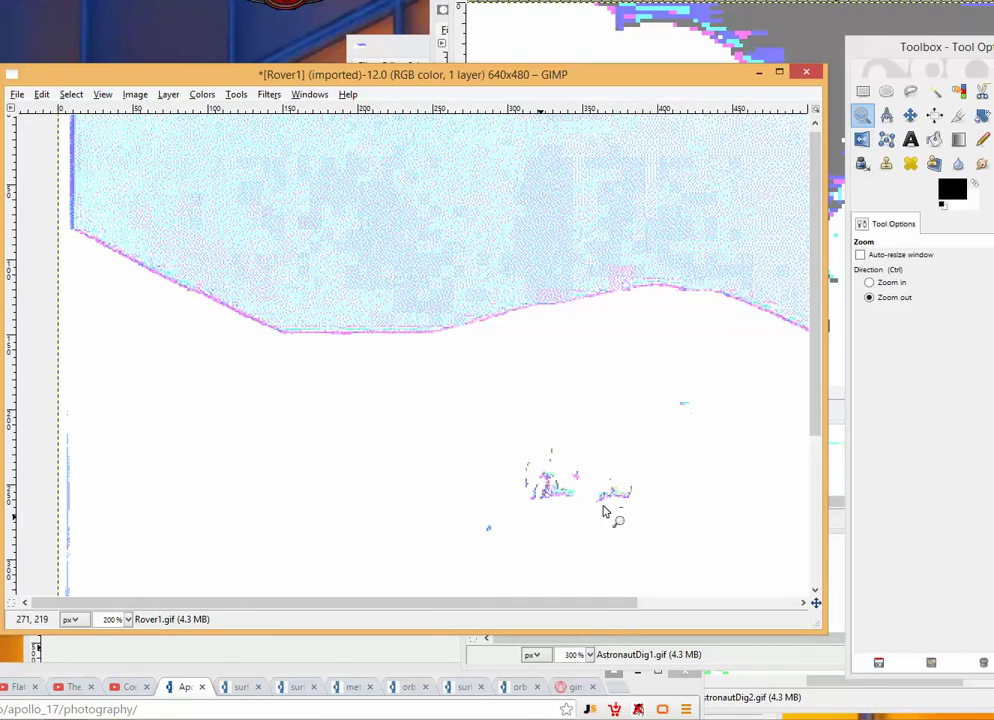
left_click(41, 94)
left_click(90, 115)
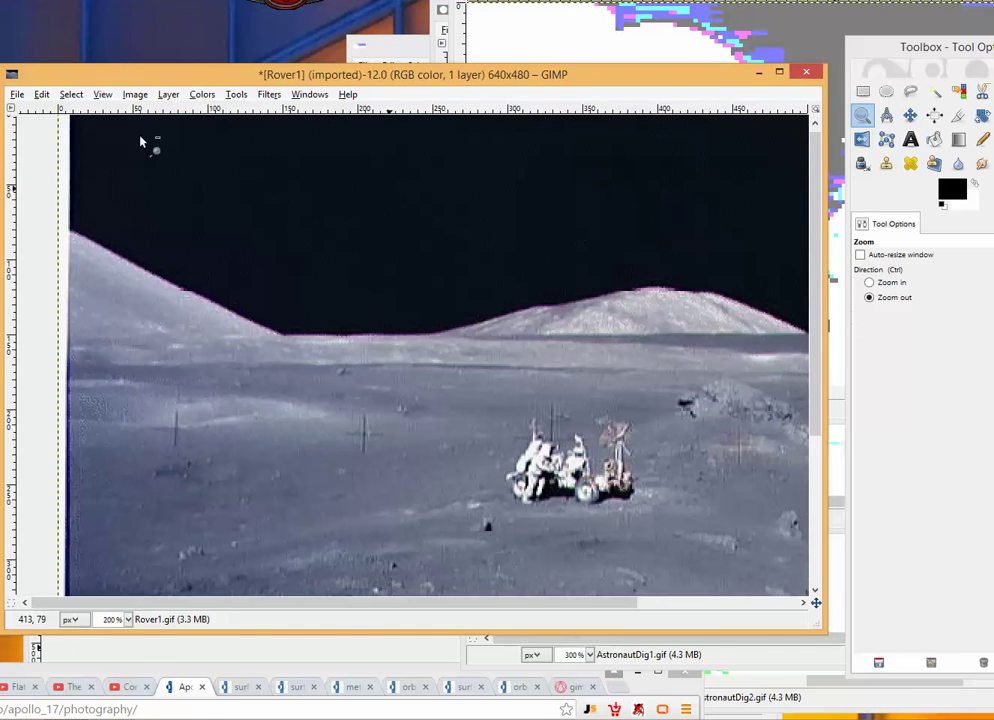
left_click(64, 94)
left_click(30, 94)
left_click(41, 94)
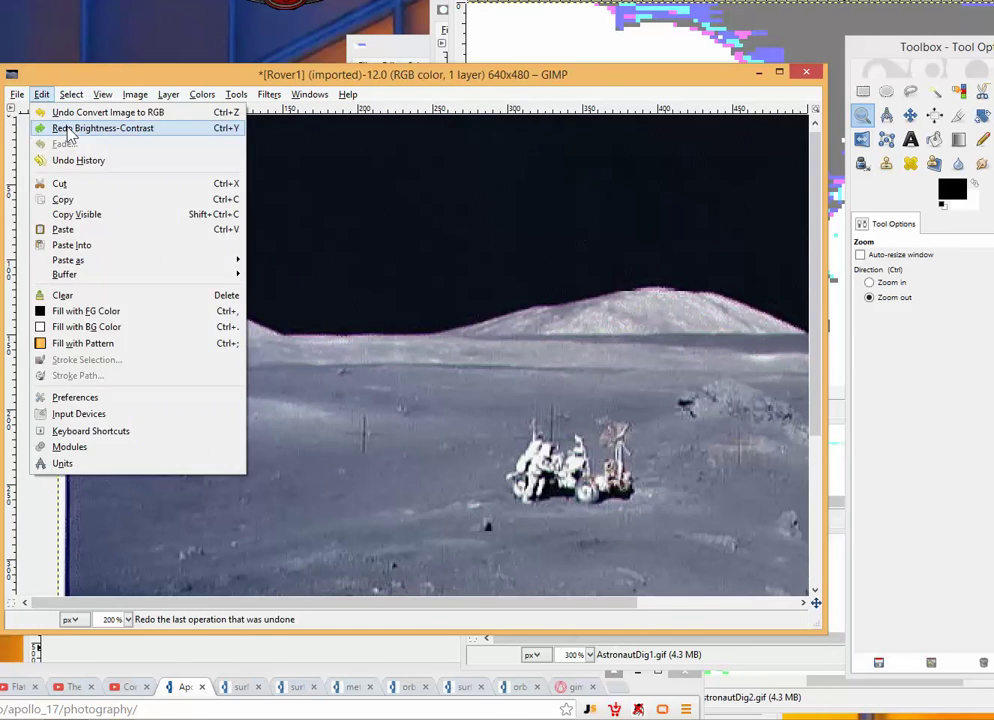
left_click(67, 130)
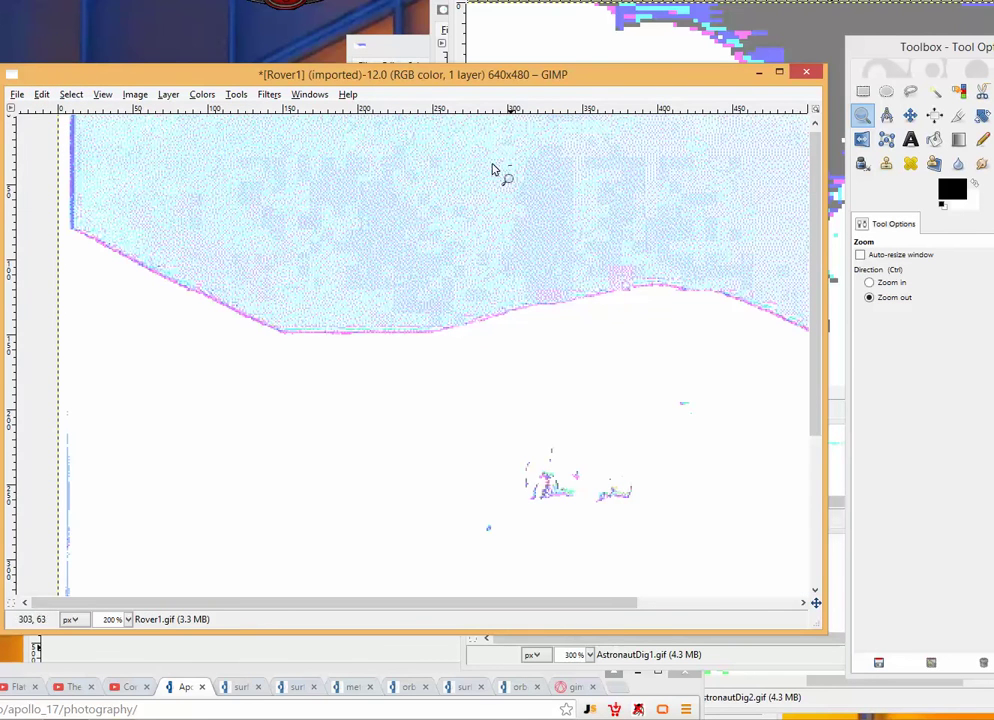
left_click(491, 45)
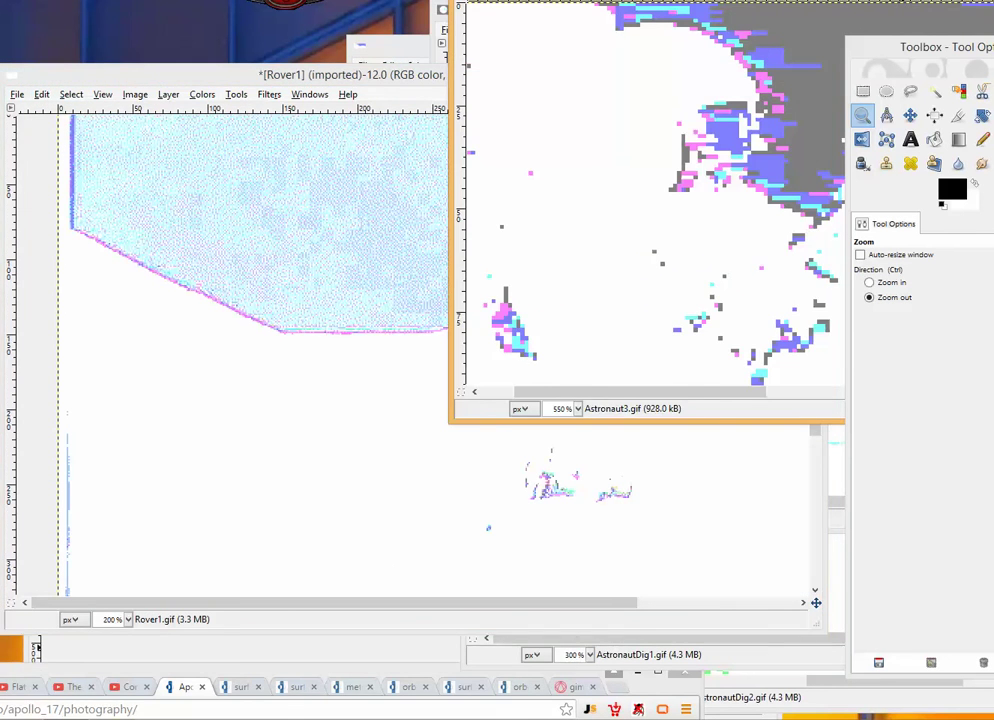
Check the open-images list, then drag the bluemarble and AstronautDig1 windows to the left.
key("alt+w")
key("Escape")
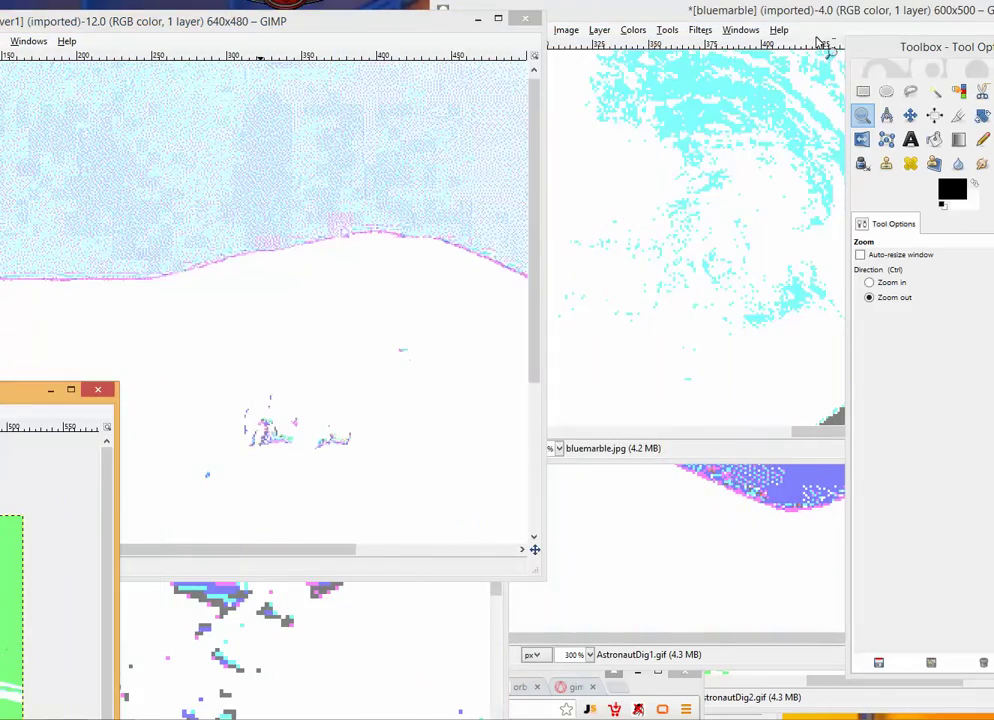
left_click_drag(846, 17, 0, 360)
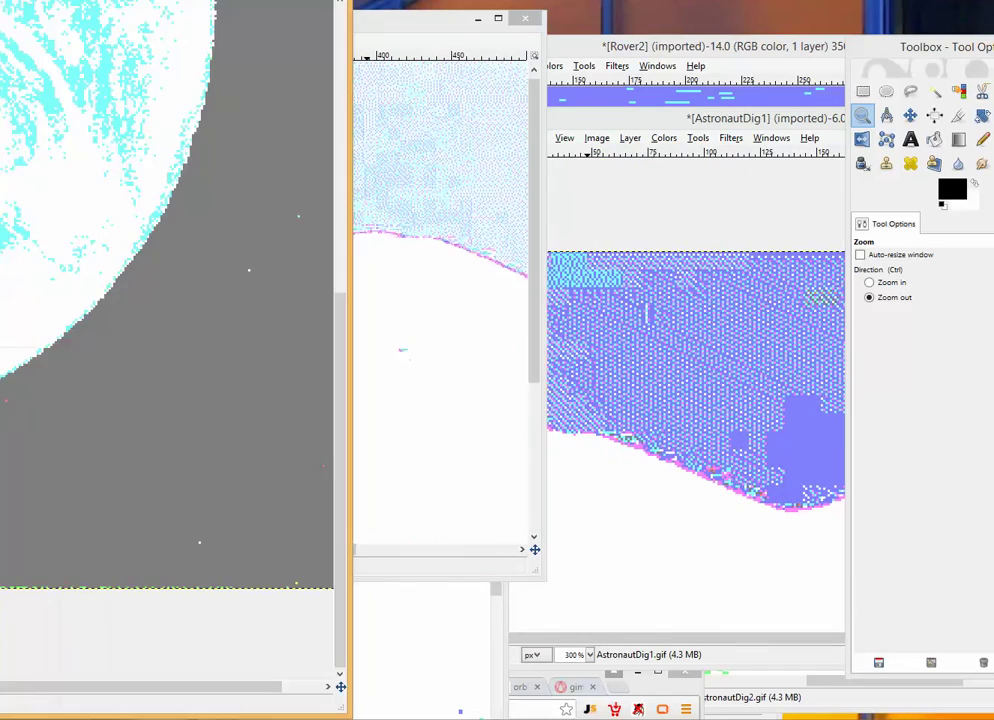
left_click(588, 120)
left_click_drag(570, 122, 0, 310)
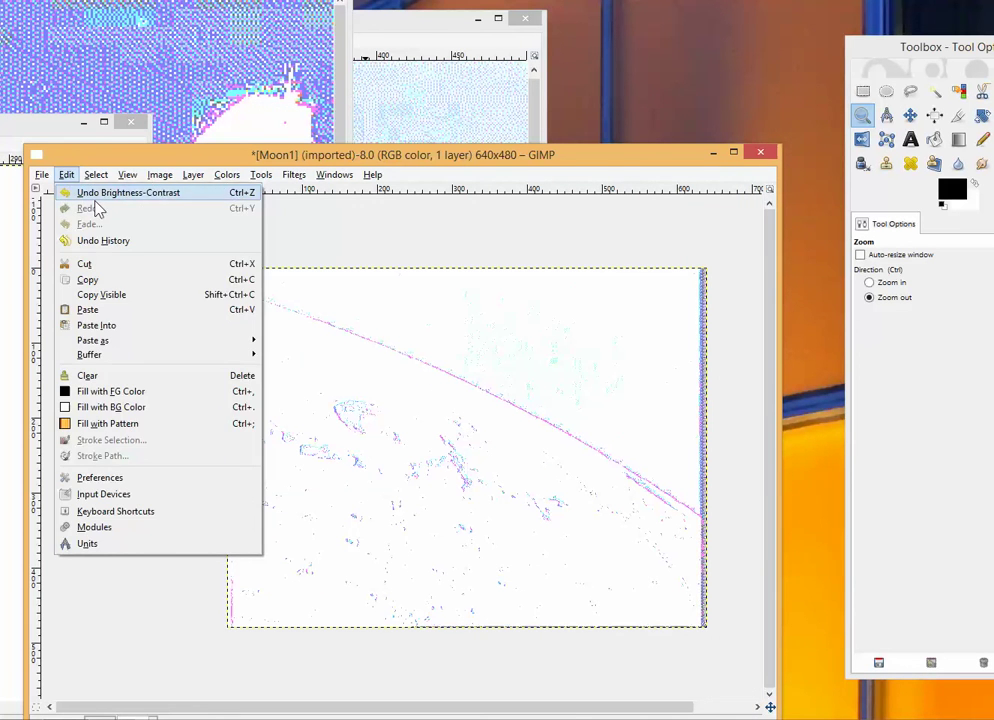
Undo Moon1's Brightness-Contrast, zoom in to 225%, then redo the boost.
left_click(97, 192)
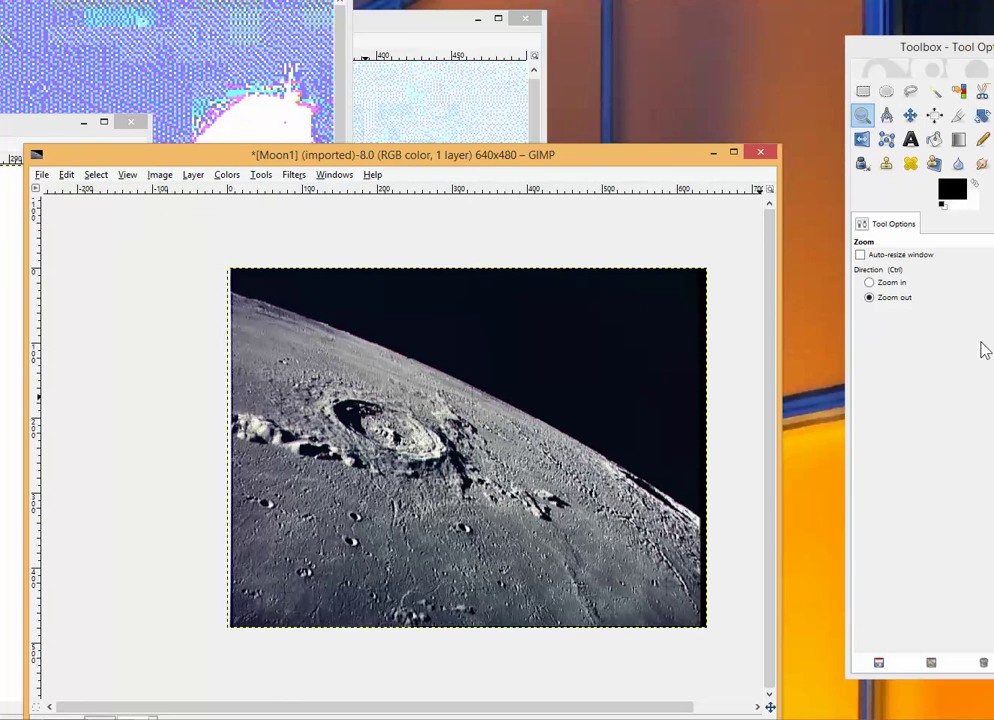
left_click(868, 282)
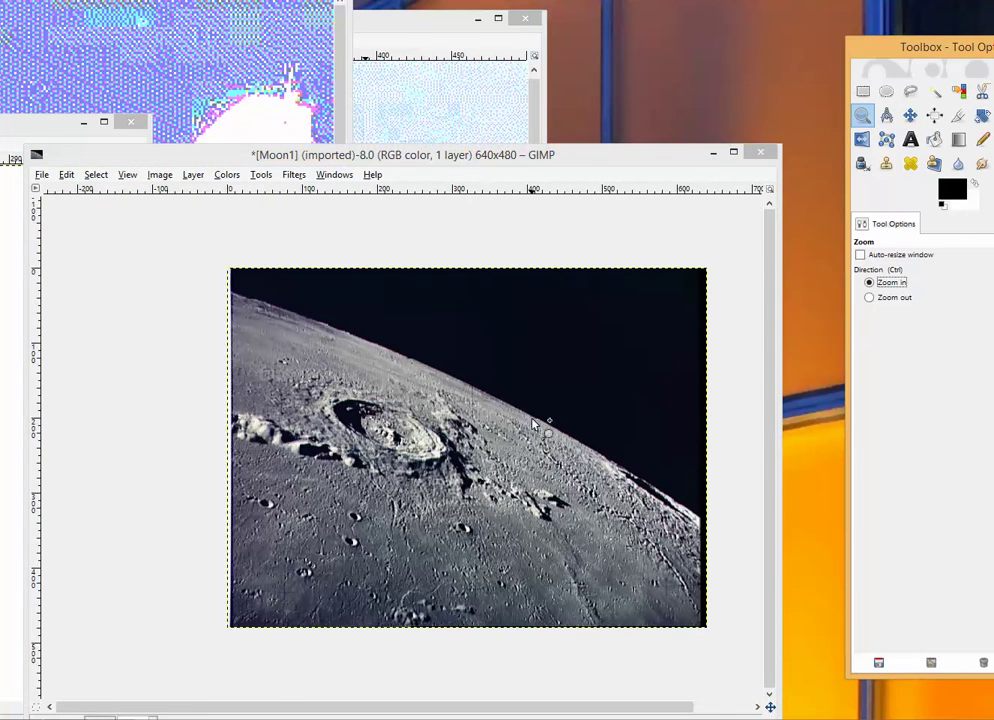
left_click(391, 322)
left_click(391, 322)
left_click(391, 322)
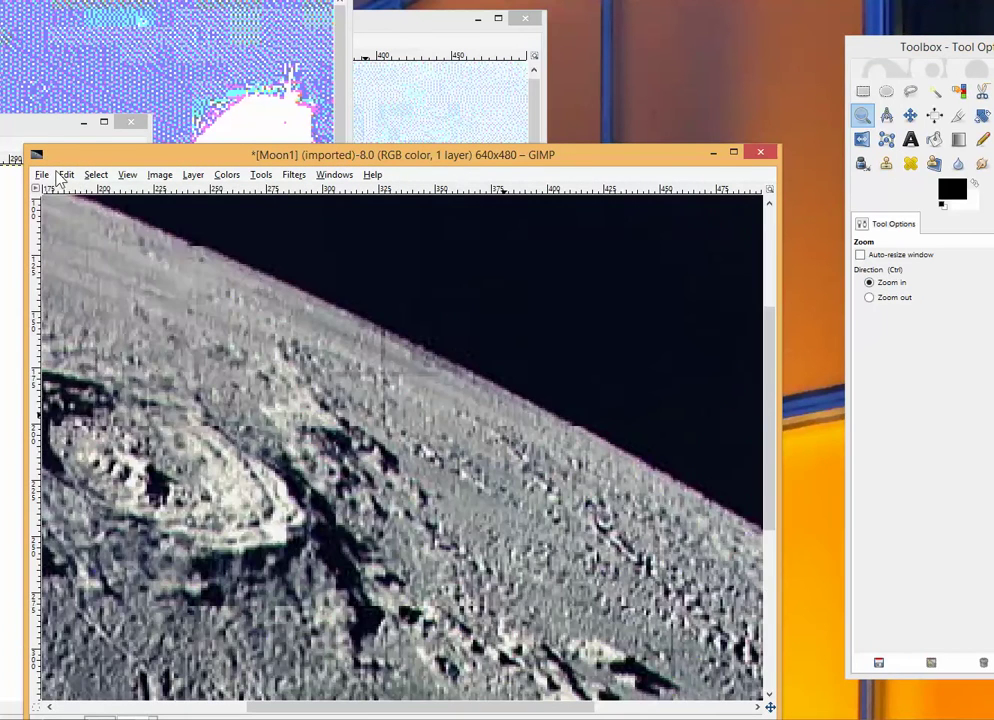
left_click(66, 175)
left_click(97, 206)
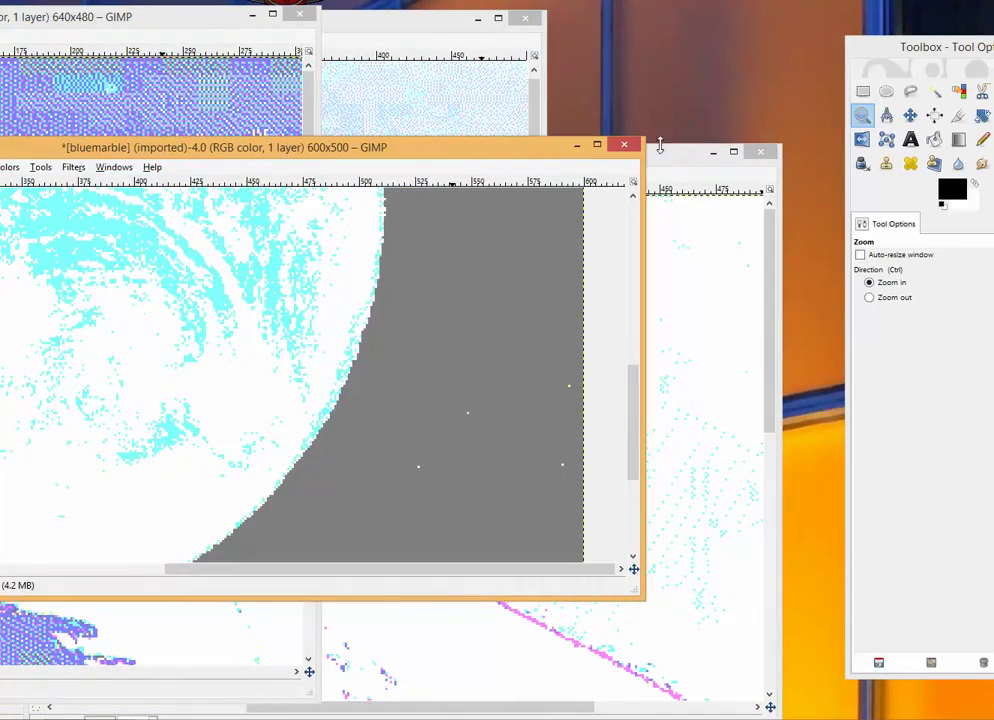
Reposition the Moon1 and bluemarble windows, moving Moon1 up-right and bluemarble down-right.
left_click(670, 153)
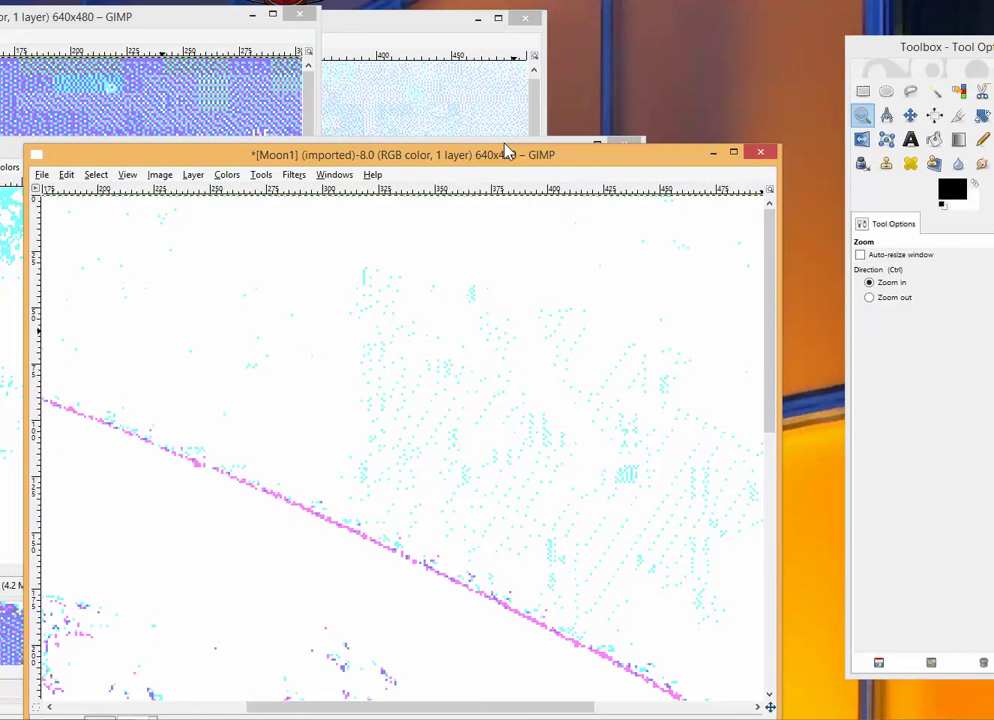
left_click_drag(506, 142, 531, 22)
left_click(714, 191)
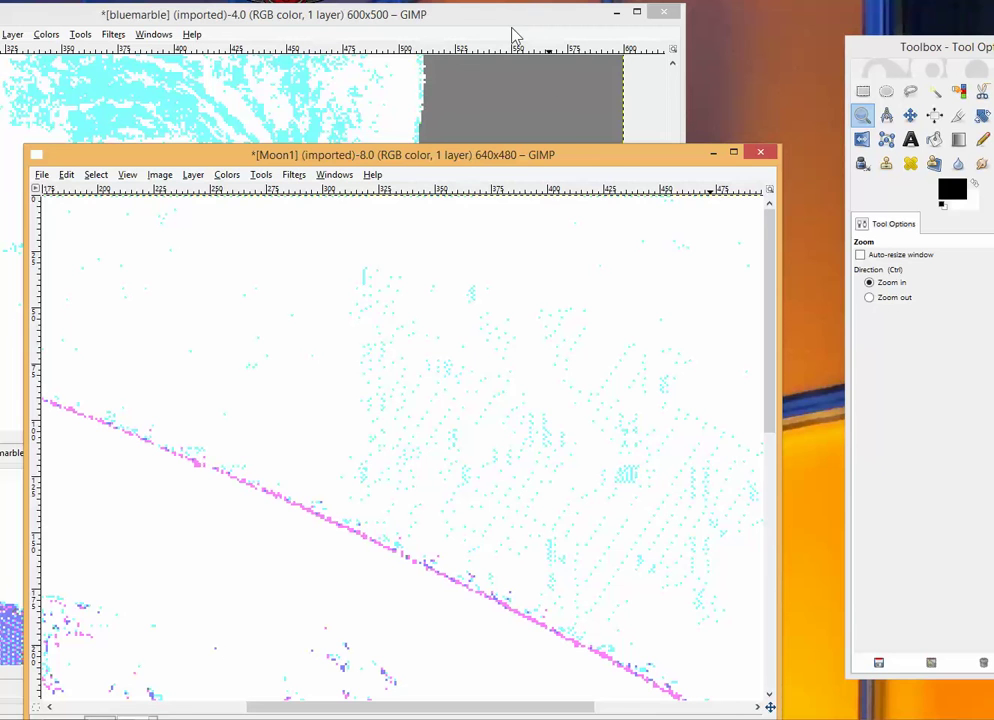
left_click_drag(566, 164, 840, 118)
left_click_drag(428, 15, 932, 300)
Drag the AstronautDig1, Rover1 and Rover2 windows over to the right side.
left_click(168, 40)
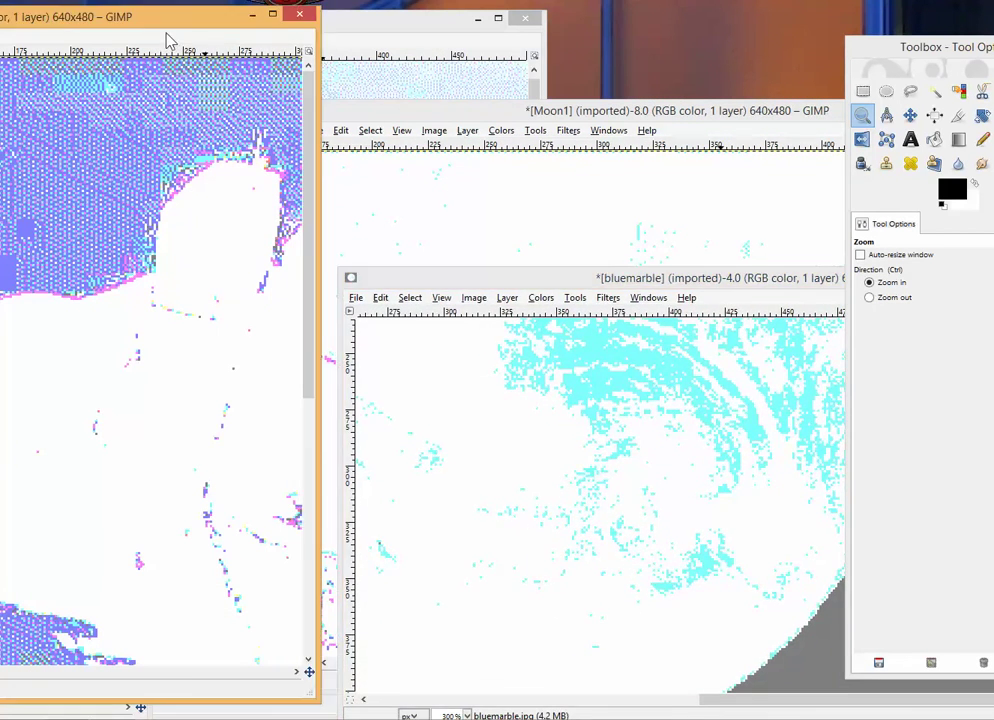
left_click_drag(188, 35, 905, 62)
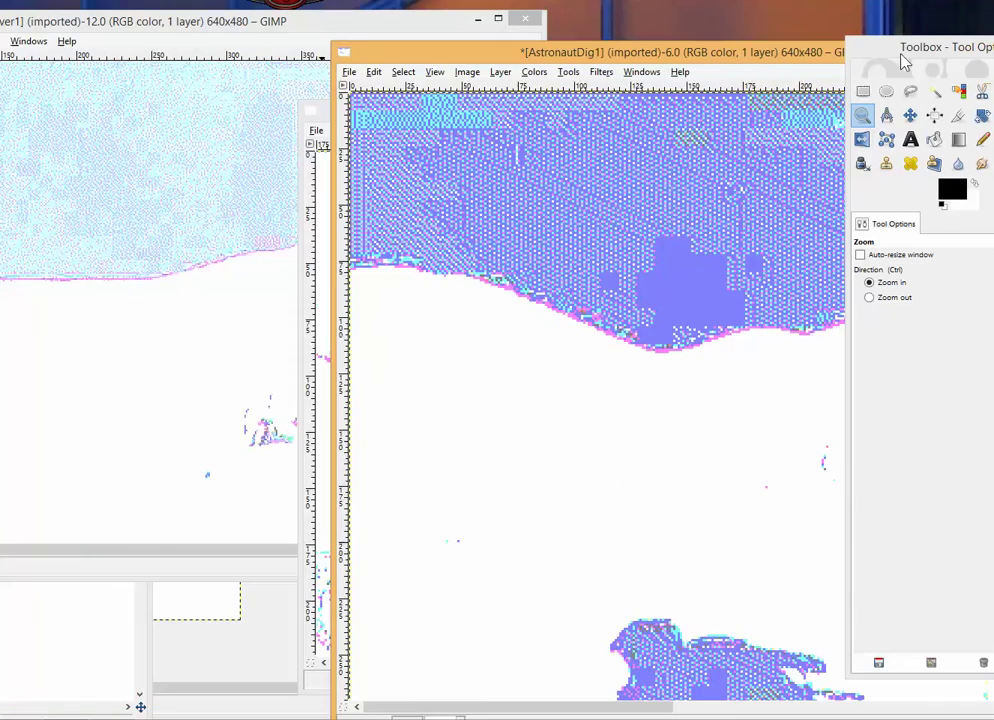
left_click_drag(280, 30, 850, 125)
left_click(204, 317)
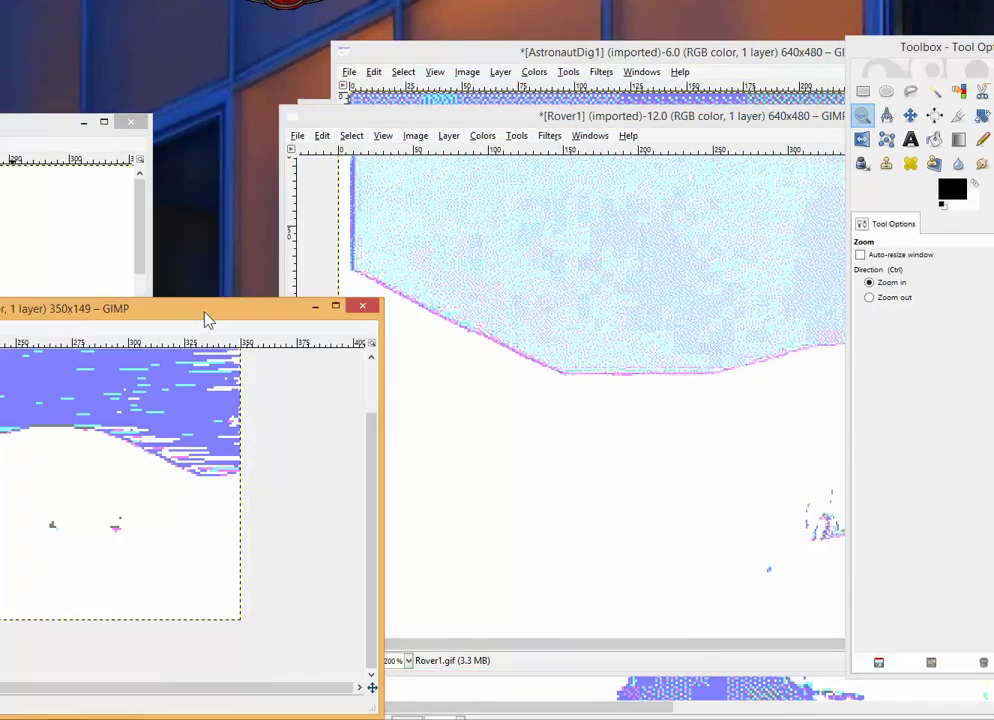
left_click_drag(222, 316, 910, 139)
Stack Astronaut3 over Rover2, AstronautDig2 over the others, and SpaceWalk1 at top centre.
left_click(218, 362)
left_click_drag(218, 362, 641, 203)
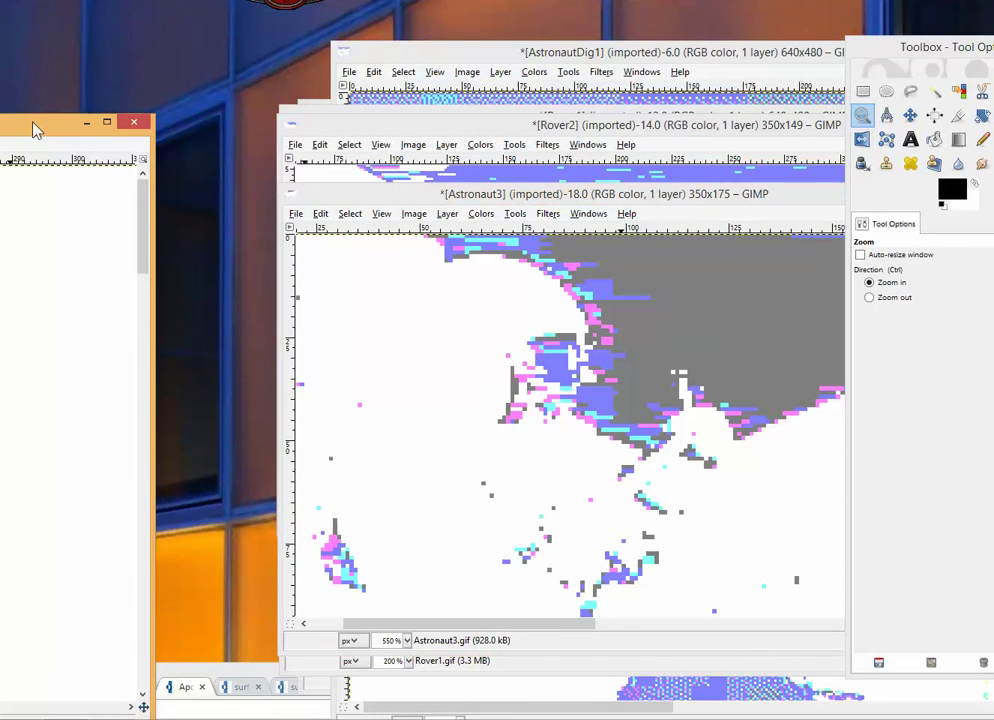
left_click_drag(33, 126, 935, 84)
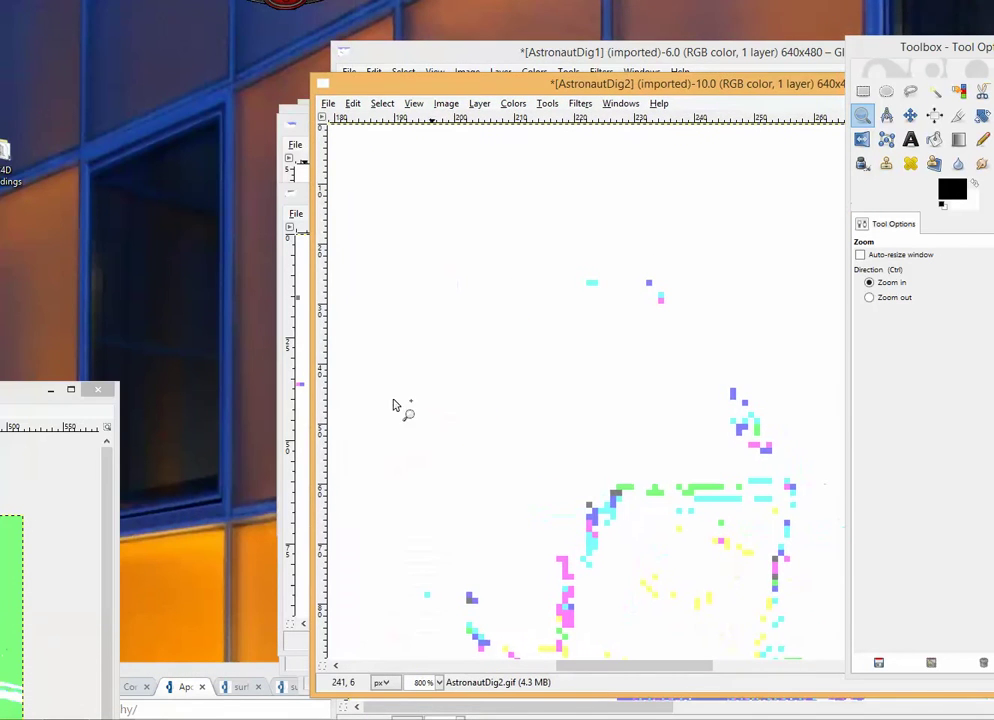
left_click_drag(27, 406, 640, 90)
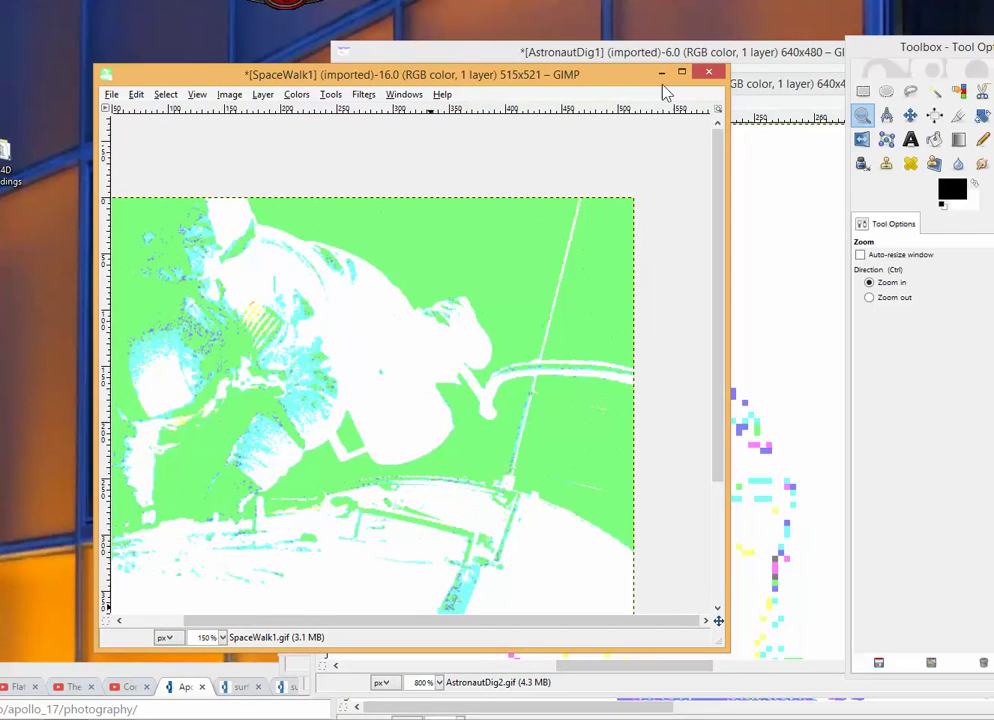